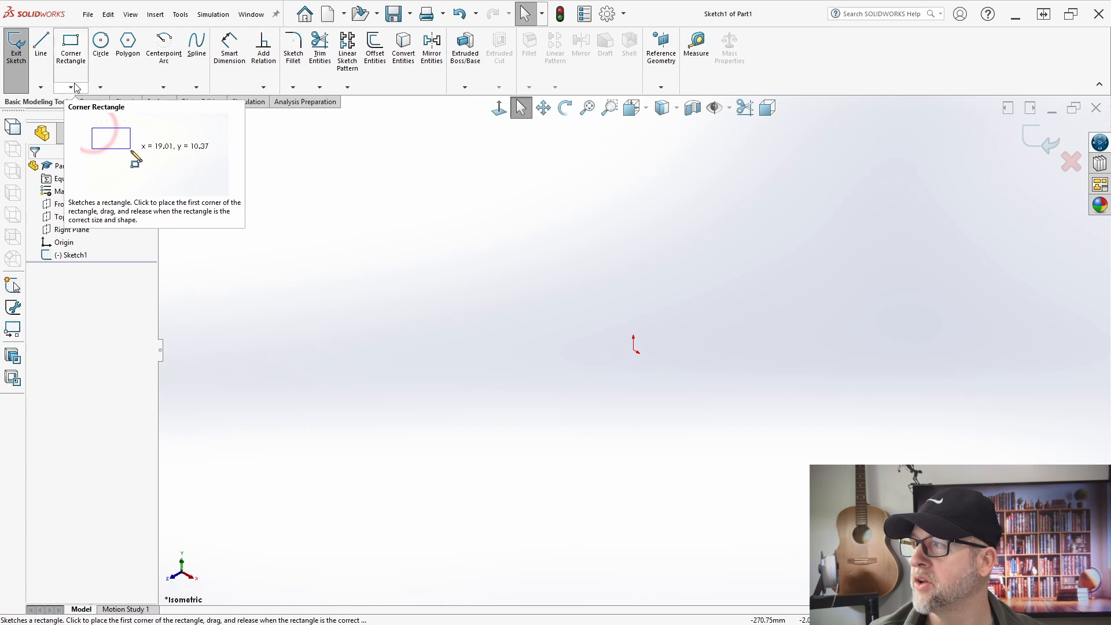
# Sketch a 3 Point Center Rectangle centred on the origin, aligned with the axes and about 55 mm tall.
pyautogui.click(71, 86)
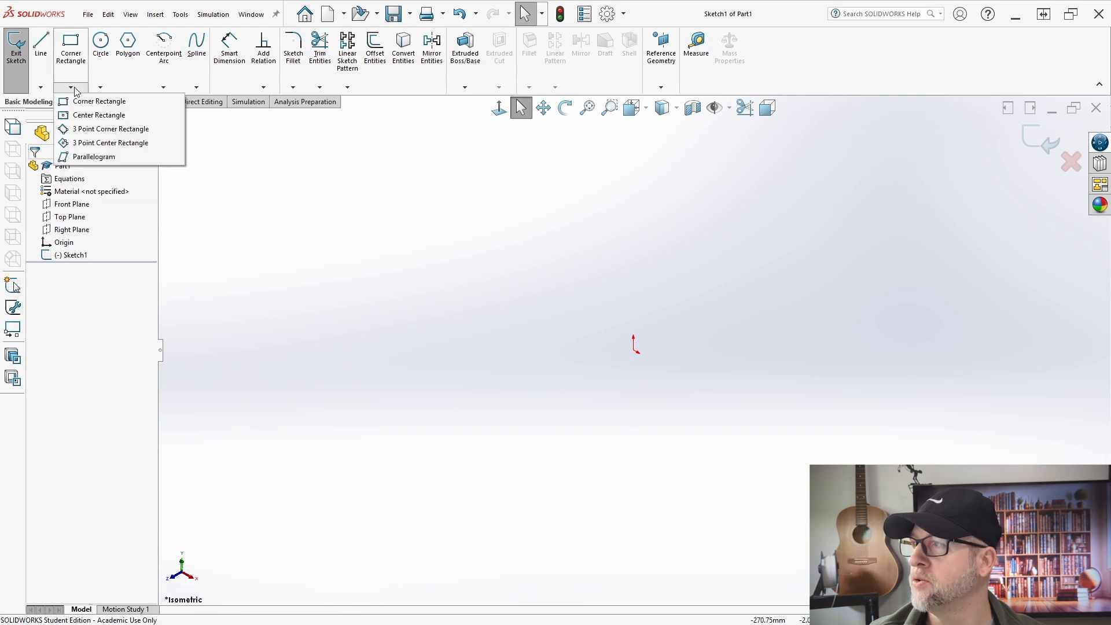
pyautogui.click(96, 149)
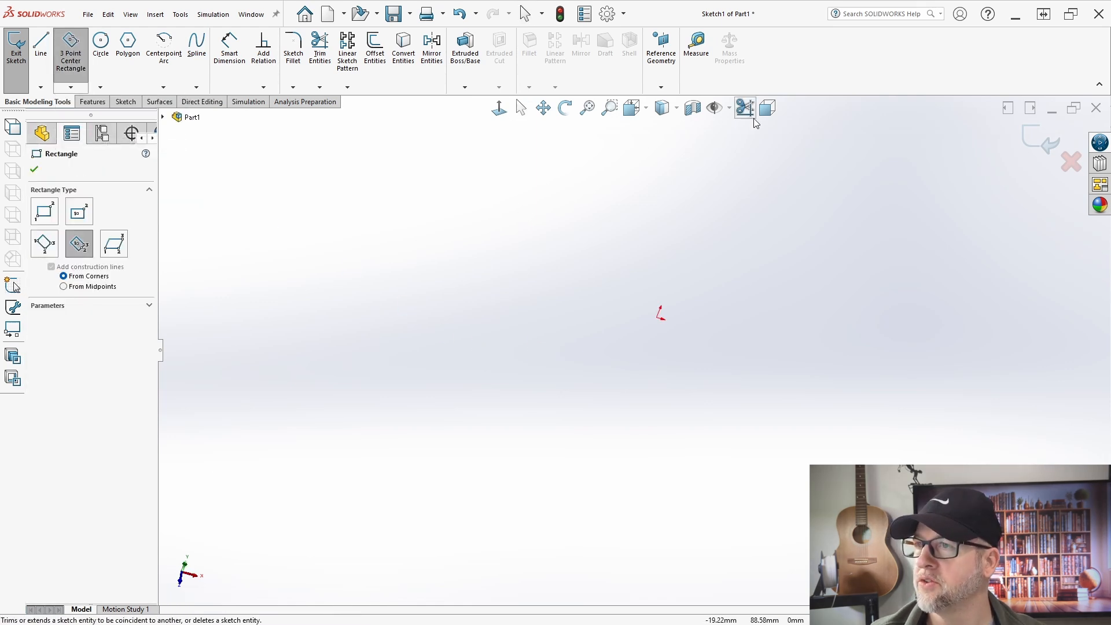
pyautogui.click(767, 107)
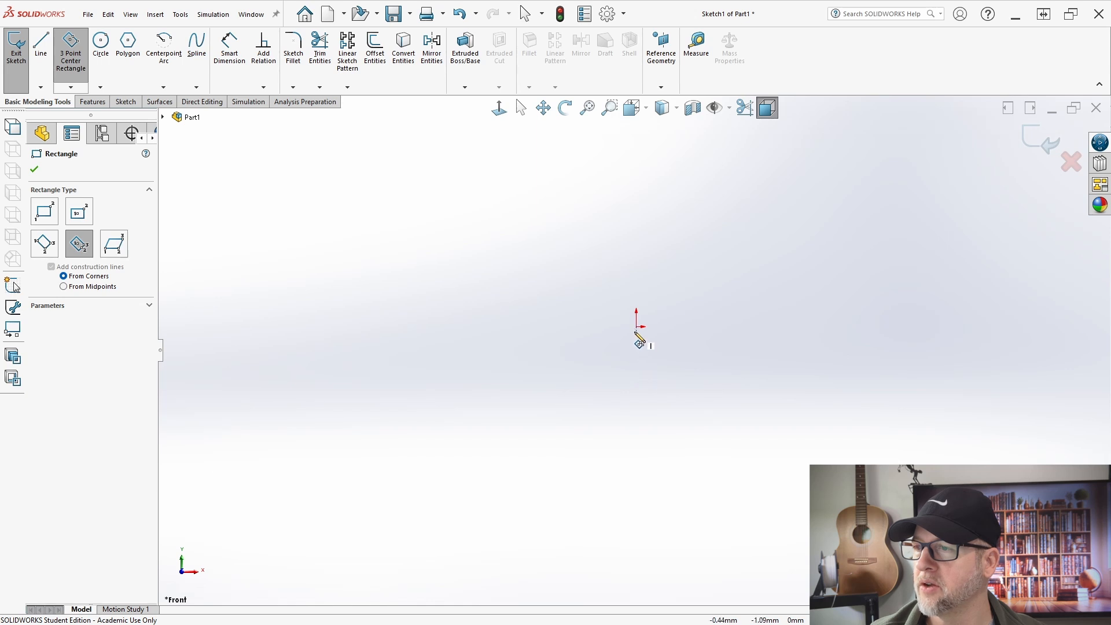
pyautogui.click(637, 327)
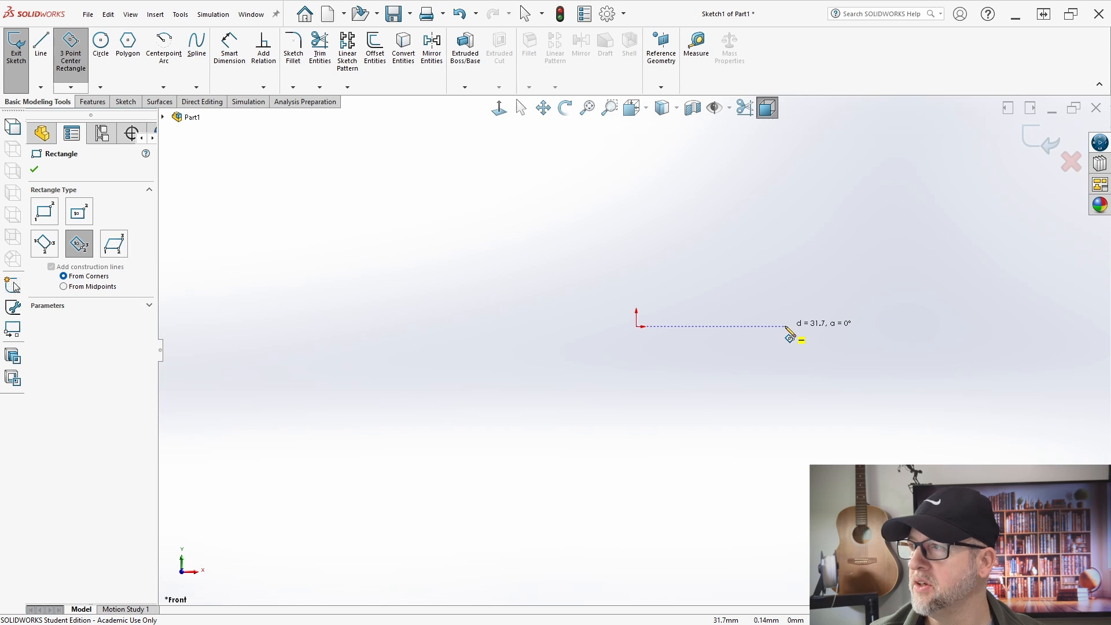
pyautogui.click(744, 326)
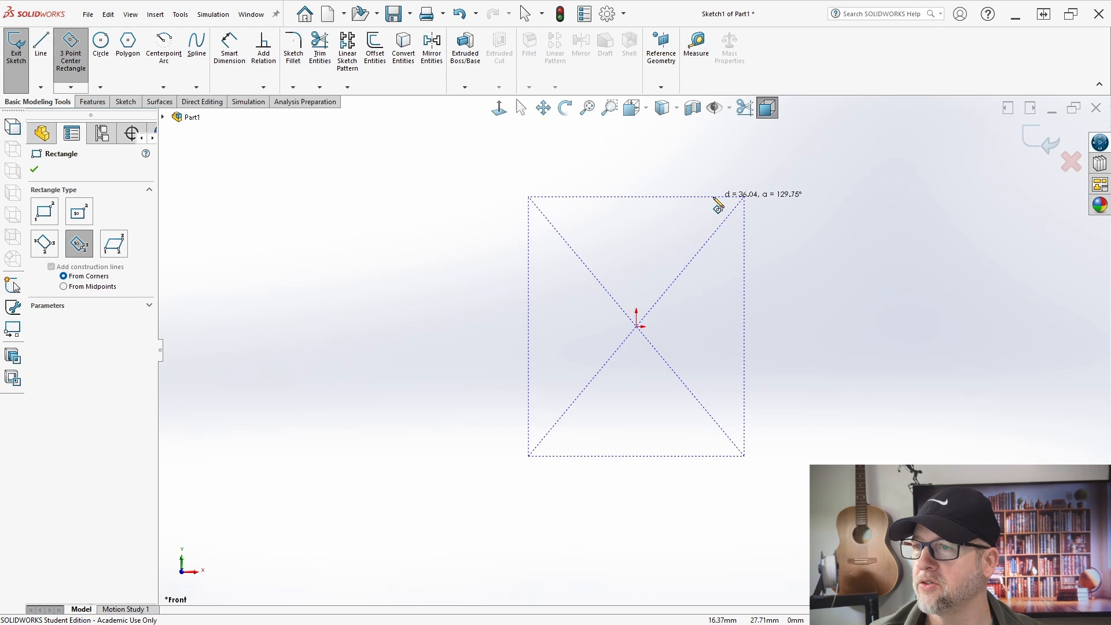
pyautogui.click(716, 200)
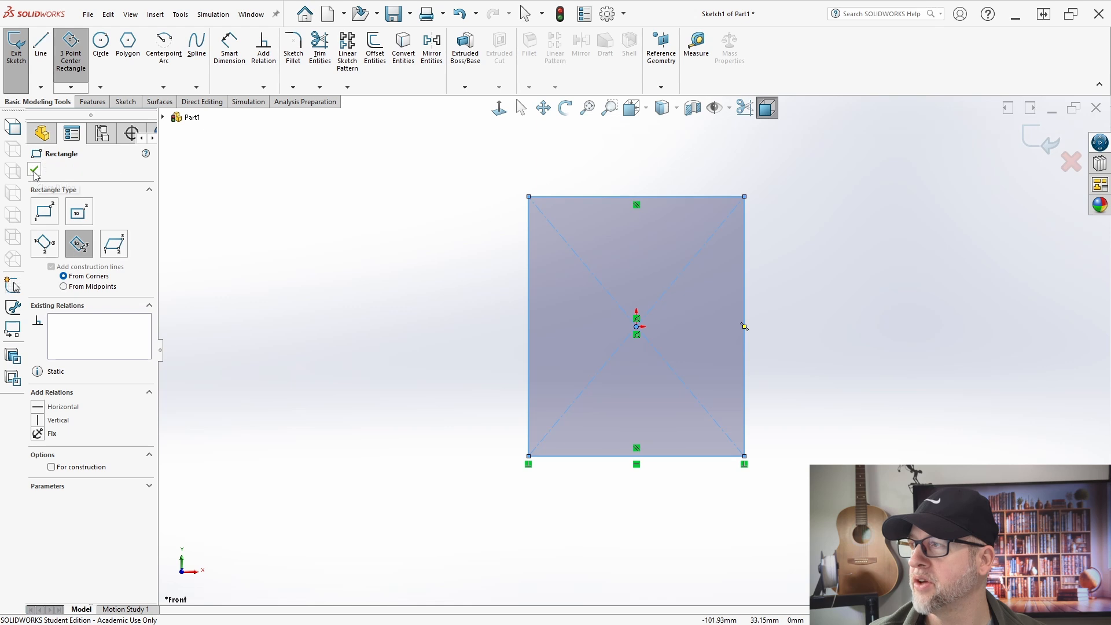
# Dimension the rectangle's height and set it to 36 mm.
pyautogui.click(230, 47)
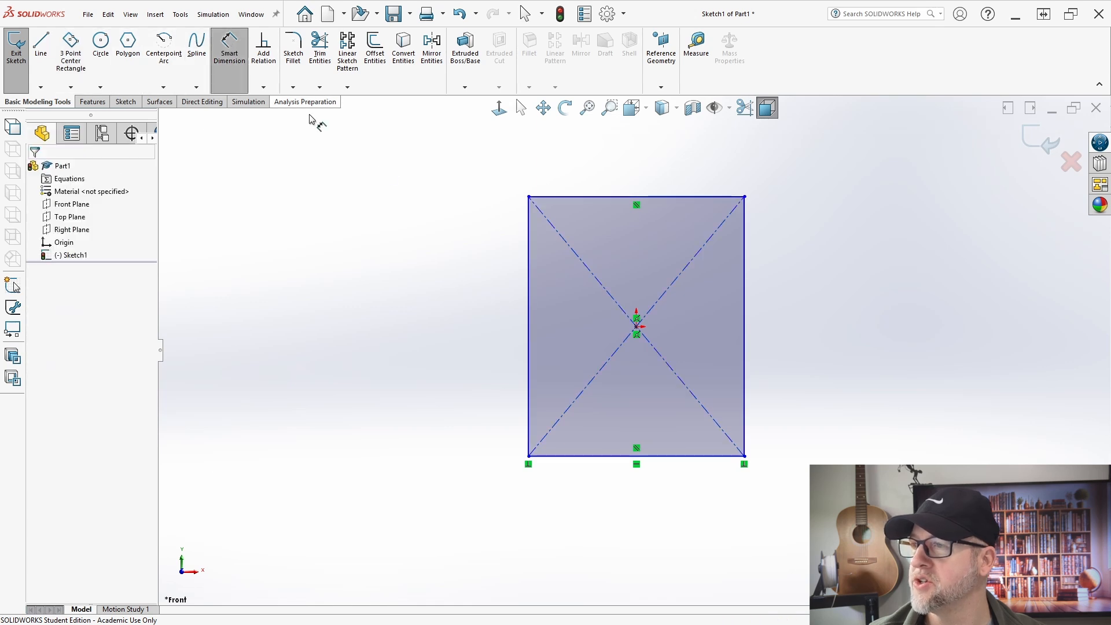
pyautogui.click(528, 241)
pyautogui.click(747, 255)
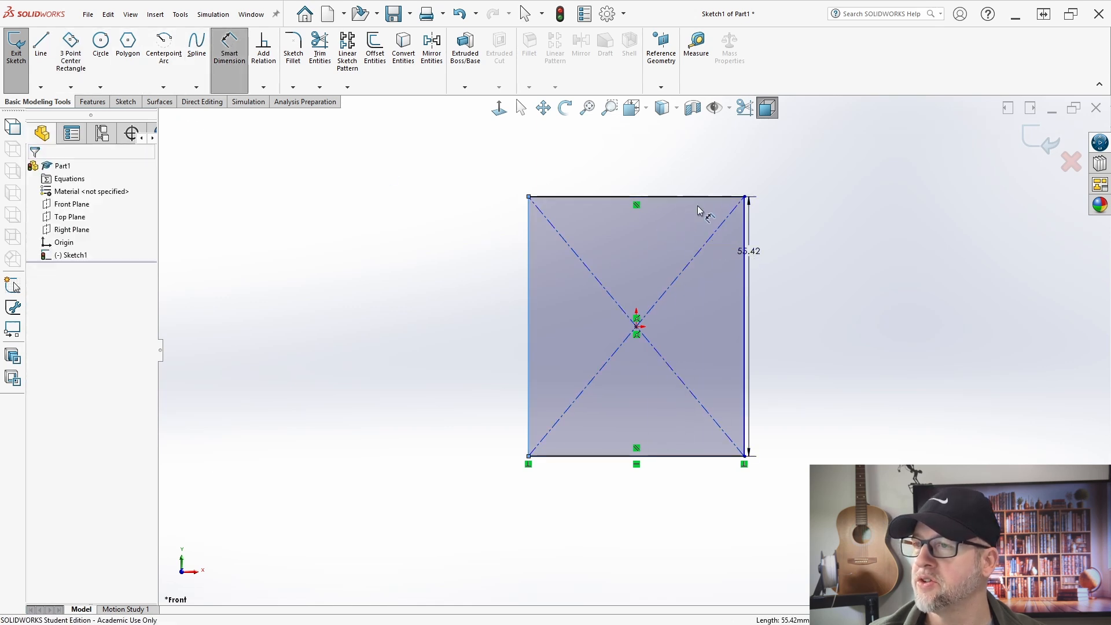
pyautogui.click(659, 181)
pyautogui.write('85')
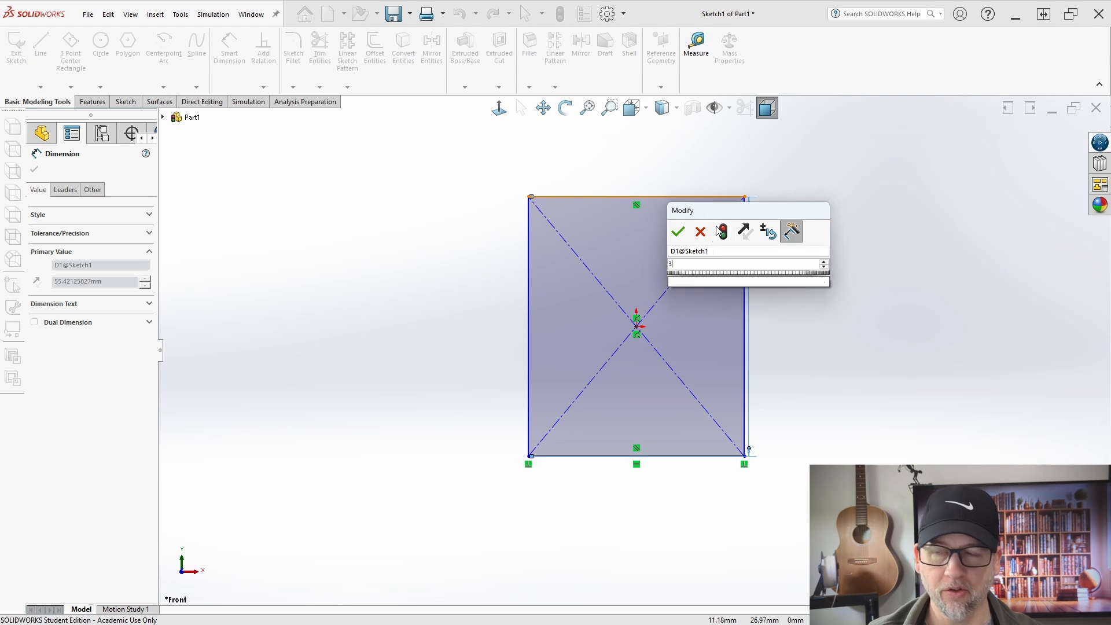
pyautogui.press('Return')
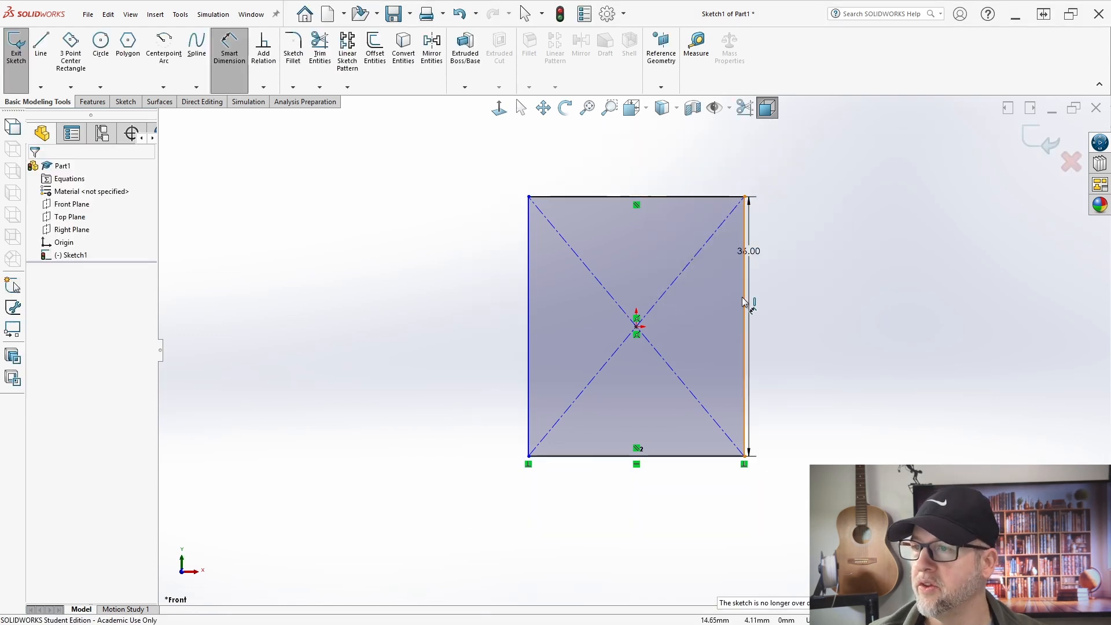
# Dimension the distance between the rectangle's two vertical sides as 36 mm and exit the sketch.
pyautogui.click(744, 301)
pyautogui.click(528, 318)
pyautogui.click(636, 172)
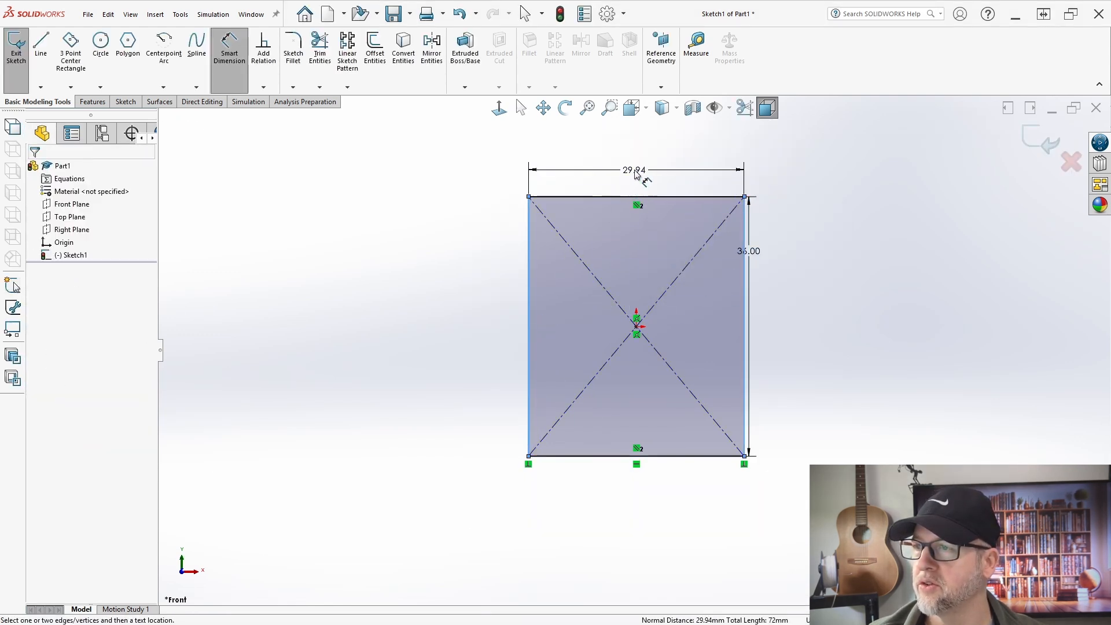
pyautogui.write('36')
pyautogui.press('Return')
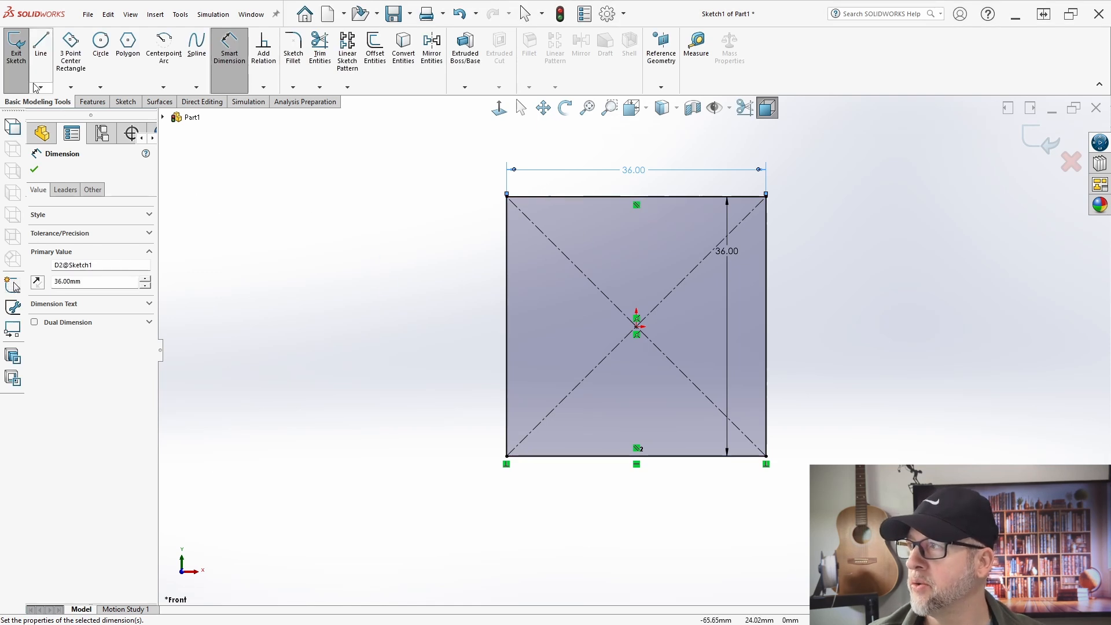
pyautogui.click(16, 47)
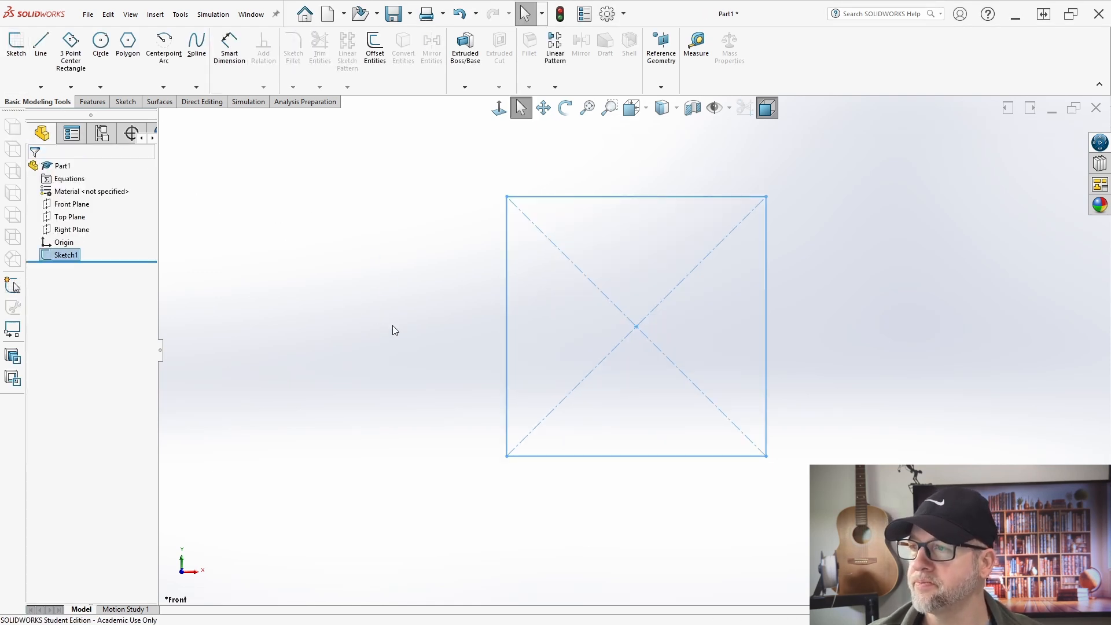
# Examine the square sketch from several orientations and zoom levels, including isometric and front.
pyautogui.hotkey('ctrl', '7')
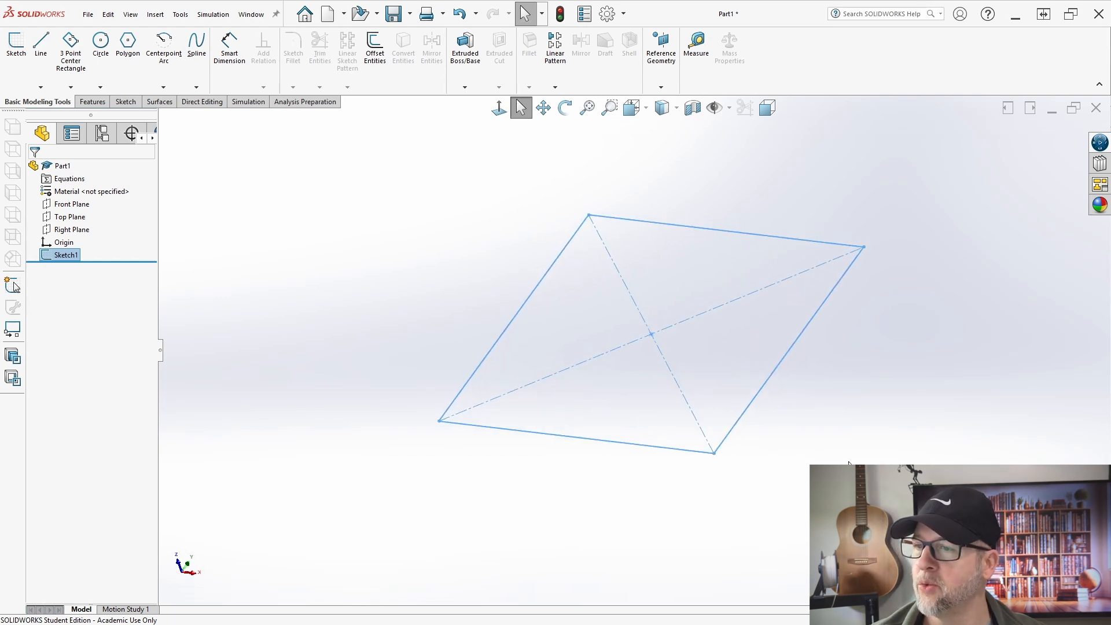
pyautogui.moveTo(849, 463)
pyautogui.mouseDown(button='right')
pyautogui.moveTo(835, 427)
pyautogui.moveTo(830, 437)
pyautogui.mouseUp(button='right')
pyautogui.moveTo(817, 462)
pyautogui.mouseDown(button='middle')
pyautogui.moveTo(808, 426)
pyautogui.moveTo(823, 394)
pyautogui.moveTo(811, 390)
pyautogui.mouseUp(button='middle')
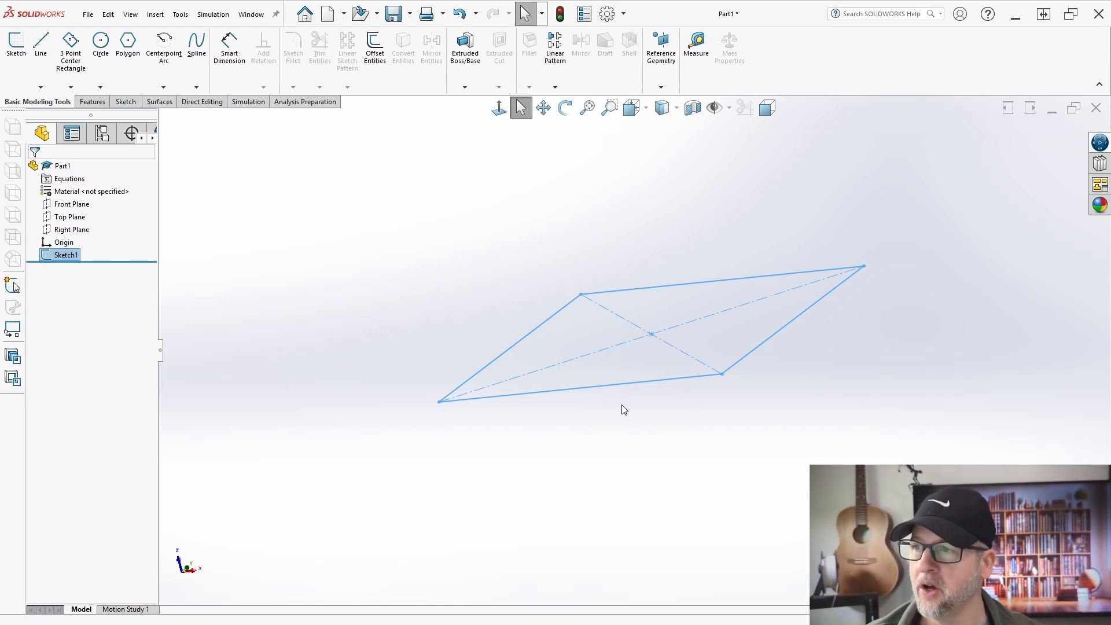
pyautogui.moveTo(624, 410); pyautogui.dragTo(647, 416, button='middle')
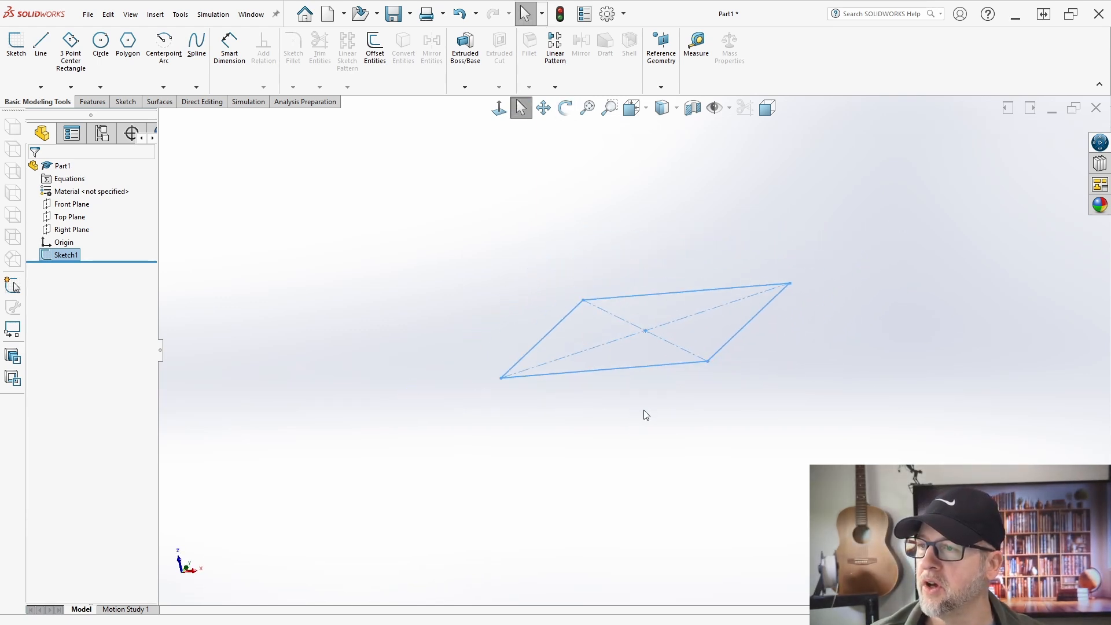
pyautogui.scroll(-1, 488, 398)
pyautogui.scroll(1, 488, 397)
pyautogui.scroll(-3, 488, 397)
pyautogui.scroll(2, 487, 397)
pyautogui.scroll(-1, 488, 397)
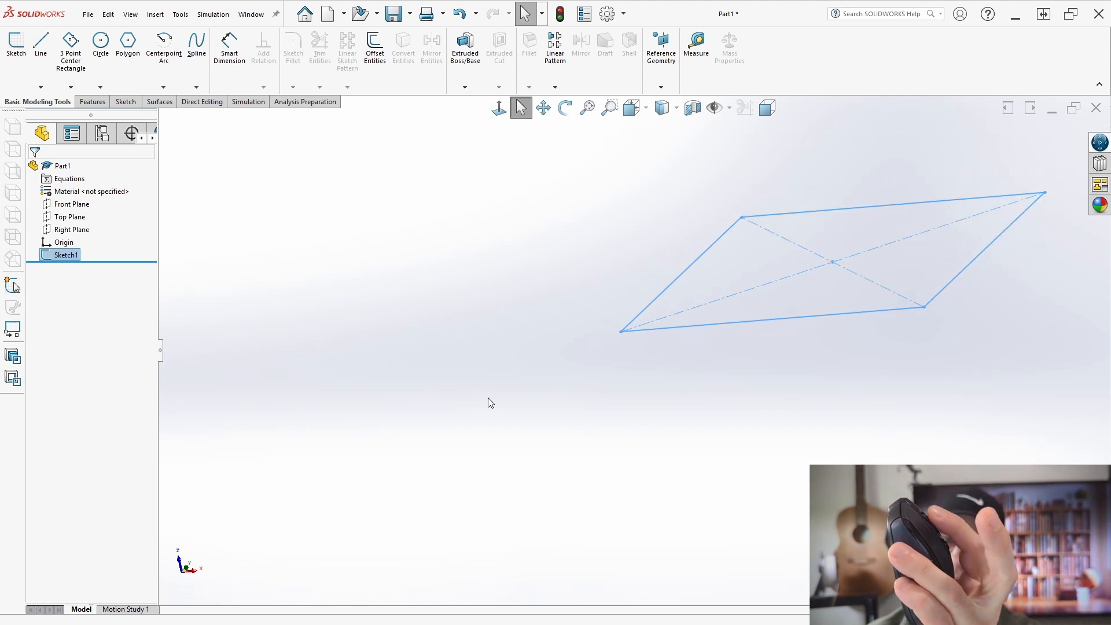
pyautogui.scroll(1, 488, 397)
pyautogui.scroll(-1, 488, 397)
pyautogui.scroll(1, 487, 397)
pyautogui.scroll(-2, 488, 397)
pyautogui.scroll(3, 488, 398)
pyautogui.scroll(-1, 487, 397)
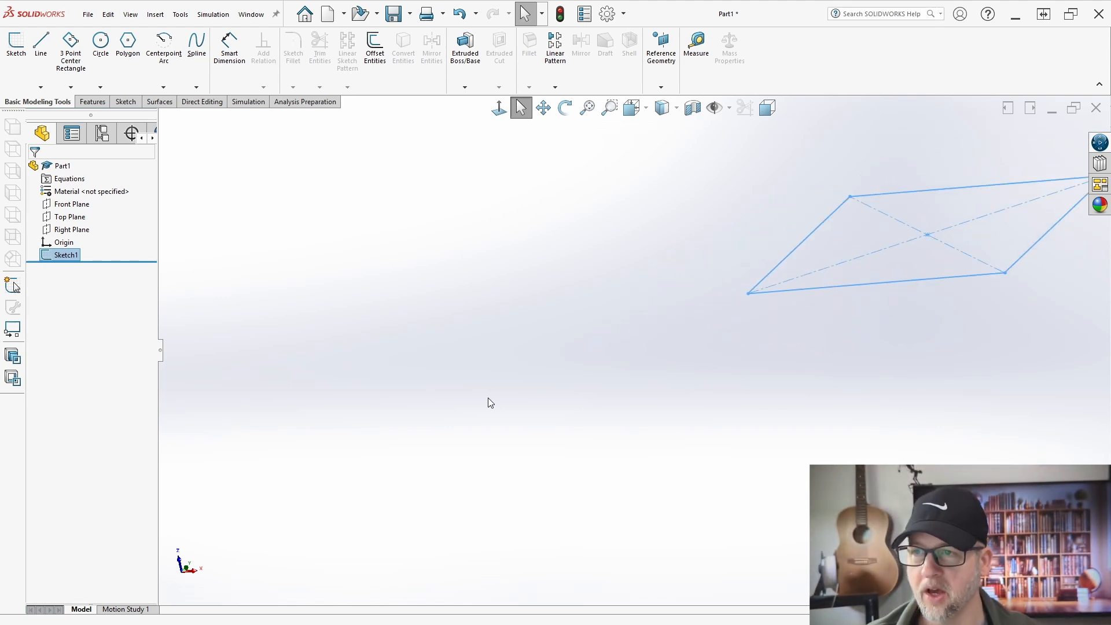
pyautogui.click(519, 373)
pyautogui.moveTo(518, 380)
pyautogui.mouseDown(button='middle')
pyautogui.moveTo(387, 379)
pyautogui.moveTo(637, 384)
pyautogui.moveTo(583, 376)
pyautogui.mouseUp(button='middle')
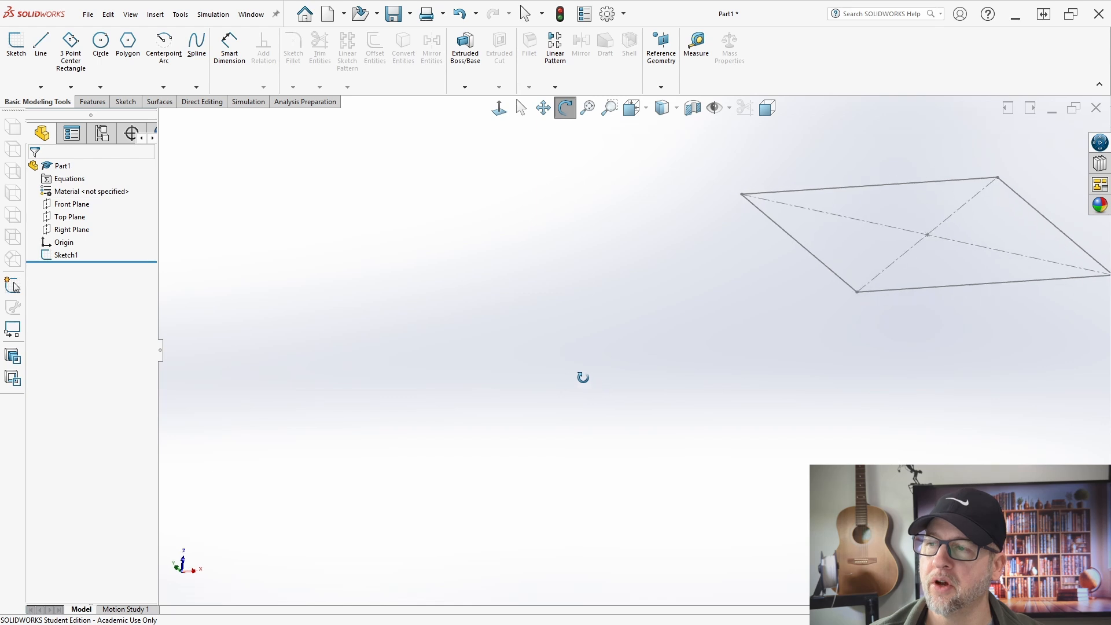
pyautogui.press('Escape')
pyautogui.moveTo(945, 239)
pyautogui.mouseDown(button='middle')
pyautogui.moveTo(825, 236)
pyautogui.moveTo(918, 238)
pyautogui.moveTo(908, 246)
pyautogui.mouseUp(button='middle')
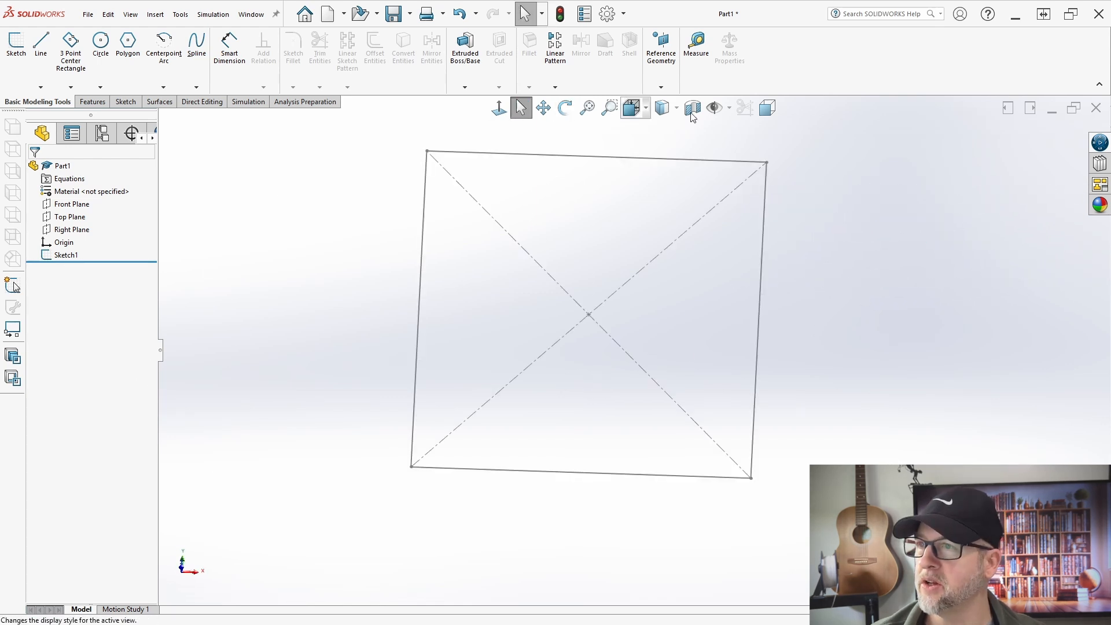
pyautogui.click(766, 109)
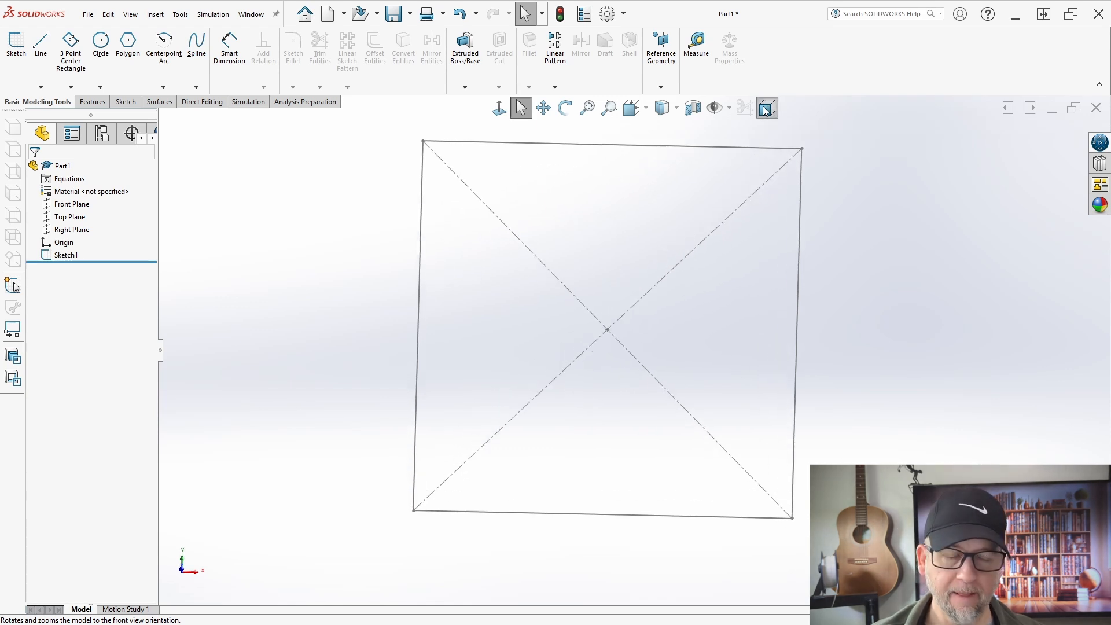
pyautogui.moveTo(400, 293)
pyautogui.mouseDown(button='middle')
pyautogui.moveTo(478, 397)
pyautogui.moveTo(494, 181)
pyautogui.mouseUp(button='middle')
pyautogui.moveTo(176, 327); pyautogui.dragTo(225, 339, button='middle')
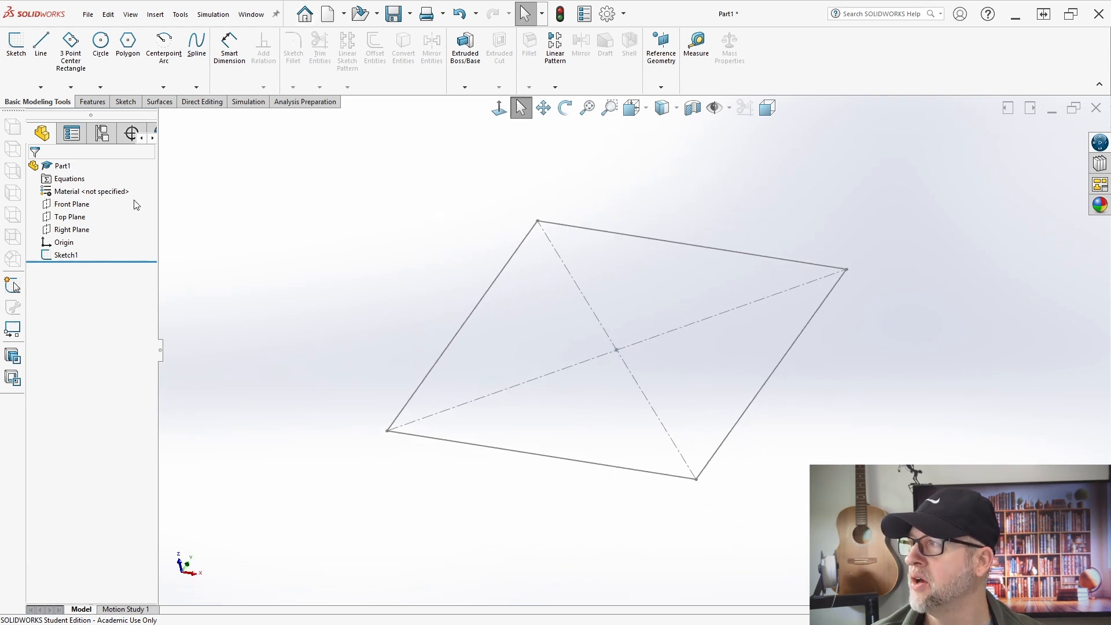
# Extrude the square sketch as a solid boss with a Blind depth of 5 mm.
pyautogui.click(92, 102)
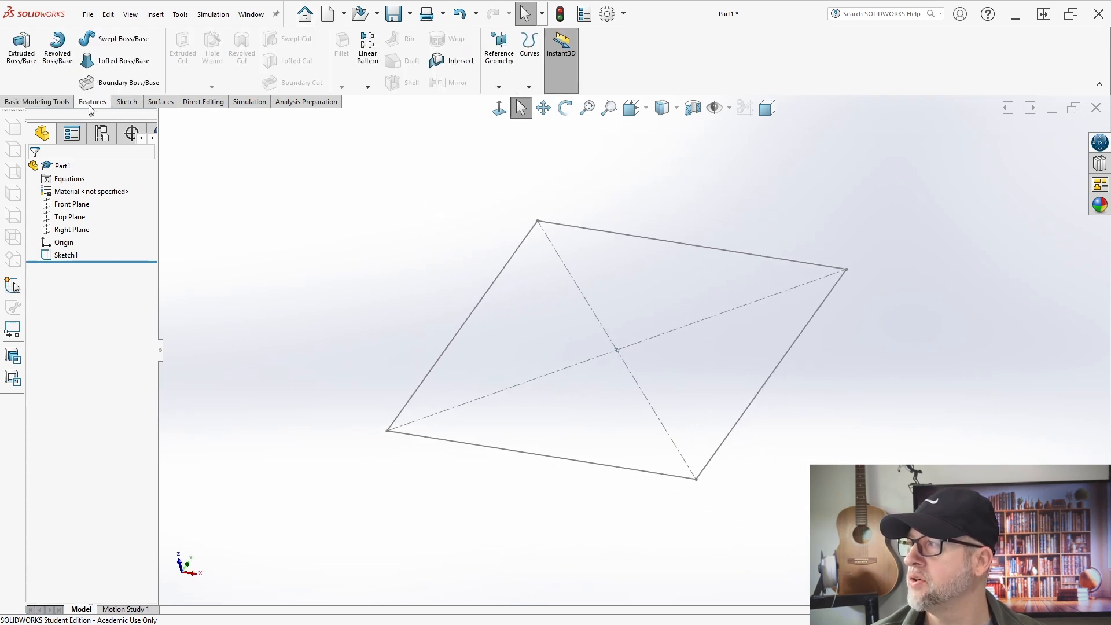
pyautogui.click(25, 62)
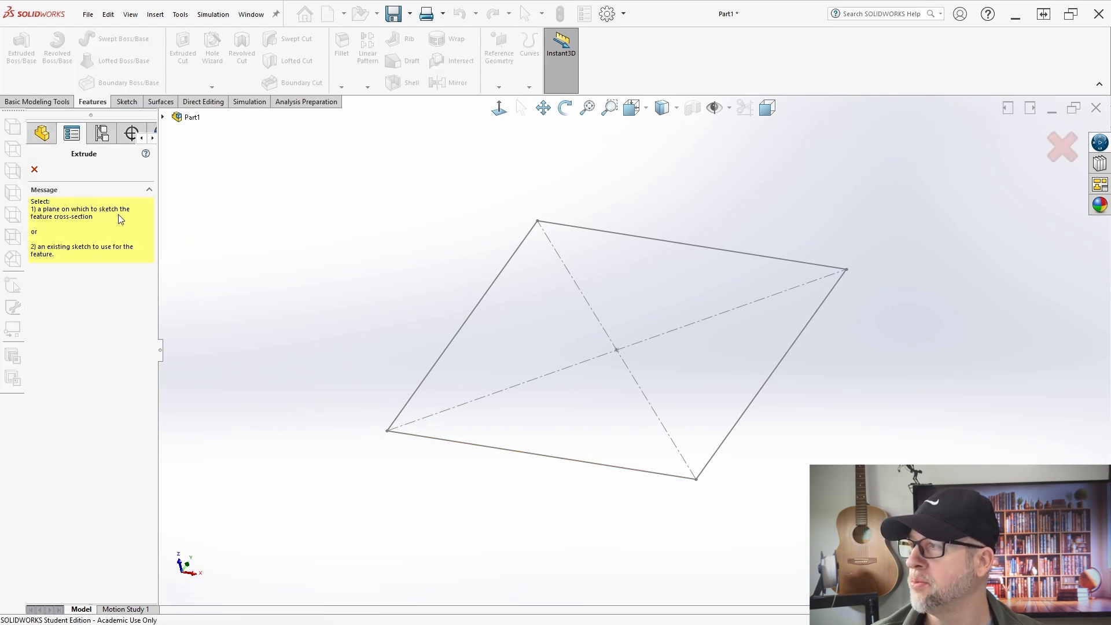
pyautogui.click(441, 359)
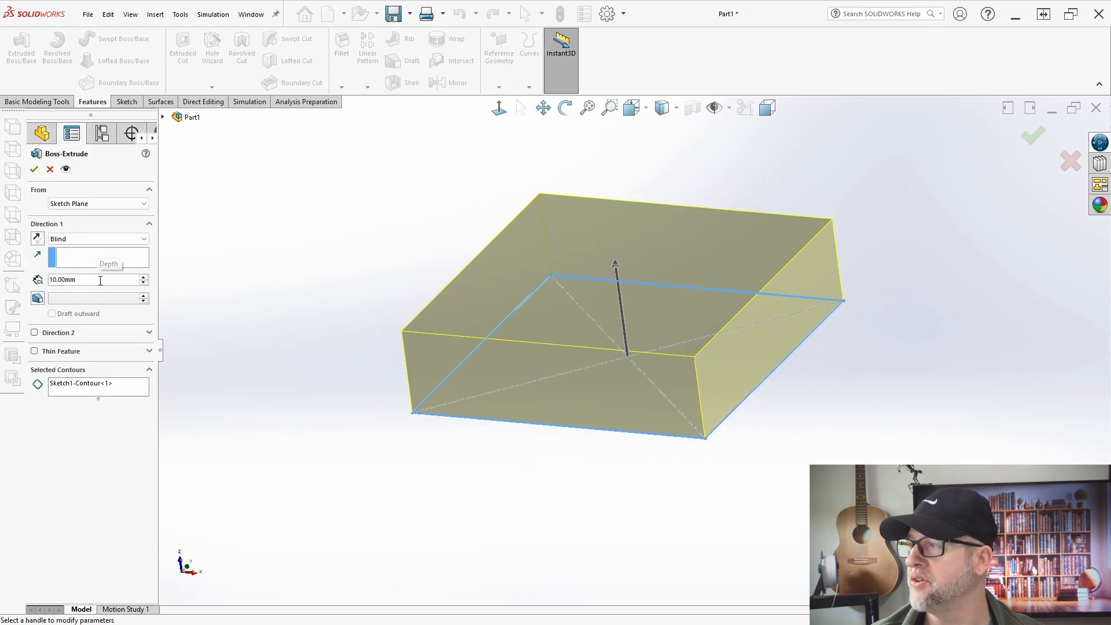
pyautogui.write('5')
pyautogui.press('Return')
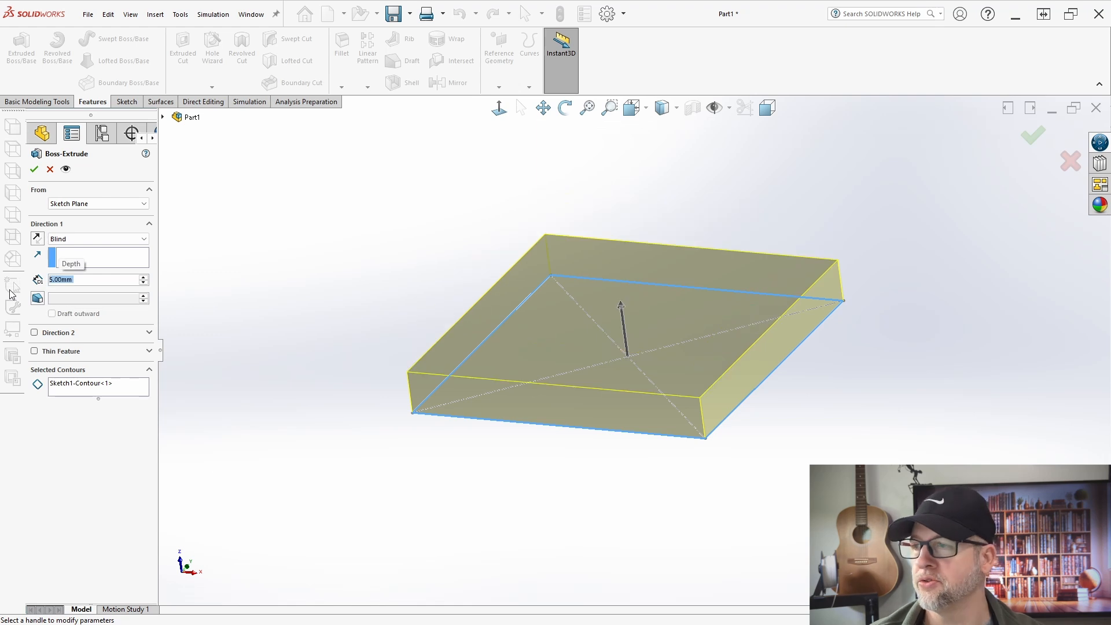
pyautogui.click(34, 169)
# Start a new sketch on the plate's large front face, opposite the original sketch.
pyautogui.moveTo(376, 321); pyautogui.dragTo(415, 339, button='middle')
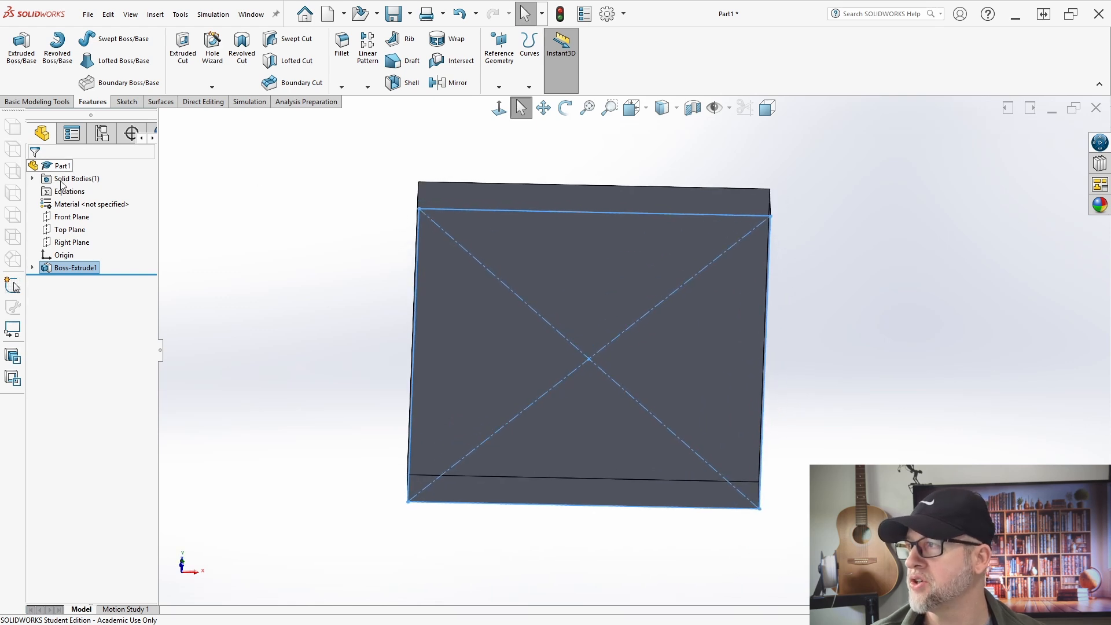
pyautogui.click(36, 102)
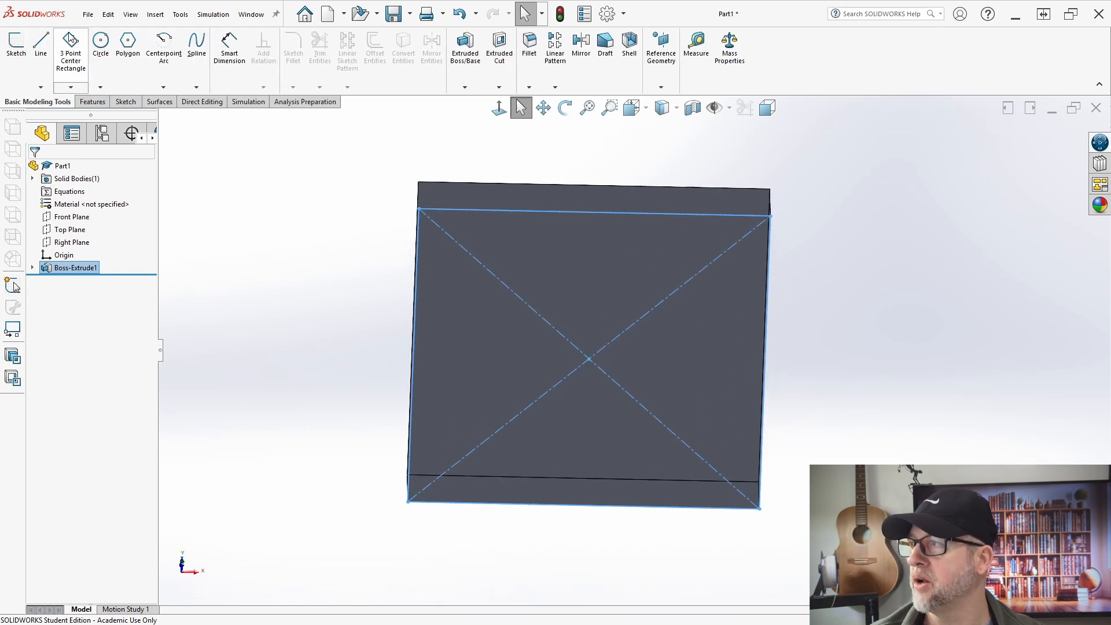
pyautogui.click(16, 46)
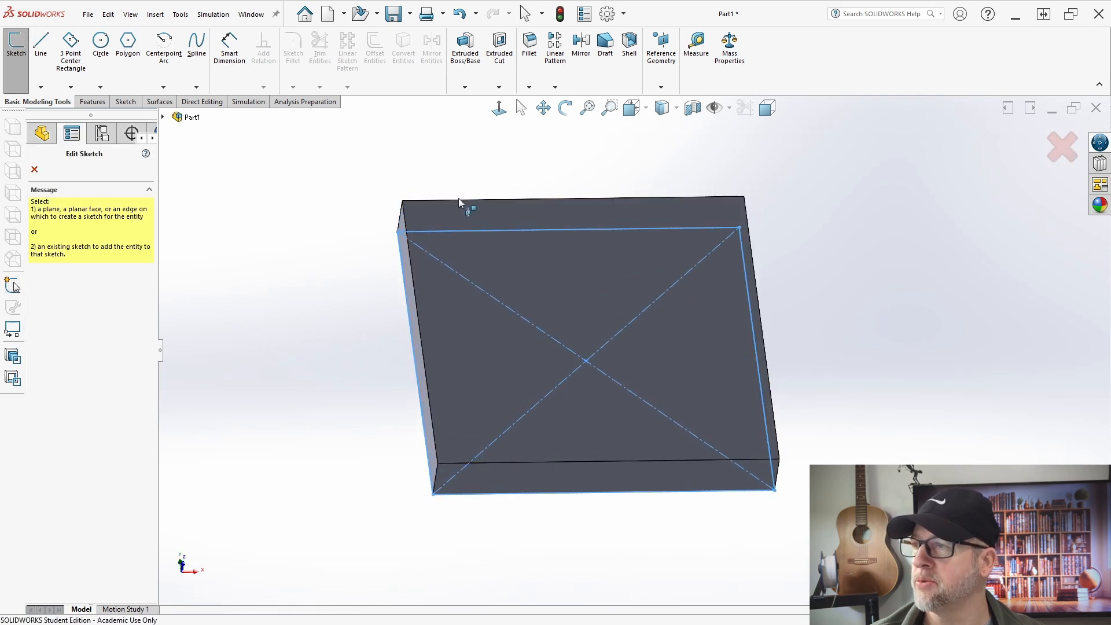
pyautogui.click(455, 214)
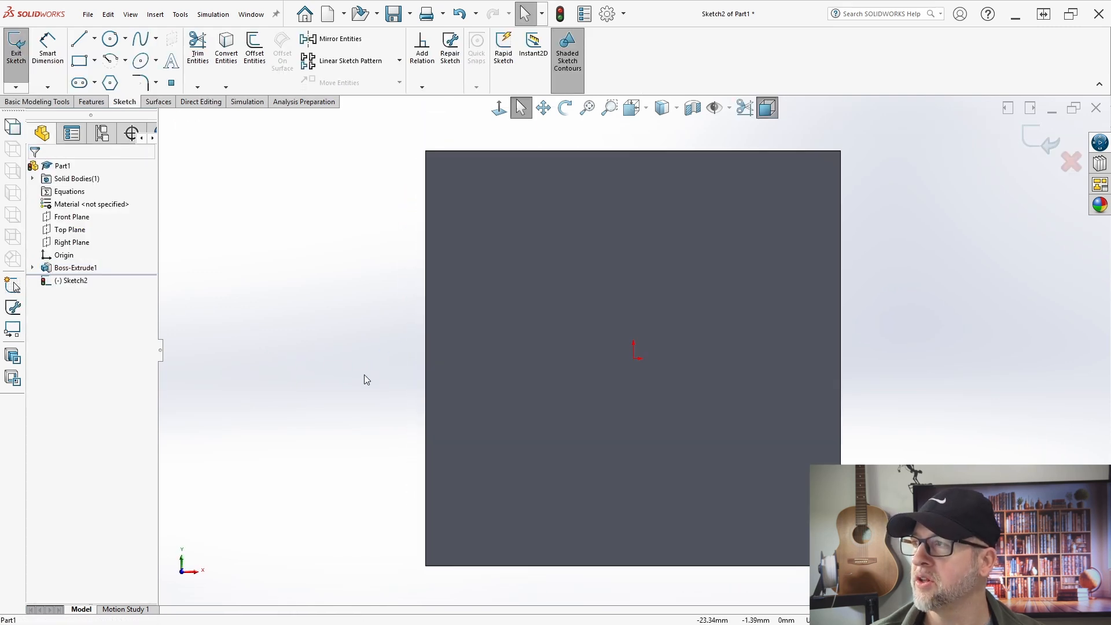
# Draw a vertical line from the origin to just beyond the plate's upper edge.
pyautogui.click(79, 39)
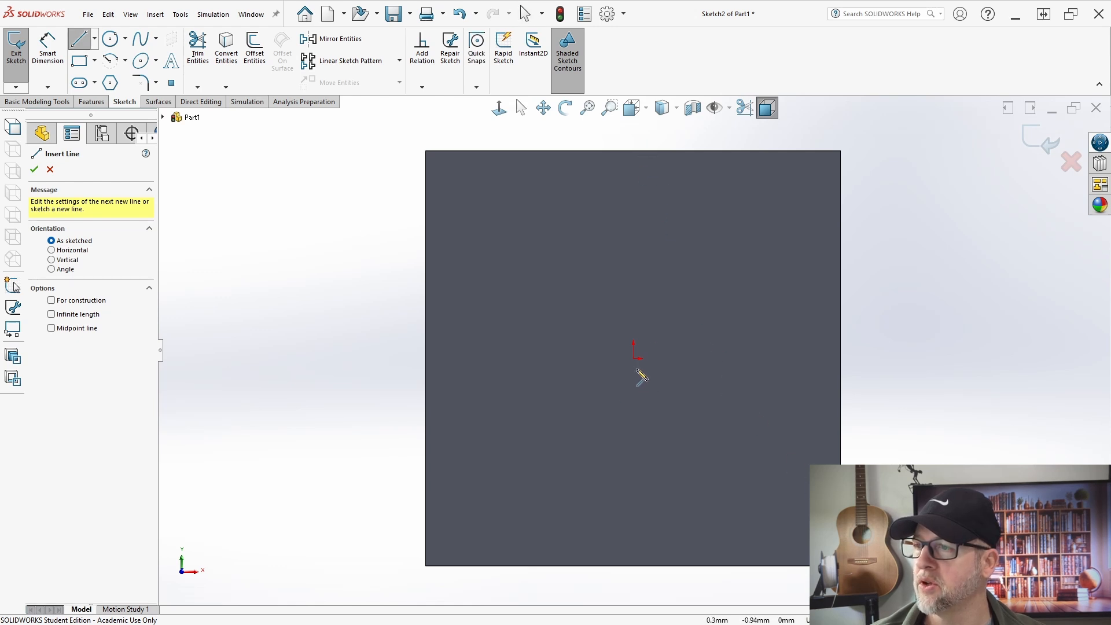
pyautogui.click(634, 359)
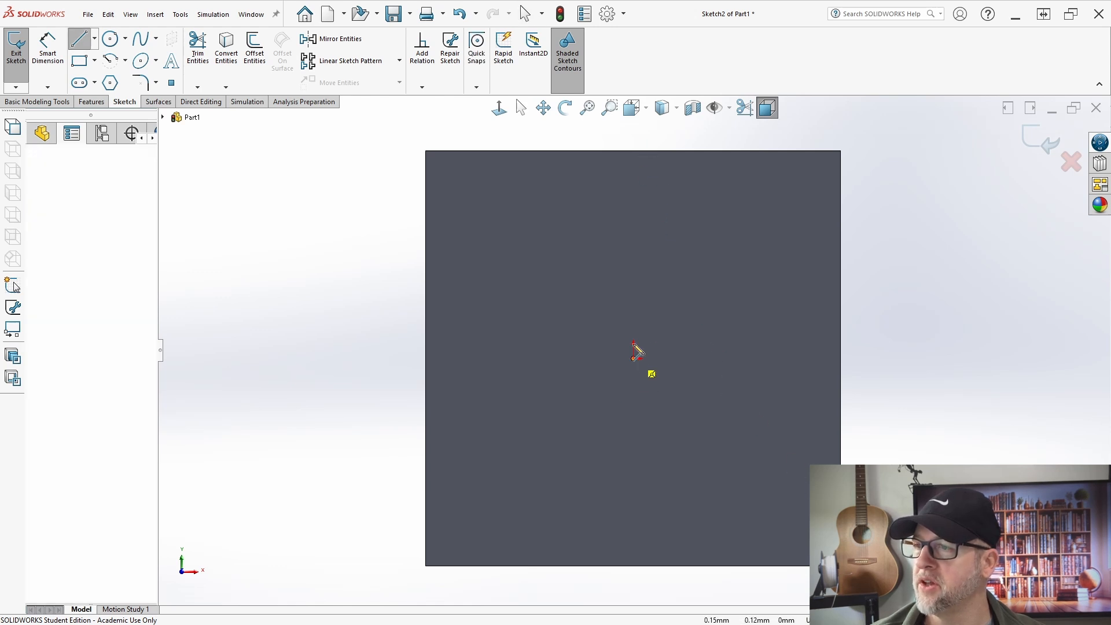
pyautogui.click(634, 136)
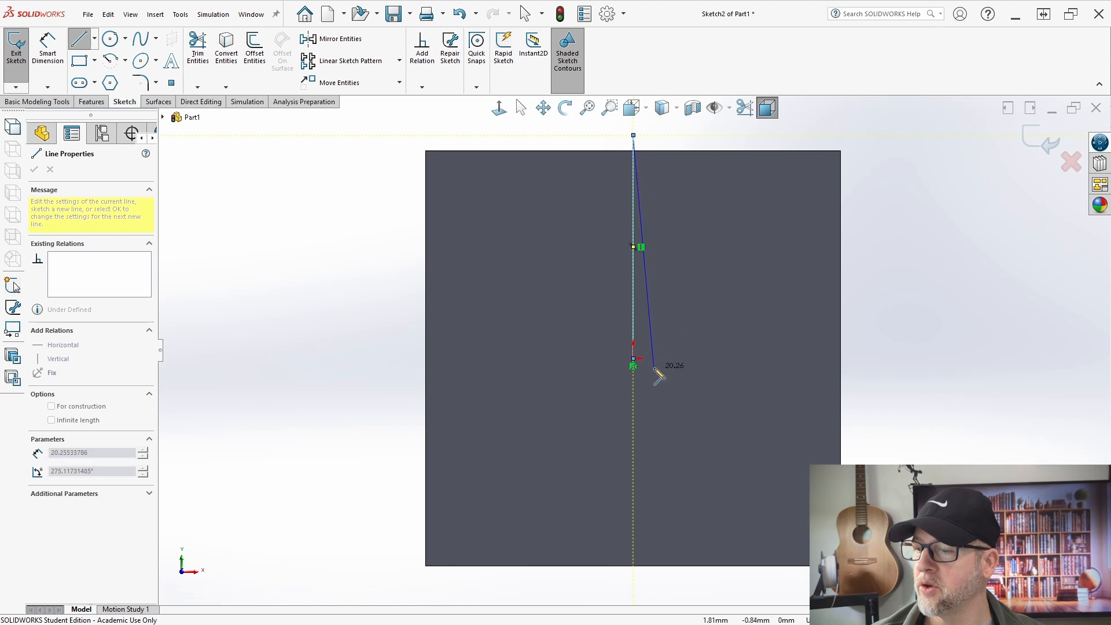
pyautogui.press('Escape')
# Draw a horizontal line about 24 mm long from the origin to beyond the plate's right edge.
pyautogui.press('l')
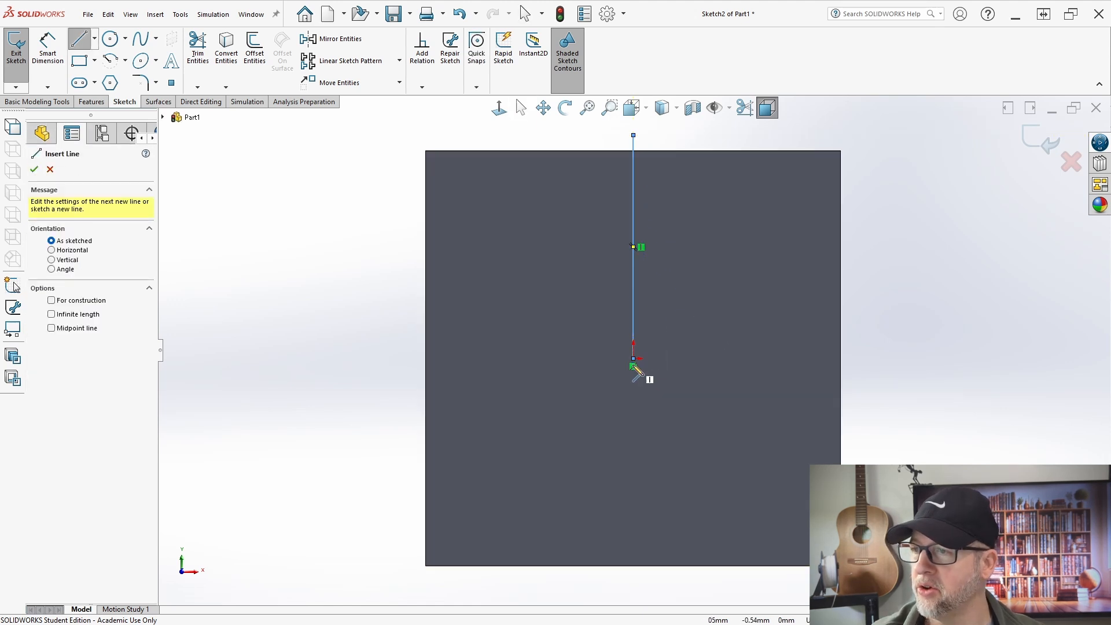
pyautogui.click(634, 359)
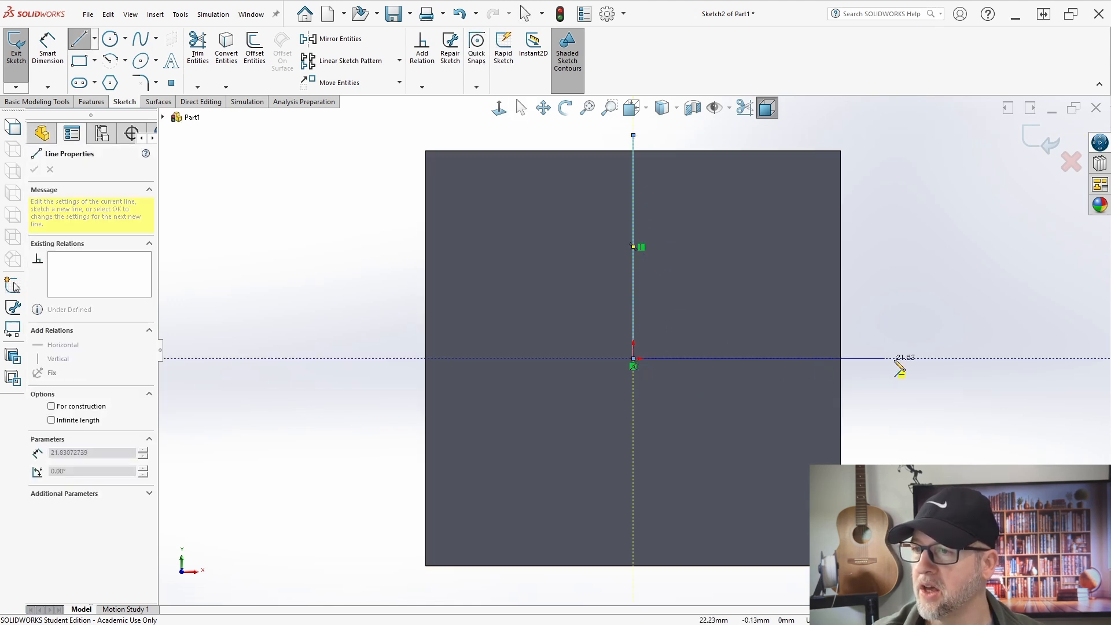
pyautogui.click(906, 358)
pyautogui.press('Escape')
pyautogui.scroll(2, 891, 426)
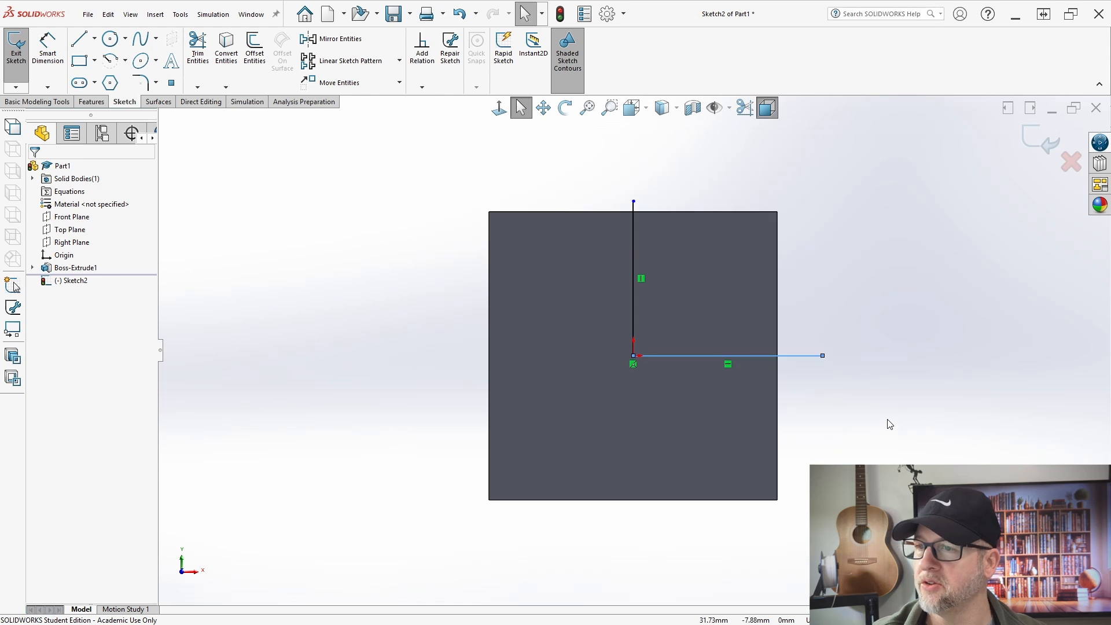
pyautogui.scroll(-1, 878, 419)
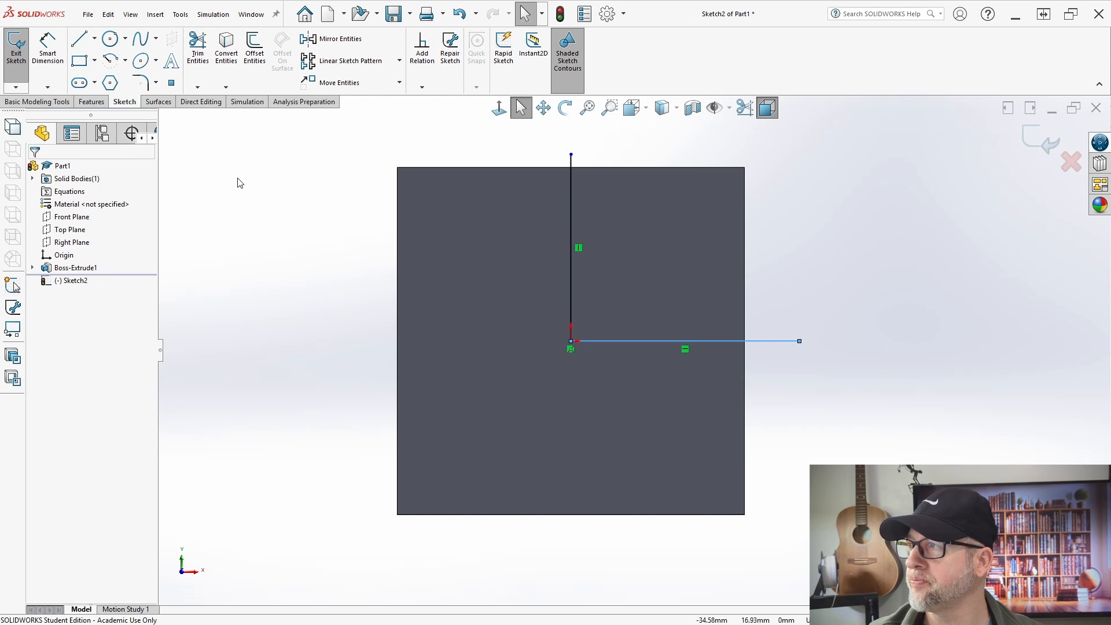
# Draw a circle in the plate's upper-left quarter and set its radius to 18.65/2 mm.
pyautogui.click(112, 39)
pyautogui.click(490, 259)
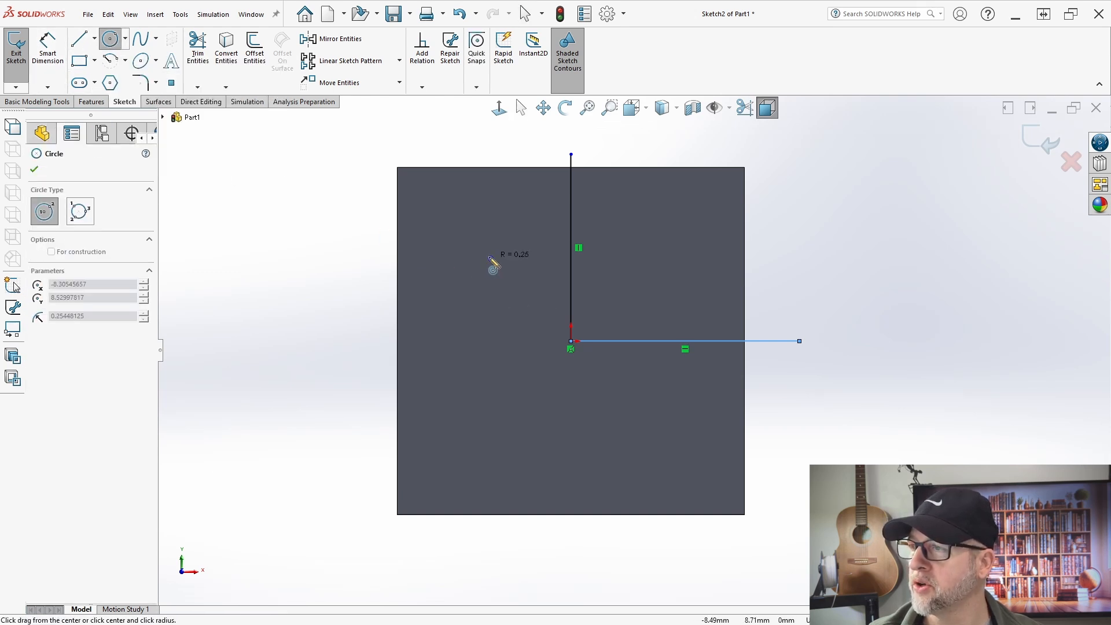
pyautogui.click(579, 306)
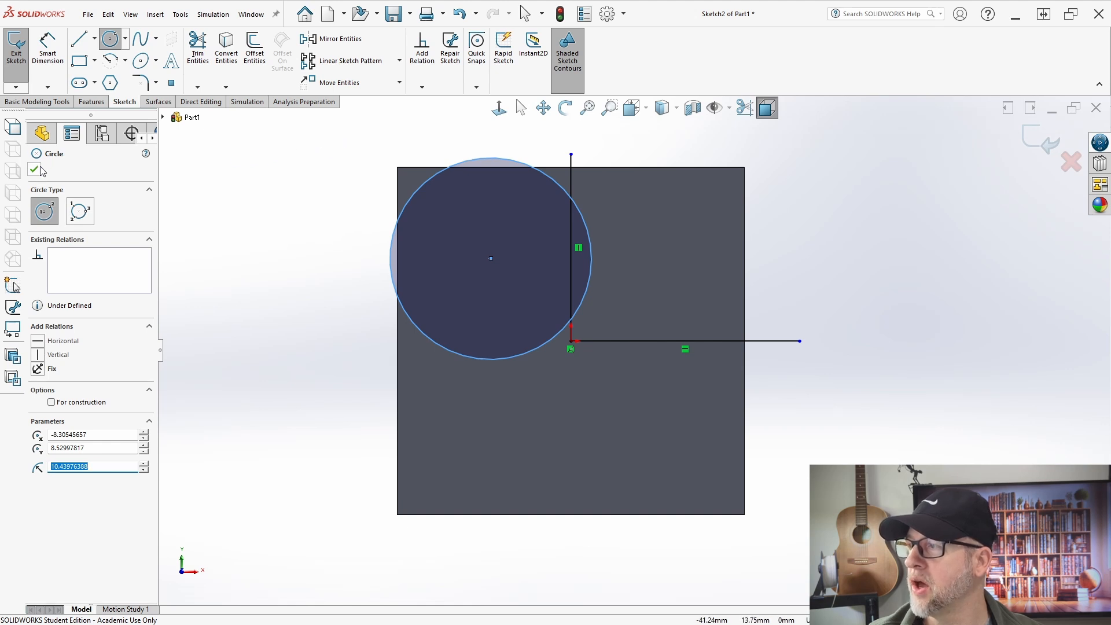
pyautogui.click(95, 464)
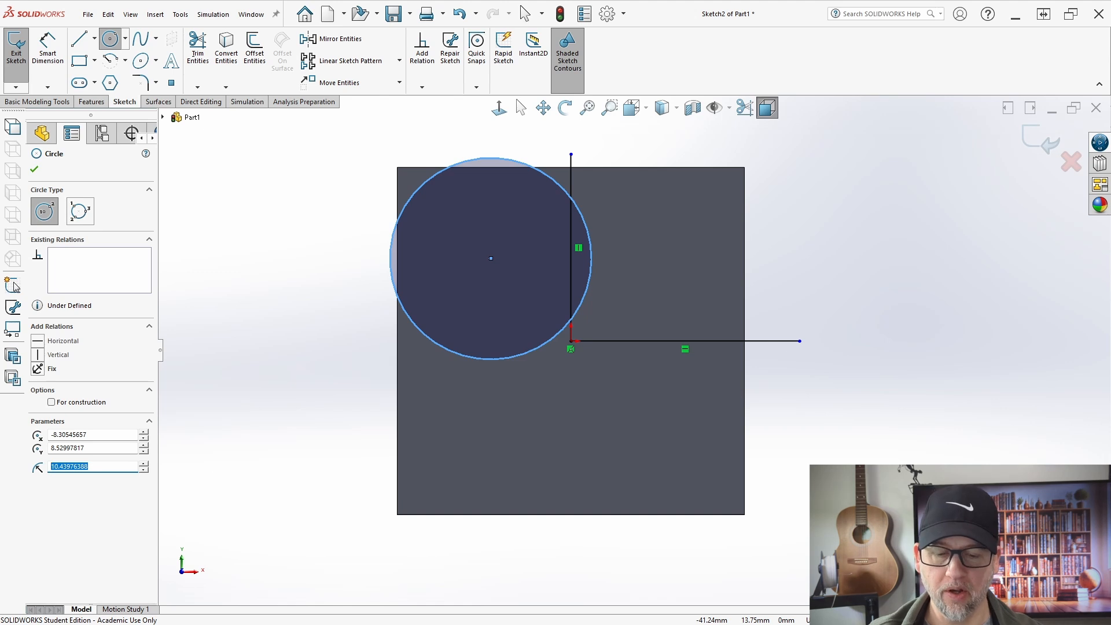
pyautogui.write('18.65')
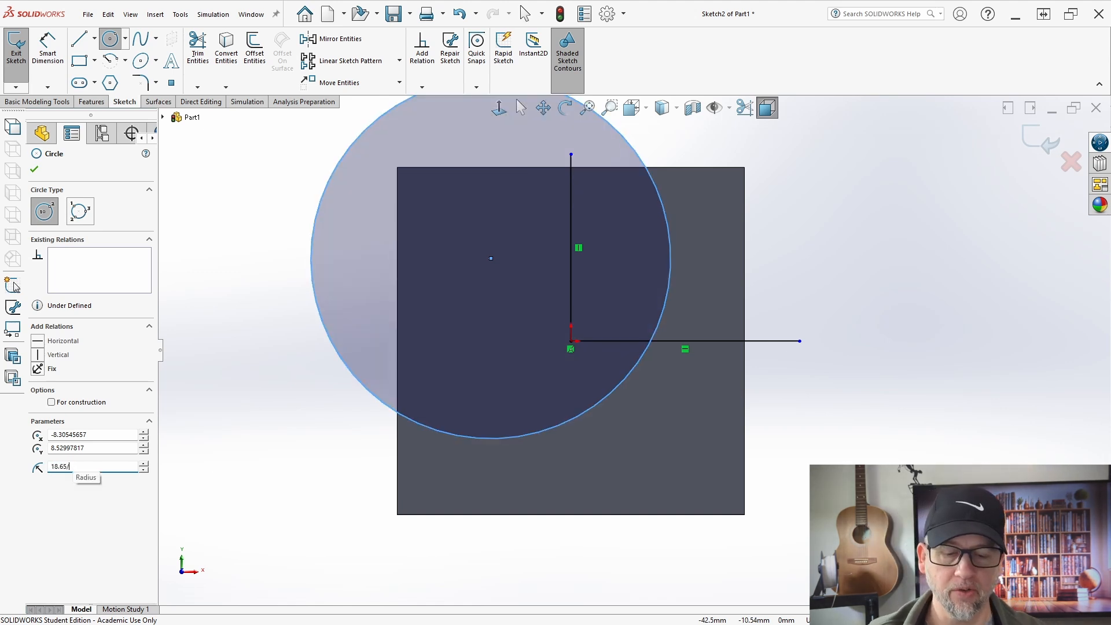
pyautogui.write('/2')
pyautogui.press('Return')
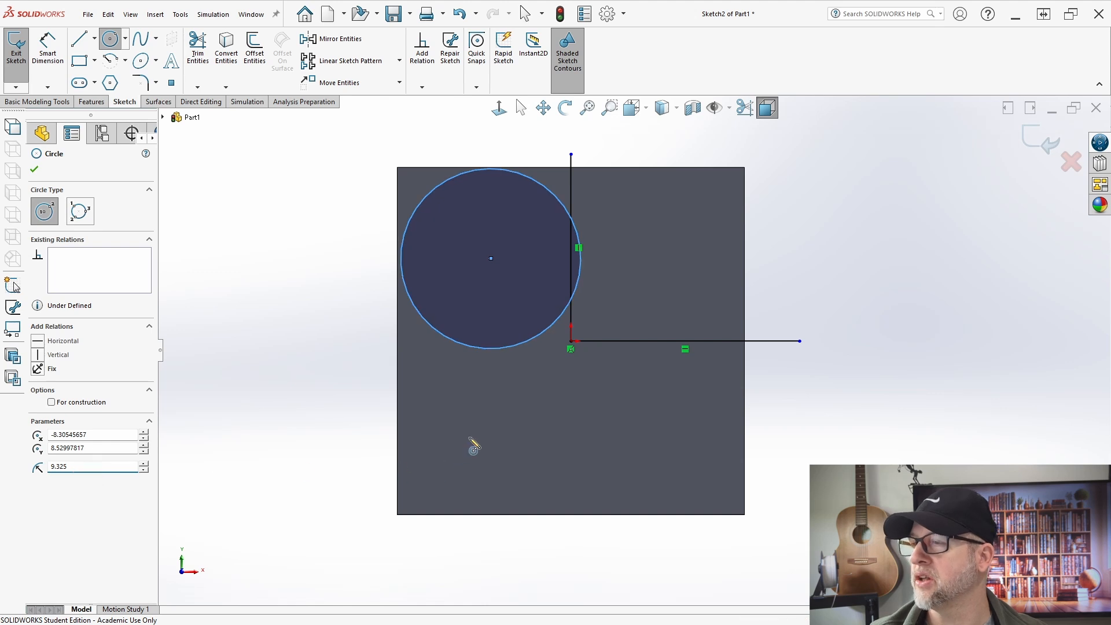
# Dimension the horizontal distance from the vertical line to the circle's centre as 18.6/2 mm.
pyautogui.scroll(-2, 480, 275)
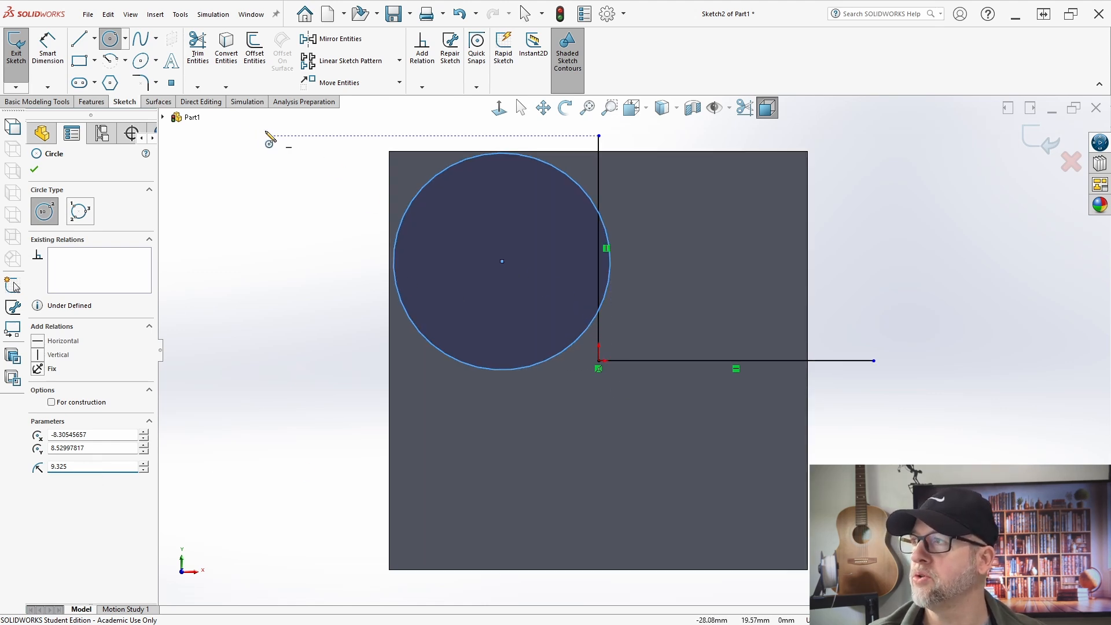
pyautogui.click(50, 52)
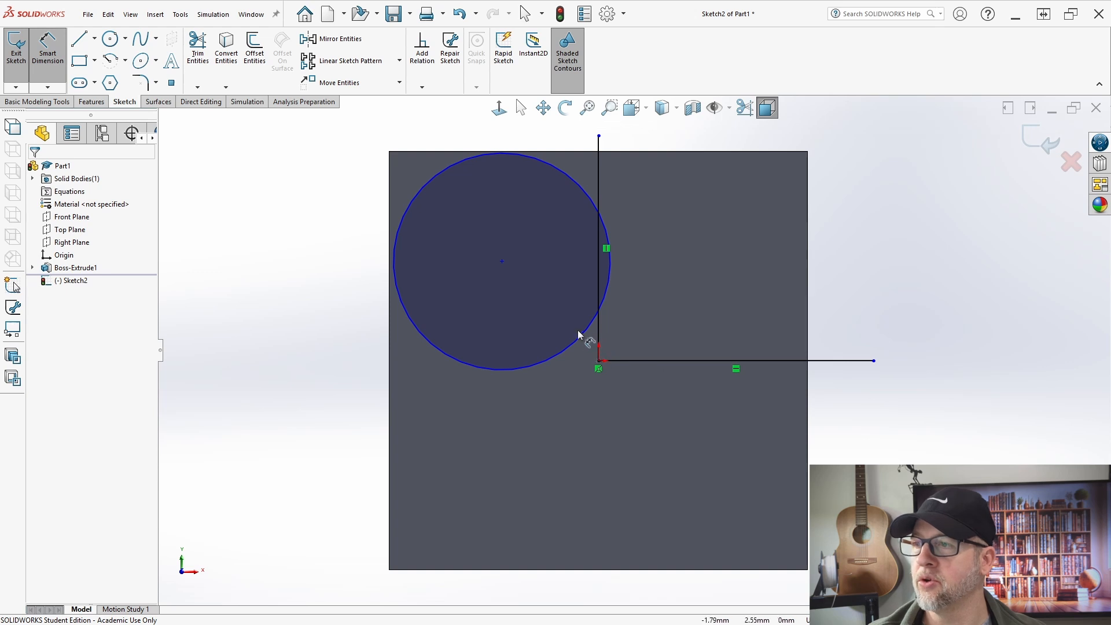
pyautogui.click(599, 335)
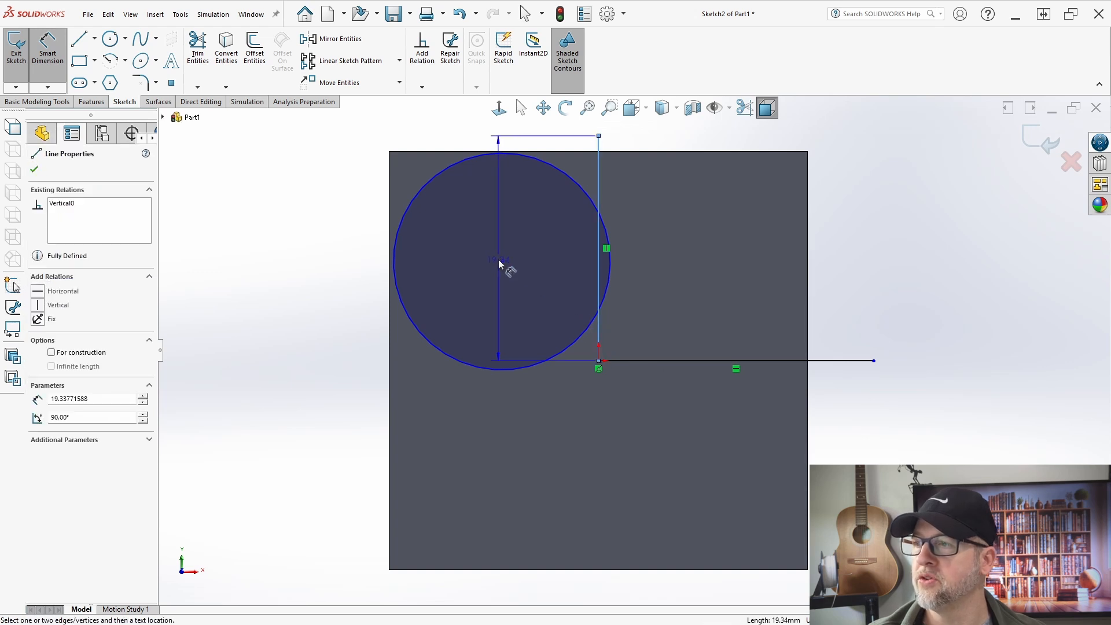
pyautogui.click(502, 261)
pyautogui.click(553, 136)
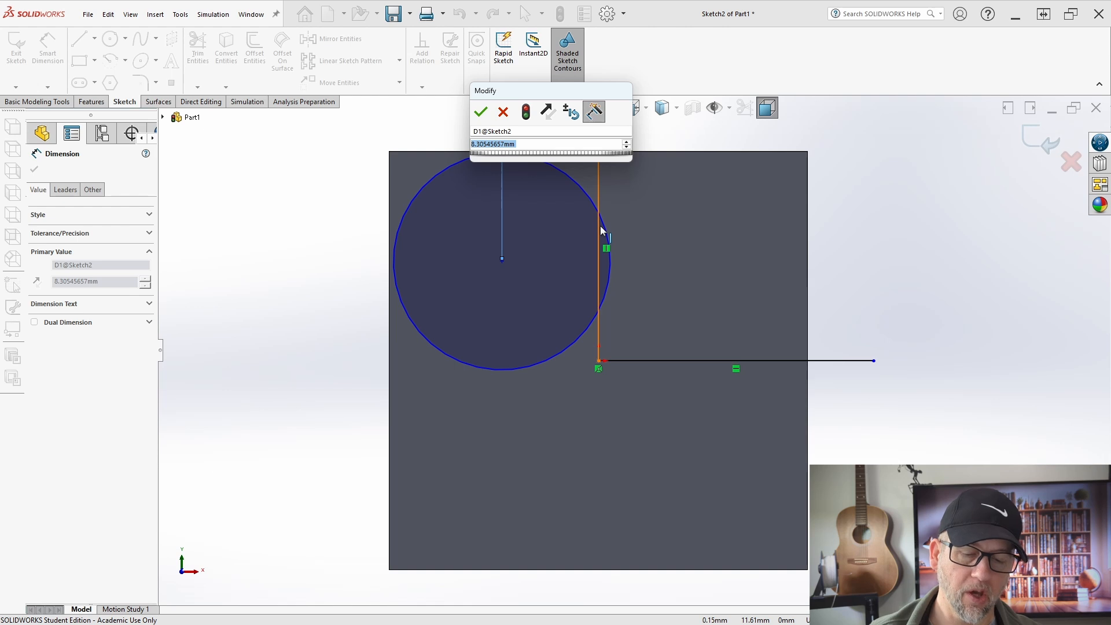
pyautogui.write('18.6/2')
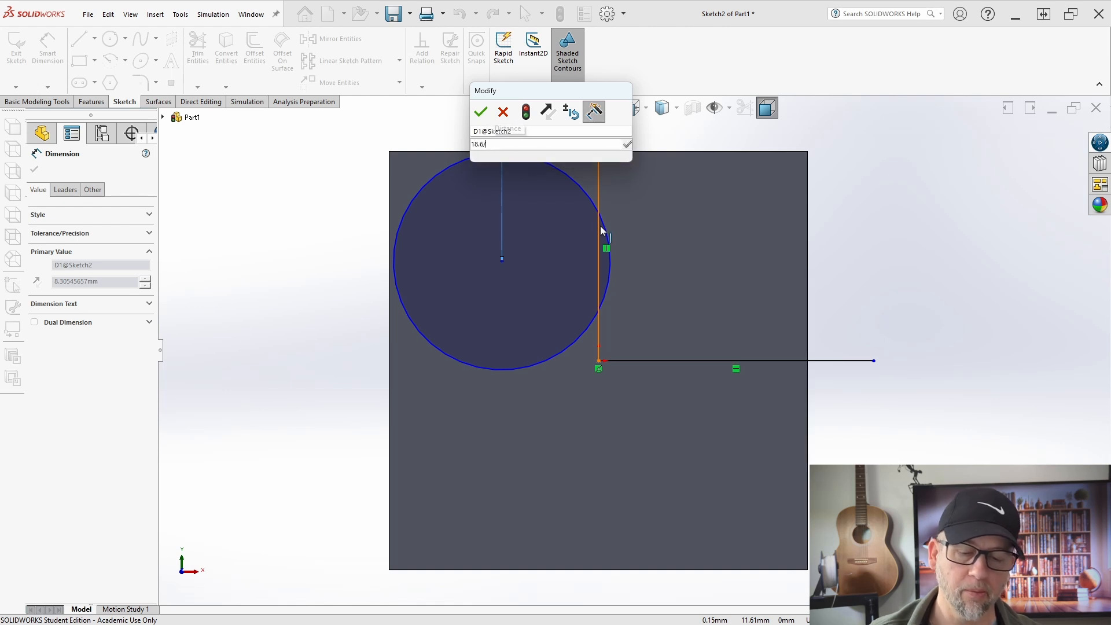
pyautogui.press('Return')
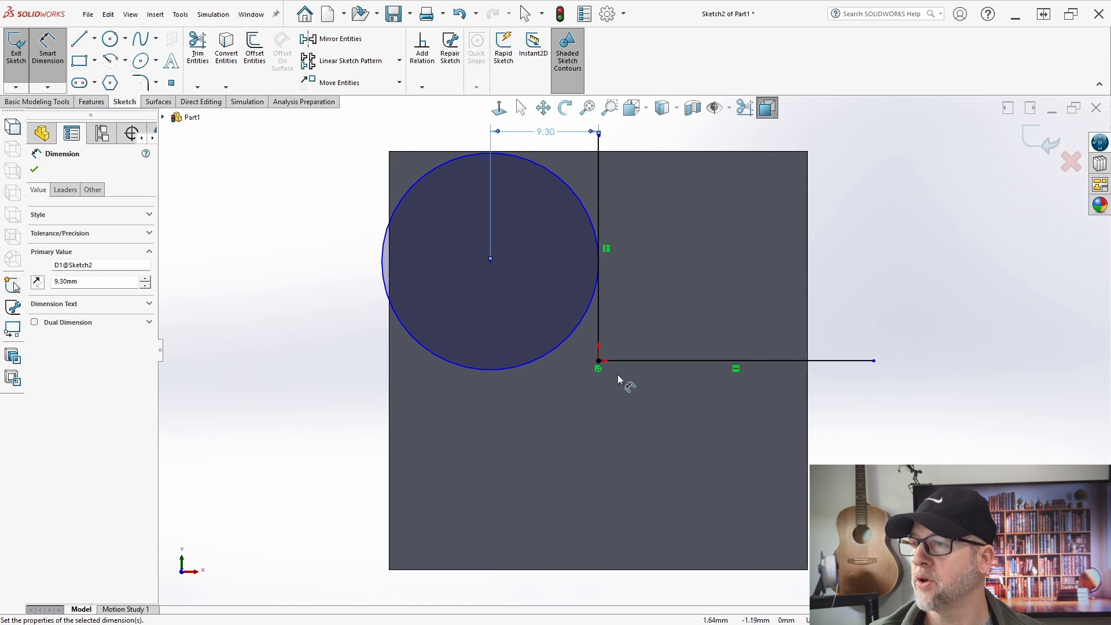
# Dimension the vertical distance from the horizontal line to the circle's centre as 9.3 mm and check the circle's overlap with the vertical line.
pyautogui.click(669, 361)
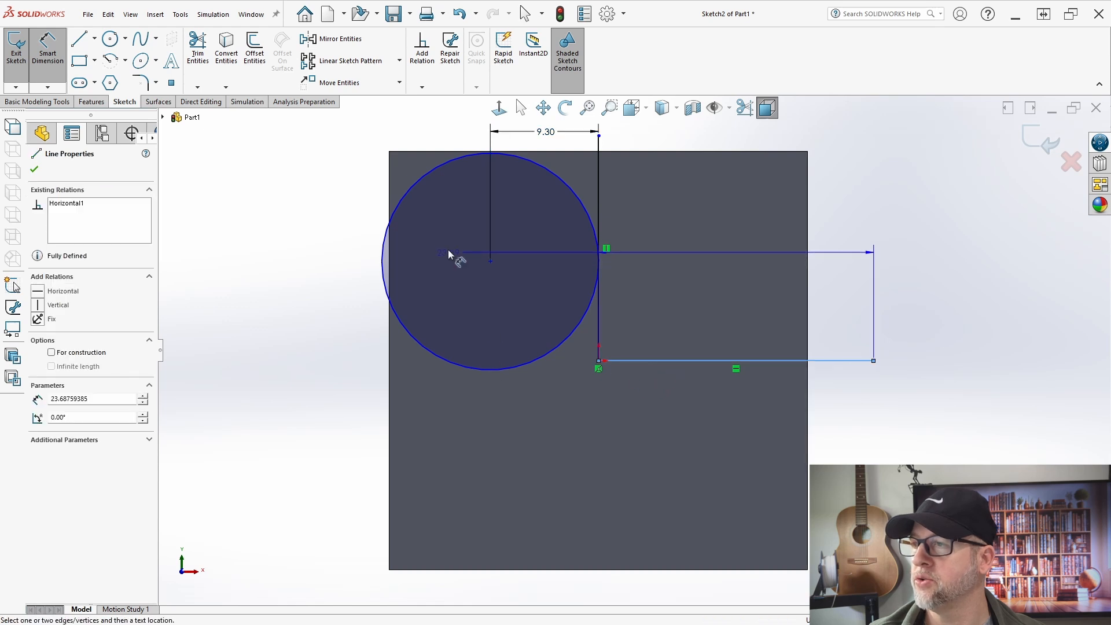
pyautogui.click(490, 261)
pyautogui.click(343, 331)
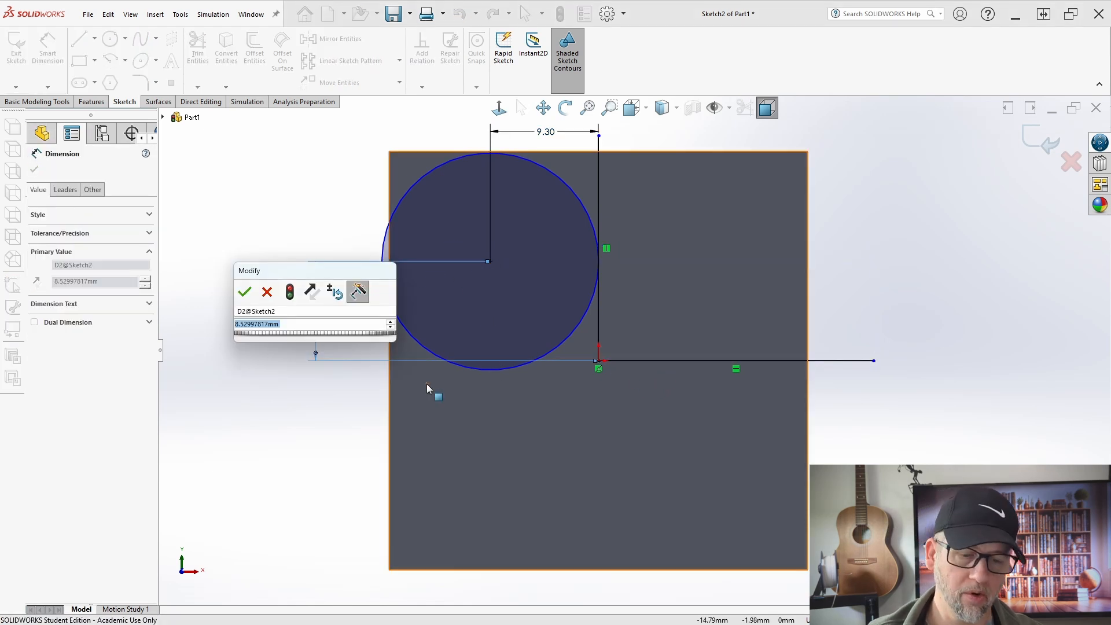
pyautogui.write('9.3')
pyautogui.press('Return')
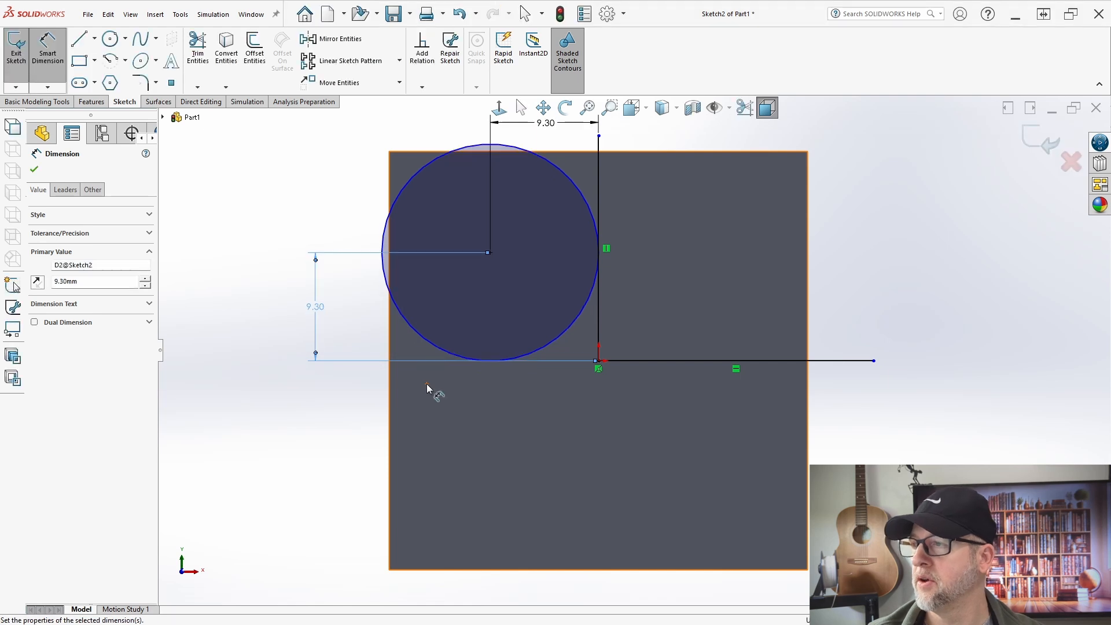
pyautogui.press('f')
pyautogui.scroll(-10, 596, 368)
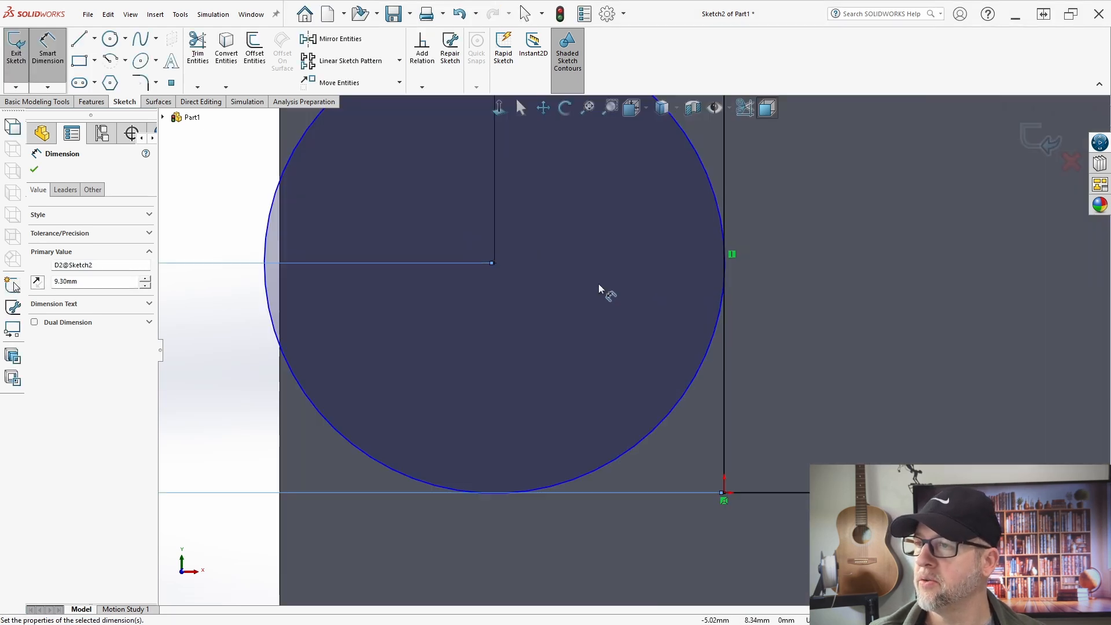
pyautogui.scroll(-3, 706, 289)
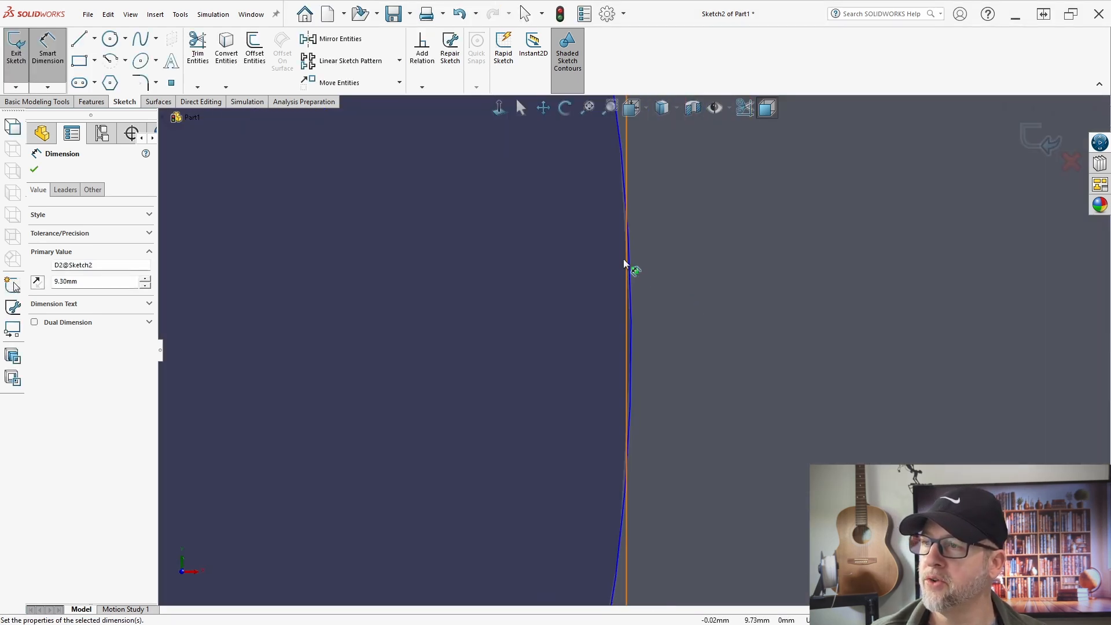
pyautogui.scroll(5, 631, 336)
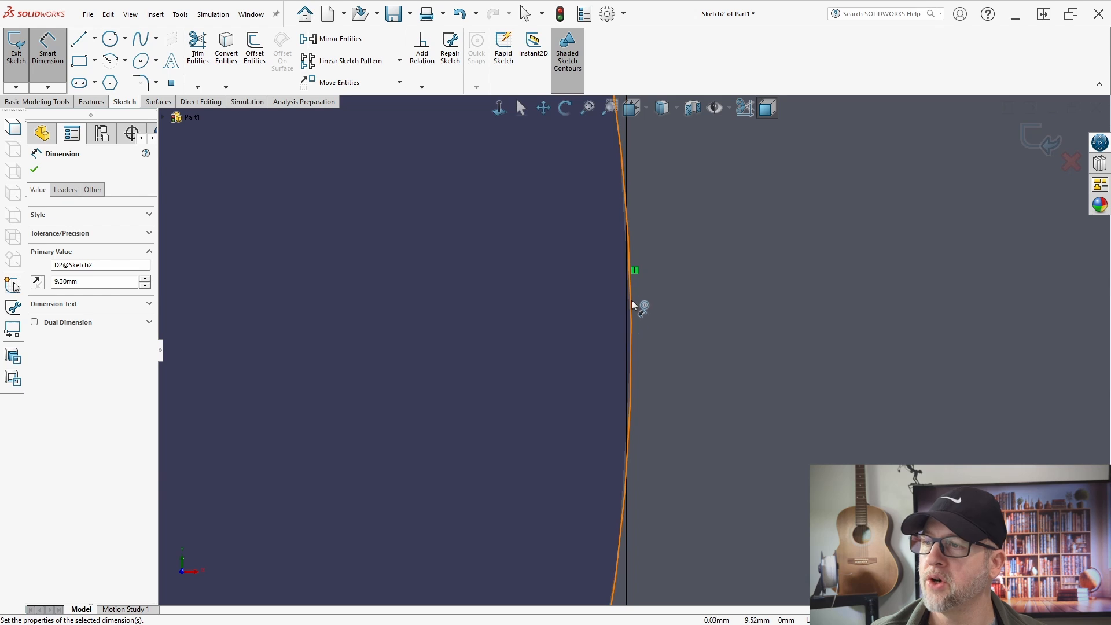
pyautogui.scroll(6, 633, 343)
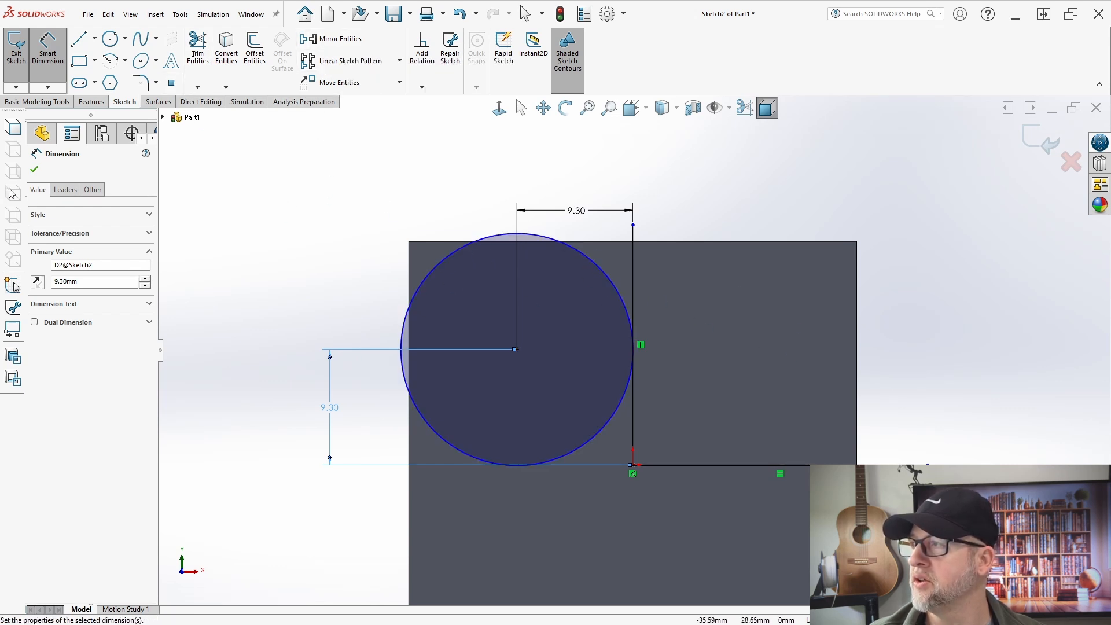
pyautogui.click(35, 169)
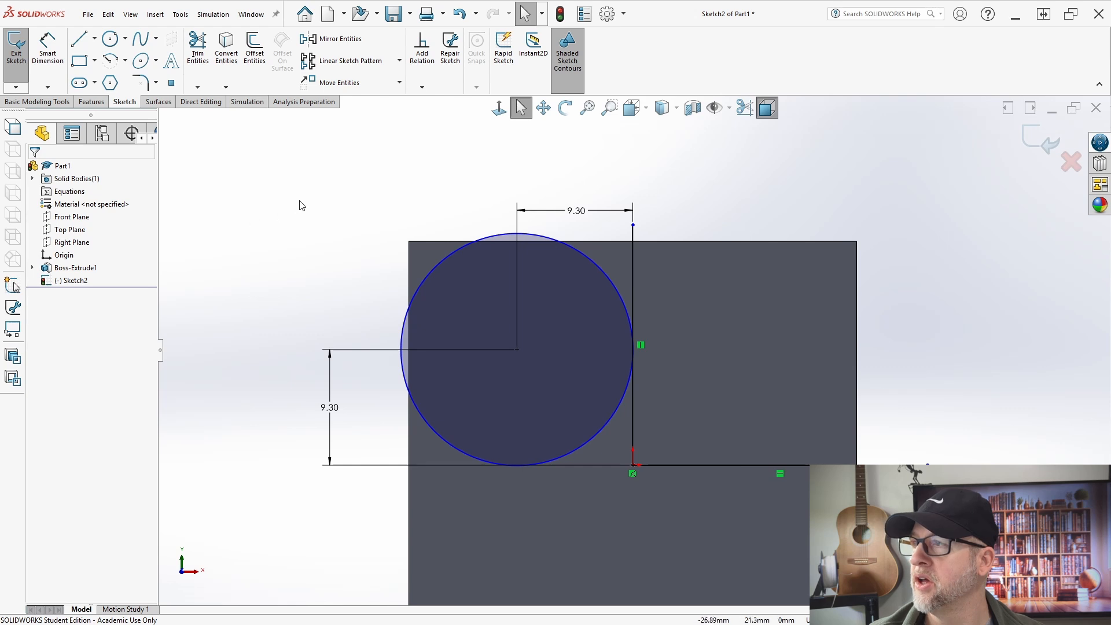
# Mirror a copy of the circle about the vertical line into the plate's upper-right quarter.
pyautogui.click(325, 40)
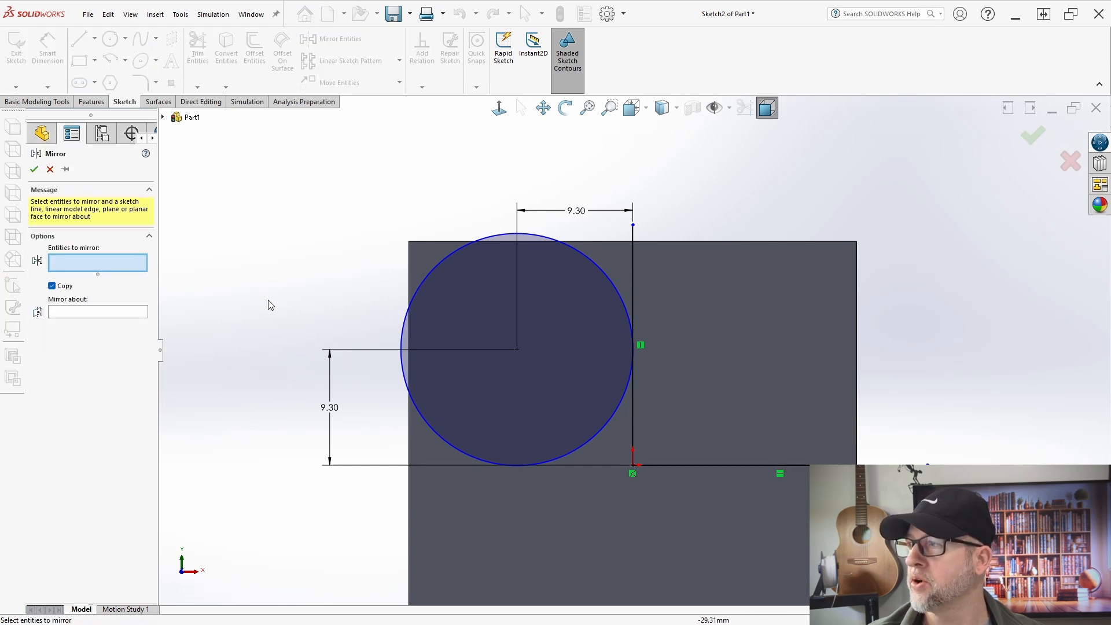
pyautogui.click(432, 270)
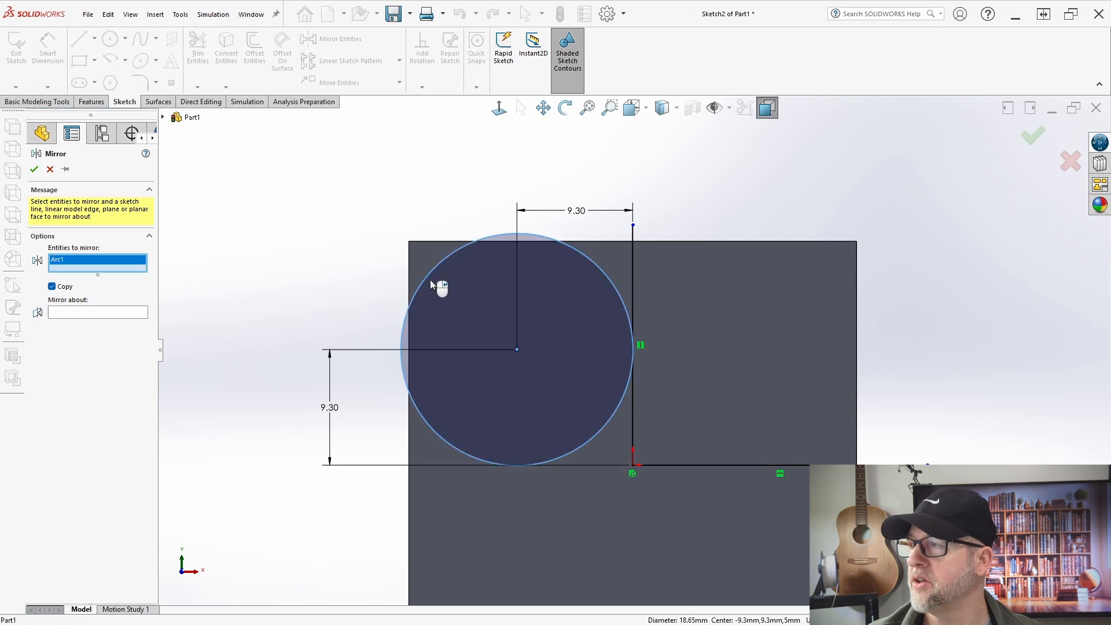
pyautogui.click(67, 315)
pyautogui.click(632, 273)
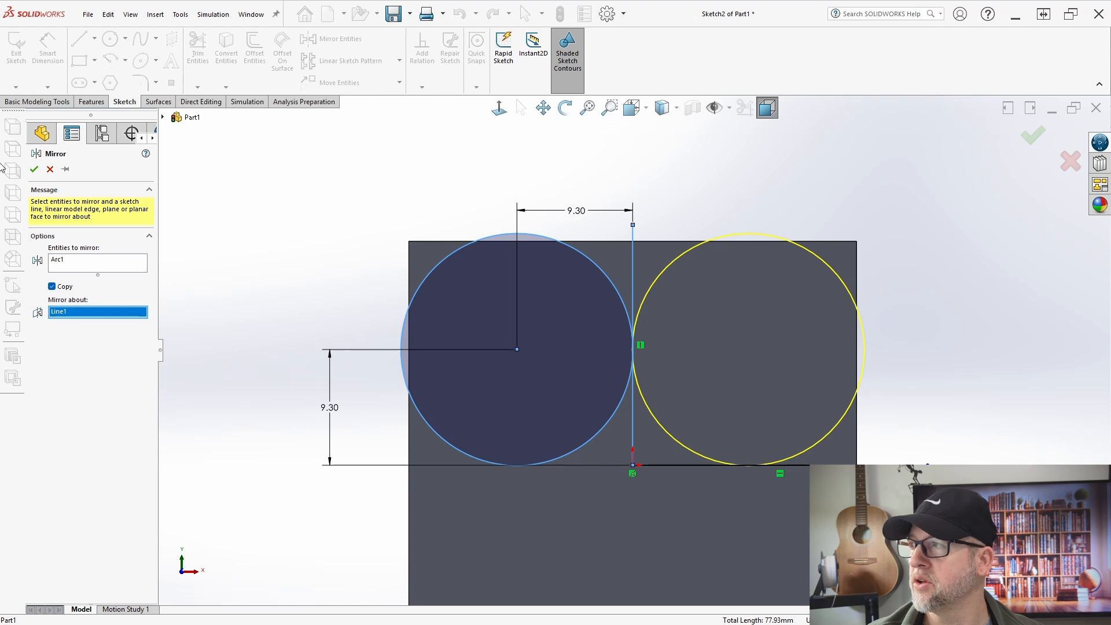
pyautogui.click(34, 169)
pyautogui.press('z')
pyautogui.press('z')
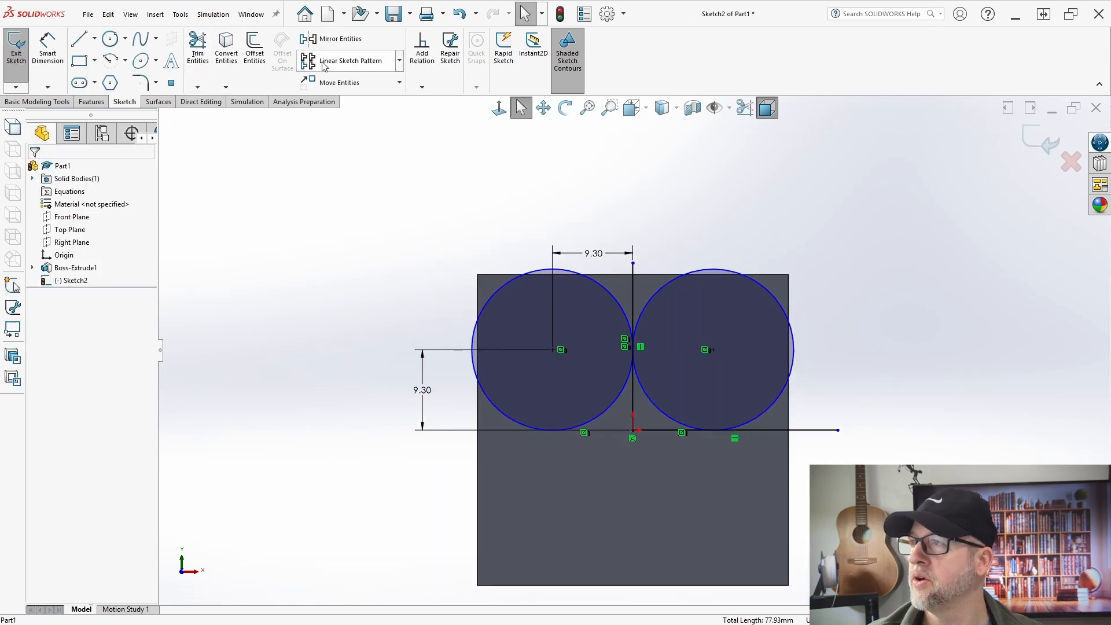
# Mirror copies of both upper circles about the horizontal line into the plate's lower half and exit the sketch.
pyautogui.click(325, 42)
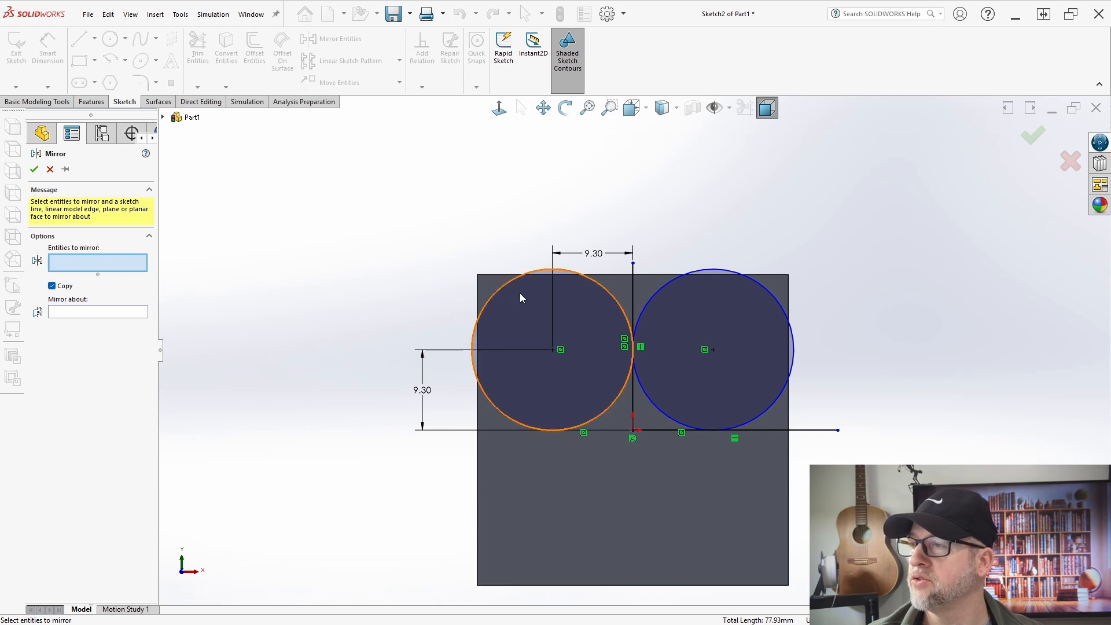
pyautogui.click(498, 293)
pyautogui.click(652, 296)
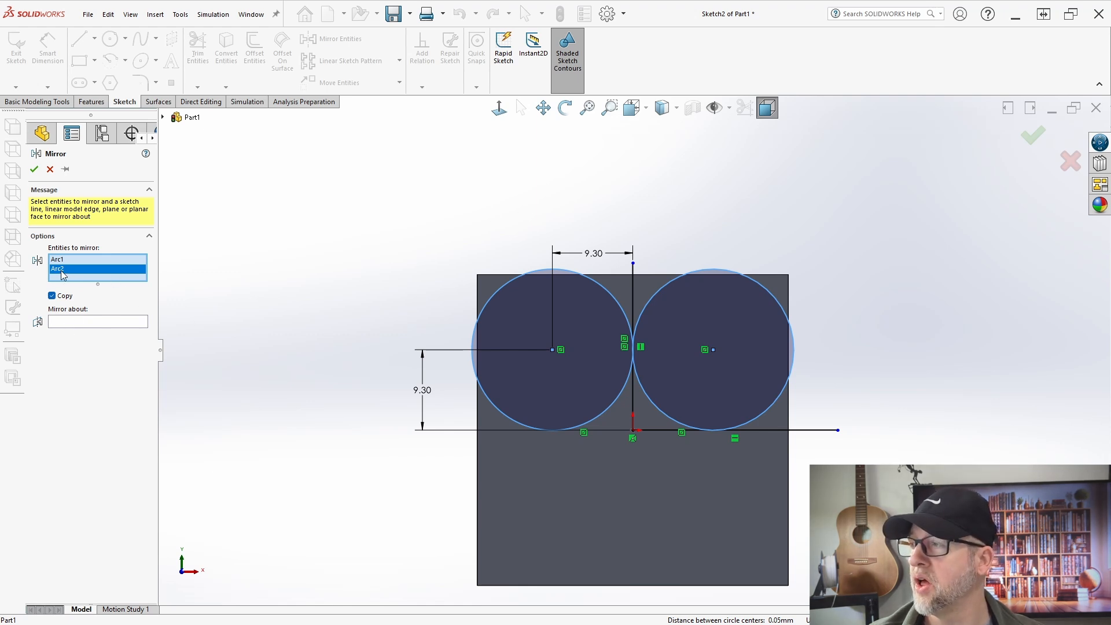
pyautogui.rightClick(62, 274)
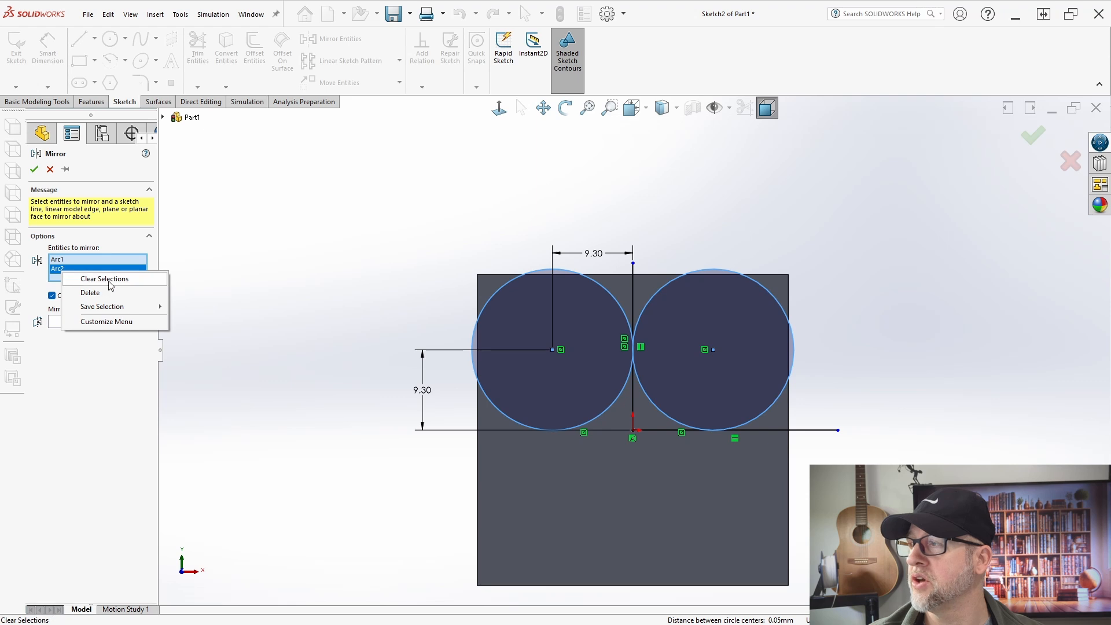
pyautogui.click(313, 311)
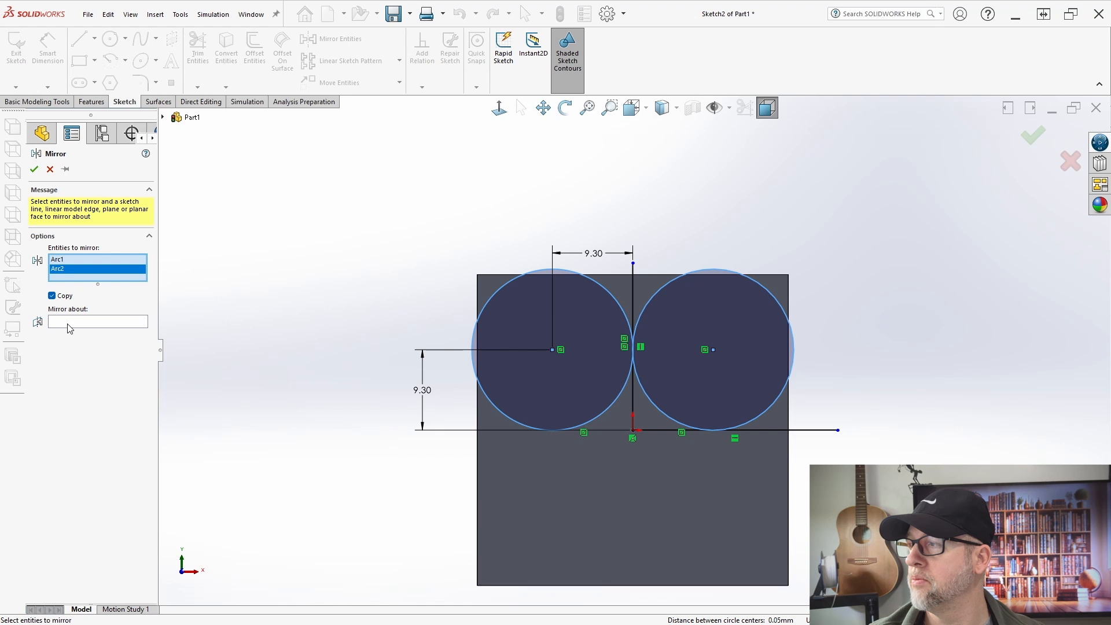
pyautogui.press('z')
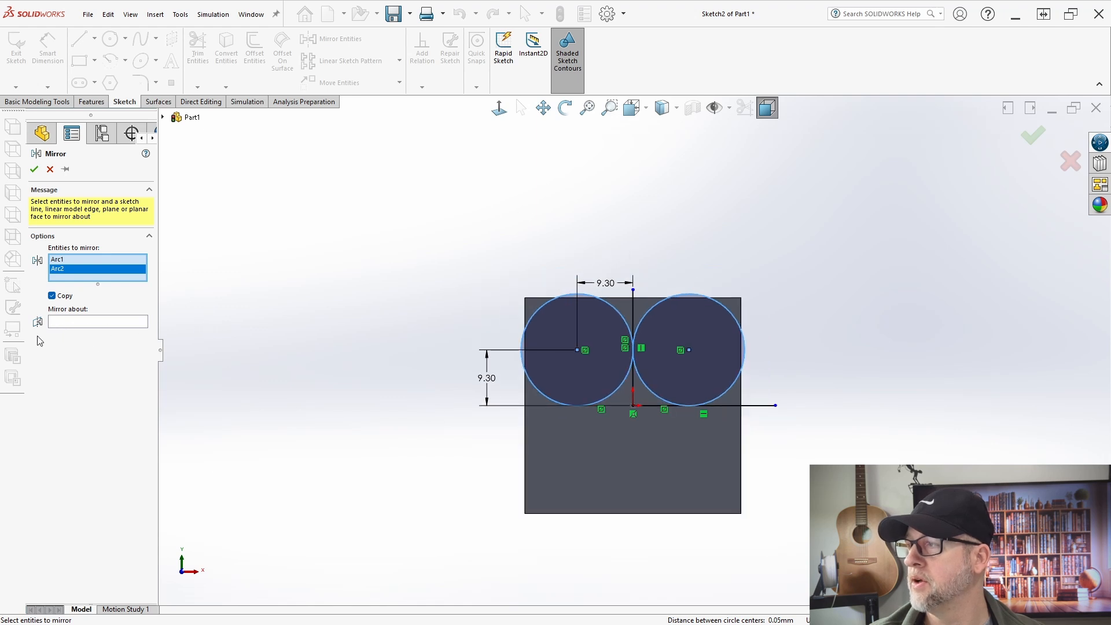
pyautogui.click(61, 259)
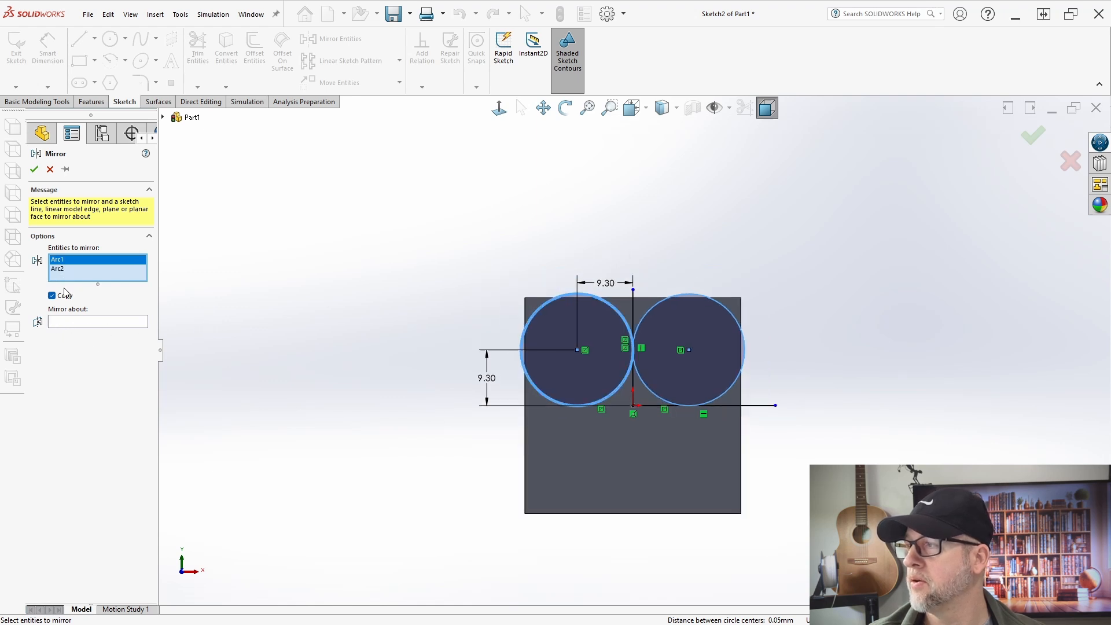
pyautogui.click(68, 322)
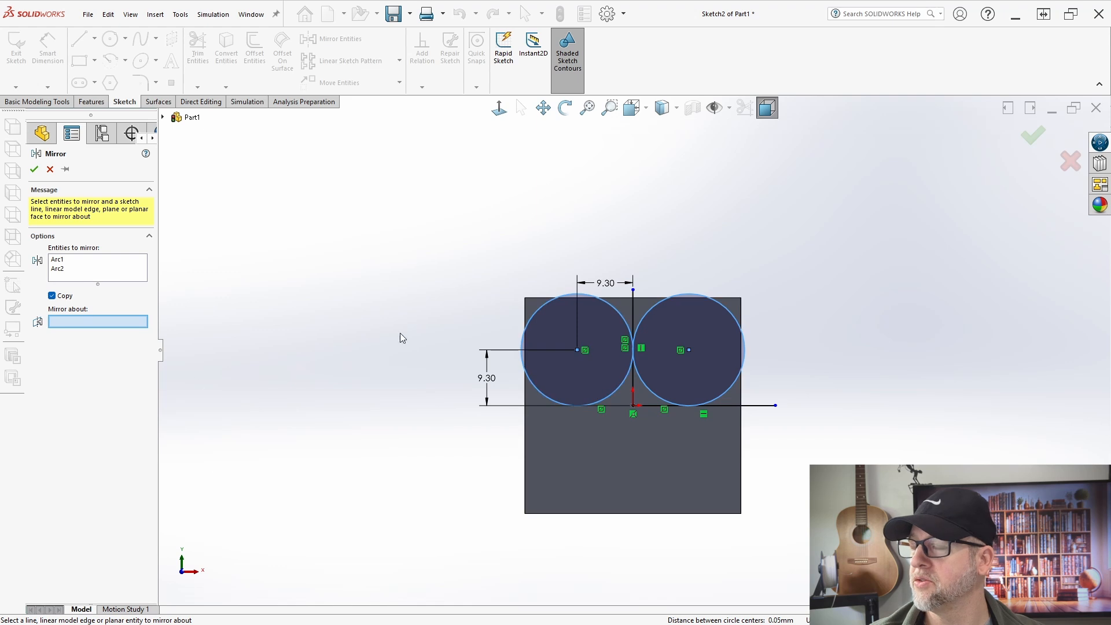
pyautogui.click(759, 407)
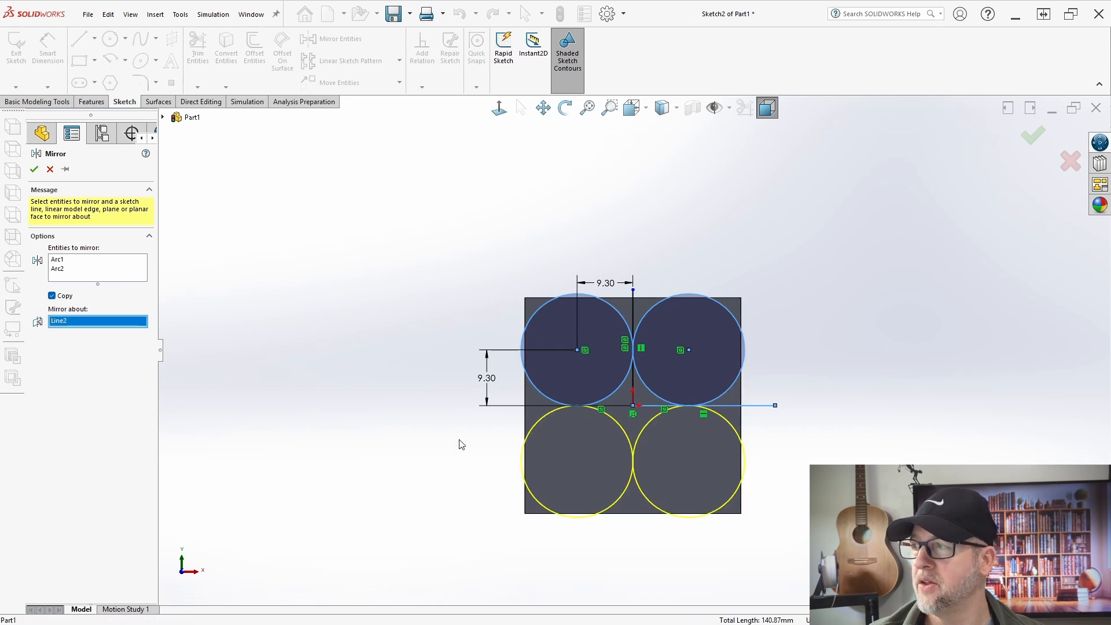
pyautogui.click(34, 169)
pyautogui.scroll(-1, 637, 428)
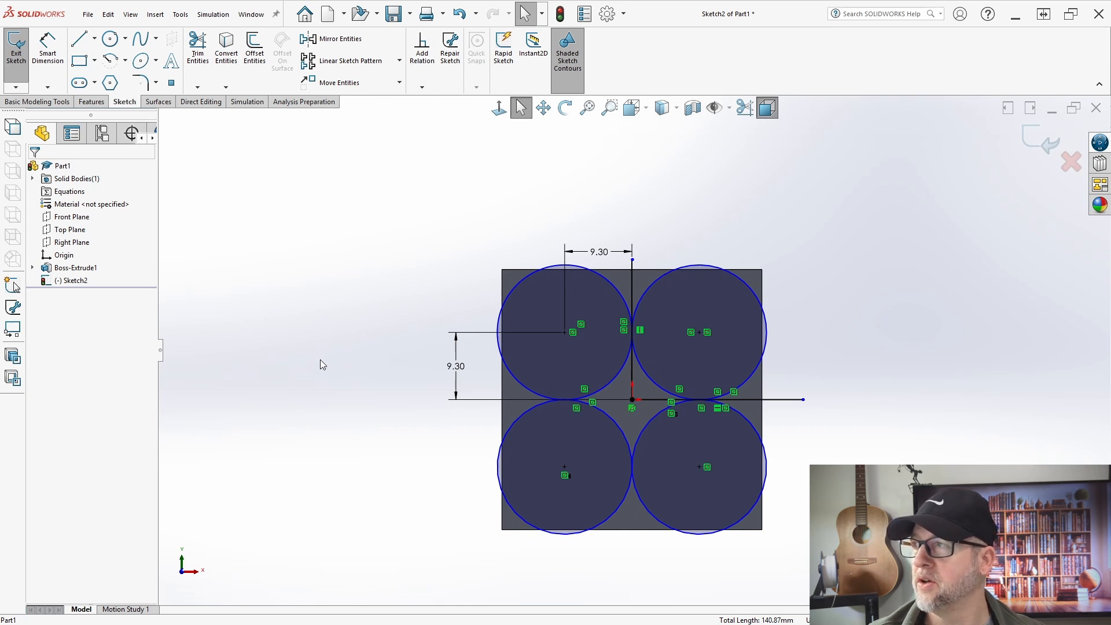
pyautogui.click(16, 49)
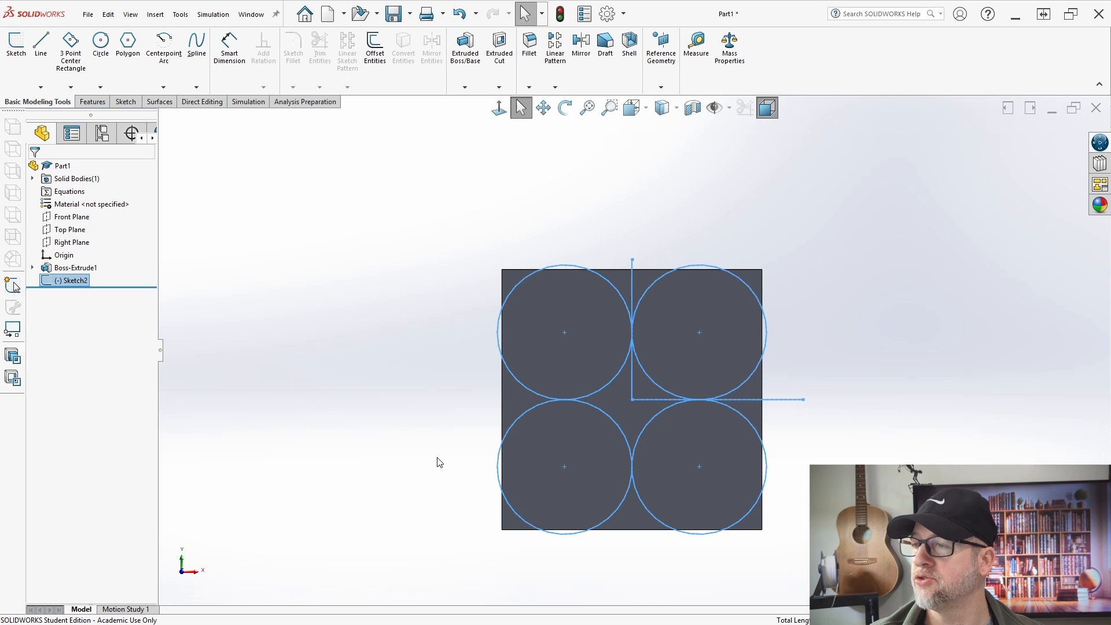
# Cut all four circle contours into the plate as a blind Extruded Cut 3 mm deep.
pyautogui.moveTo(437, 458); pyautogui.dragTo(416, 380, button='right')
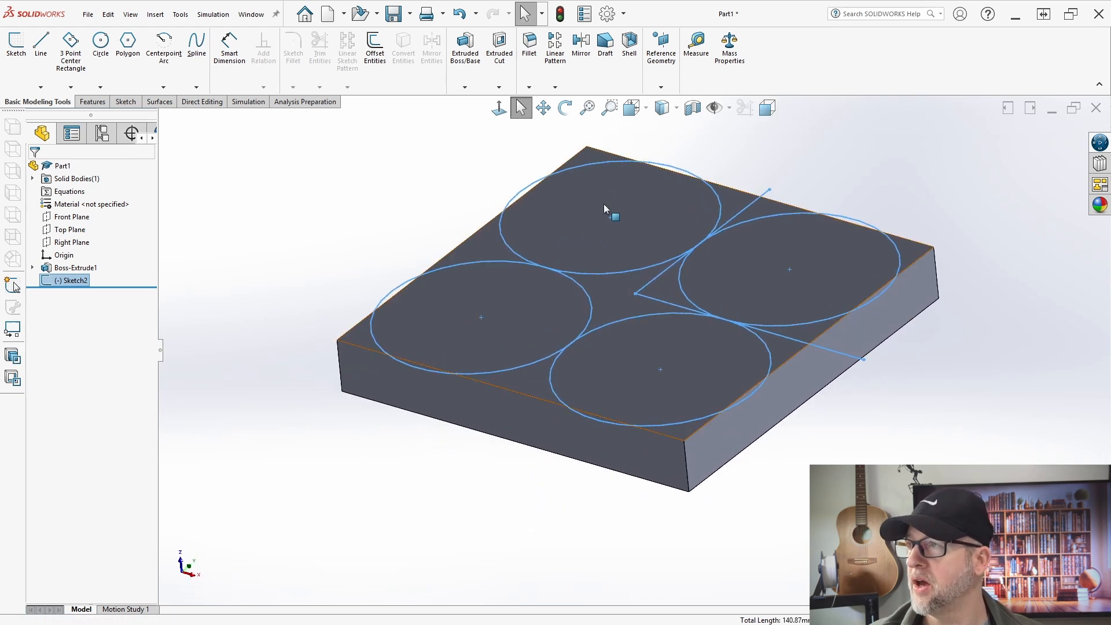
pyautogui.click(92, 101)
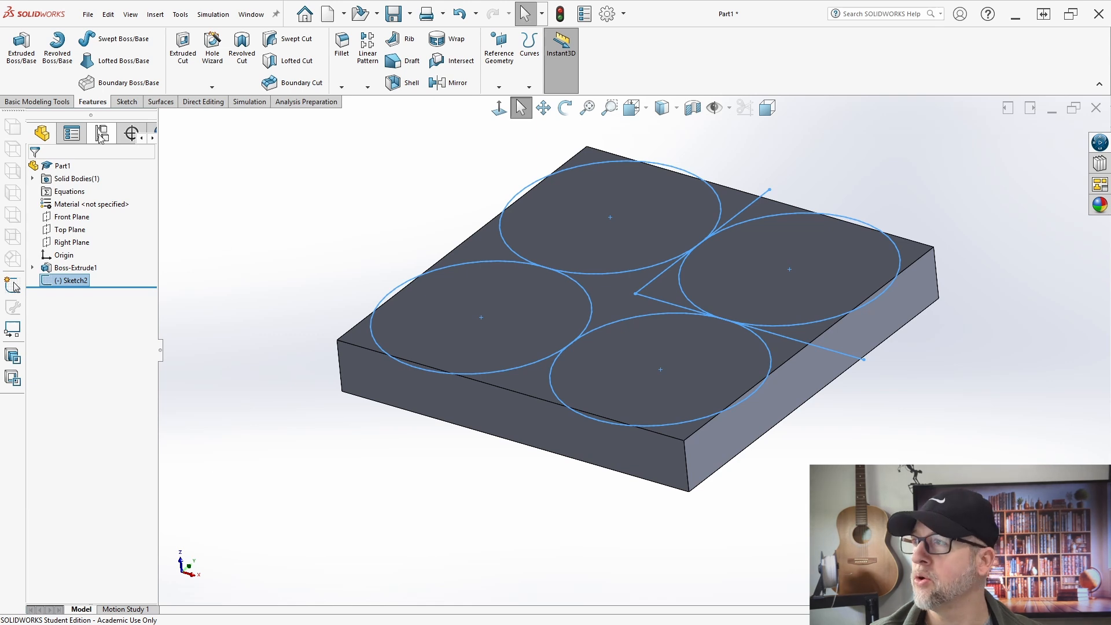
pyautogui.click(183, 49)
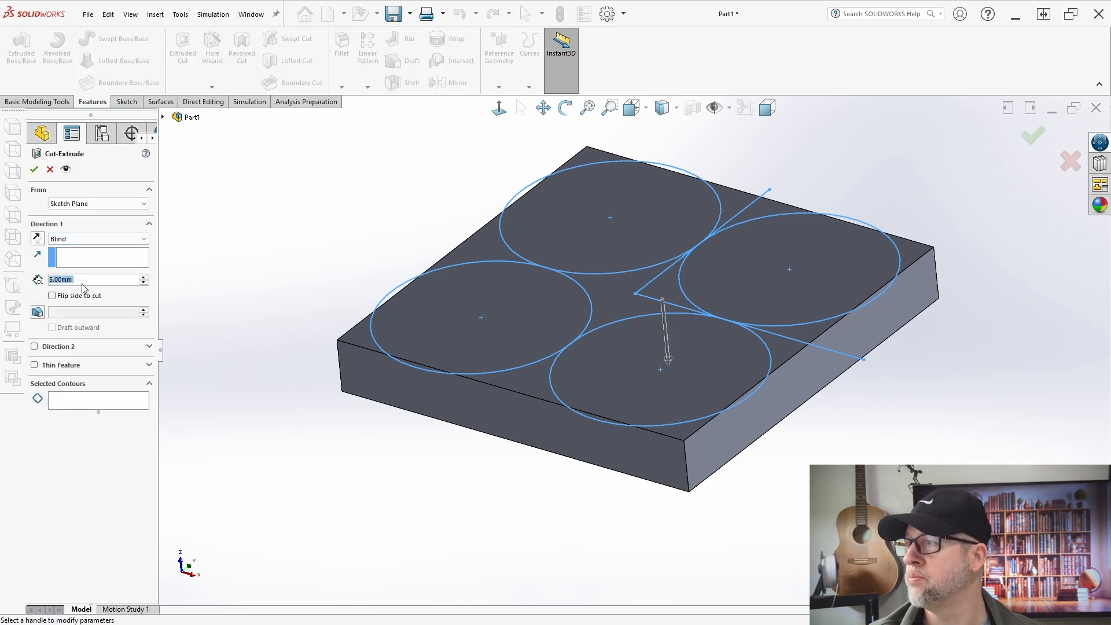
pyautogui.click(92, 280)
pyautogui.moveTo(92, 281); pyautogui.dragTo(1, 287)
pyautogui.write('3')
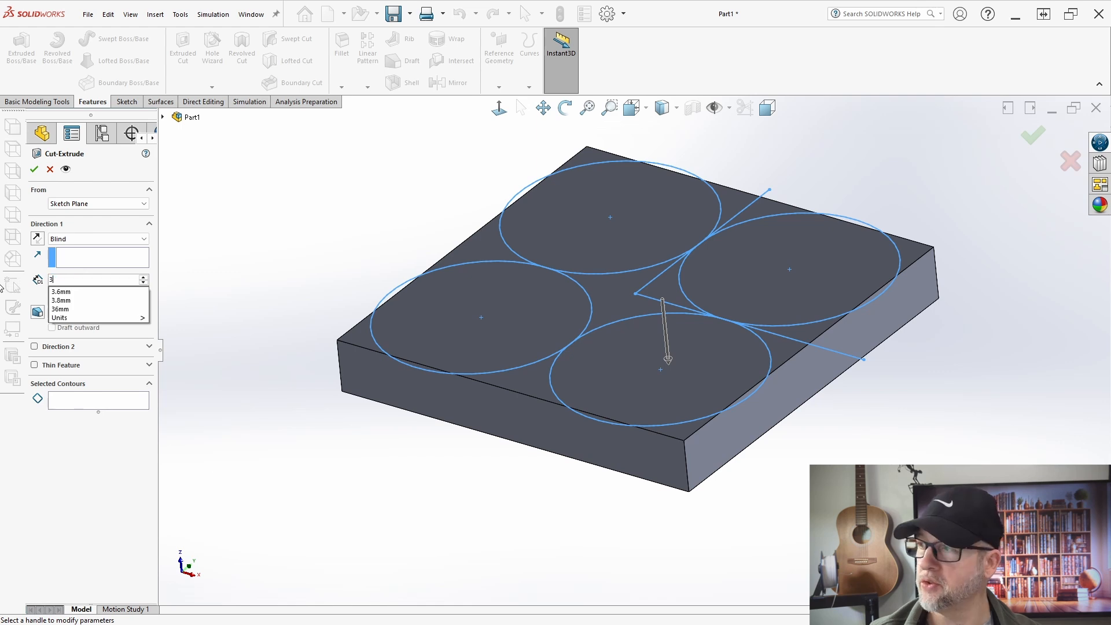
pyautogui.press('Return')
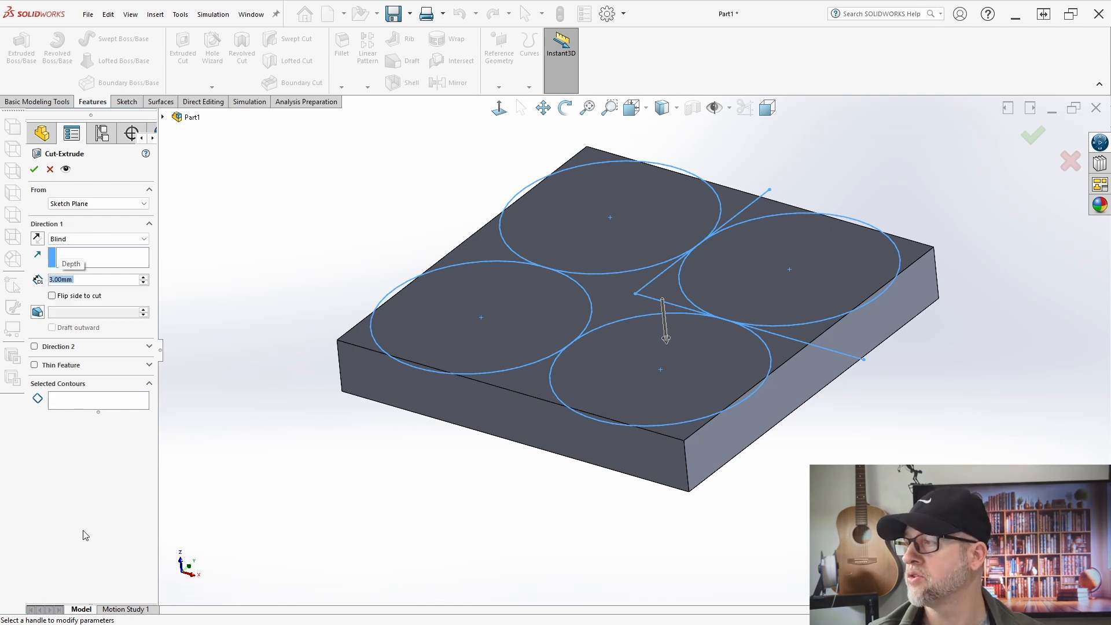
pyautogui.click(57, 397)
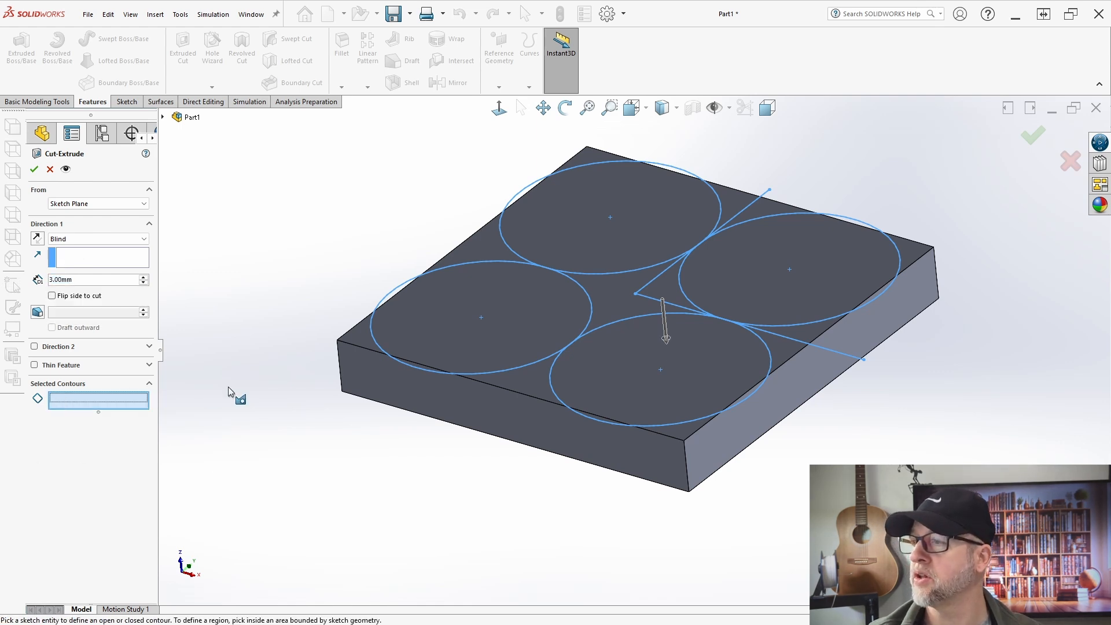
pyautogui.click(484, 263)
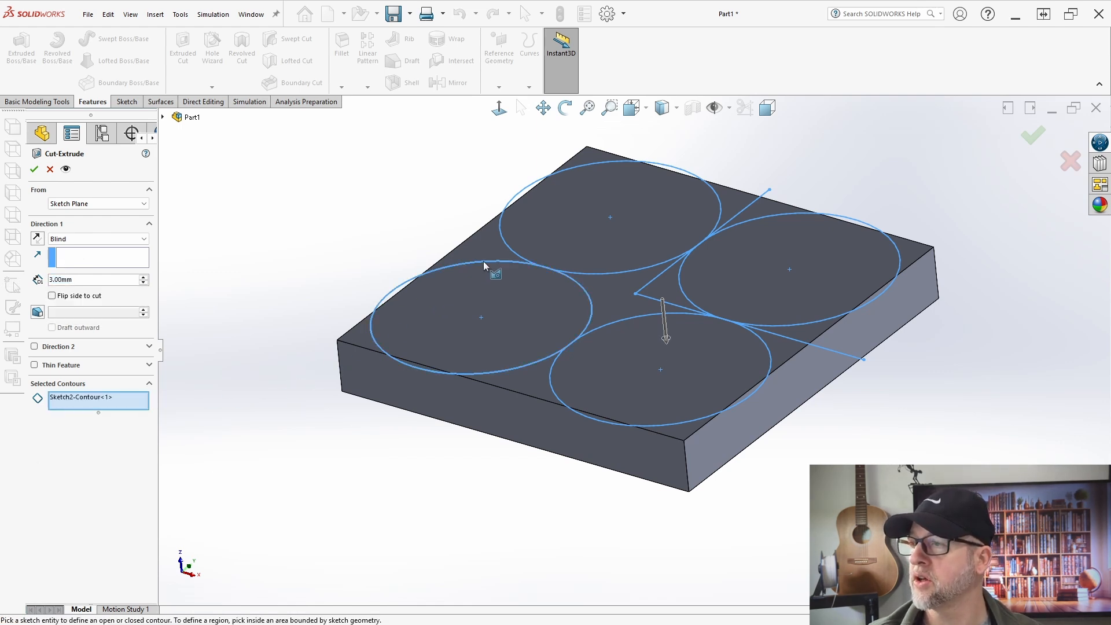
pyautogui.click(503, 238)
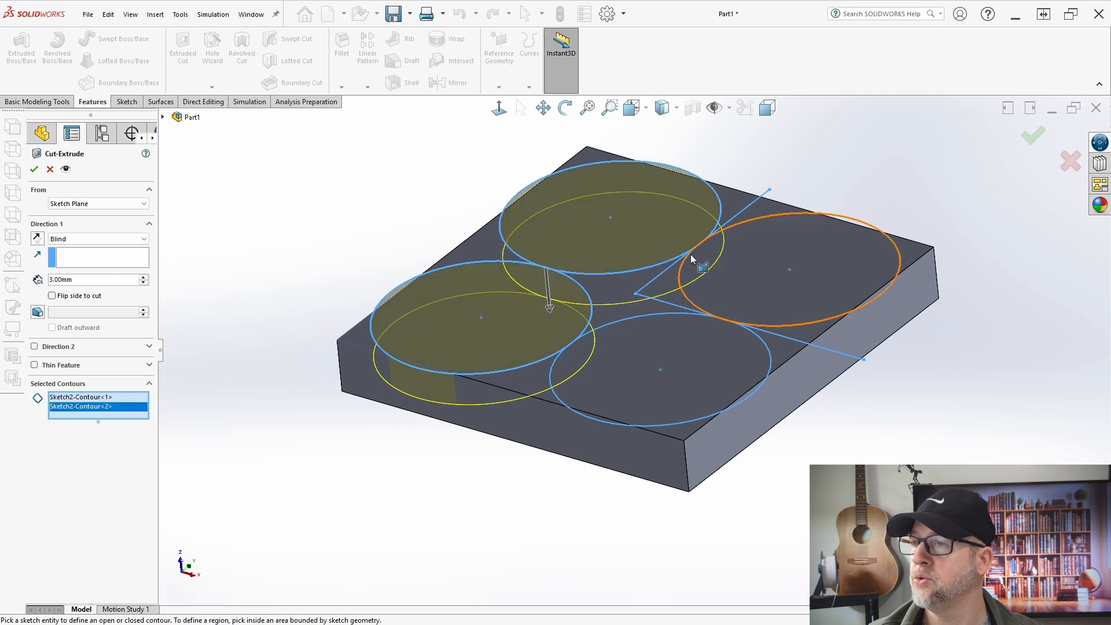
pyautogui.click(776, 214)
pyautogui.click(764, 352)
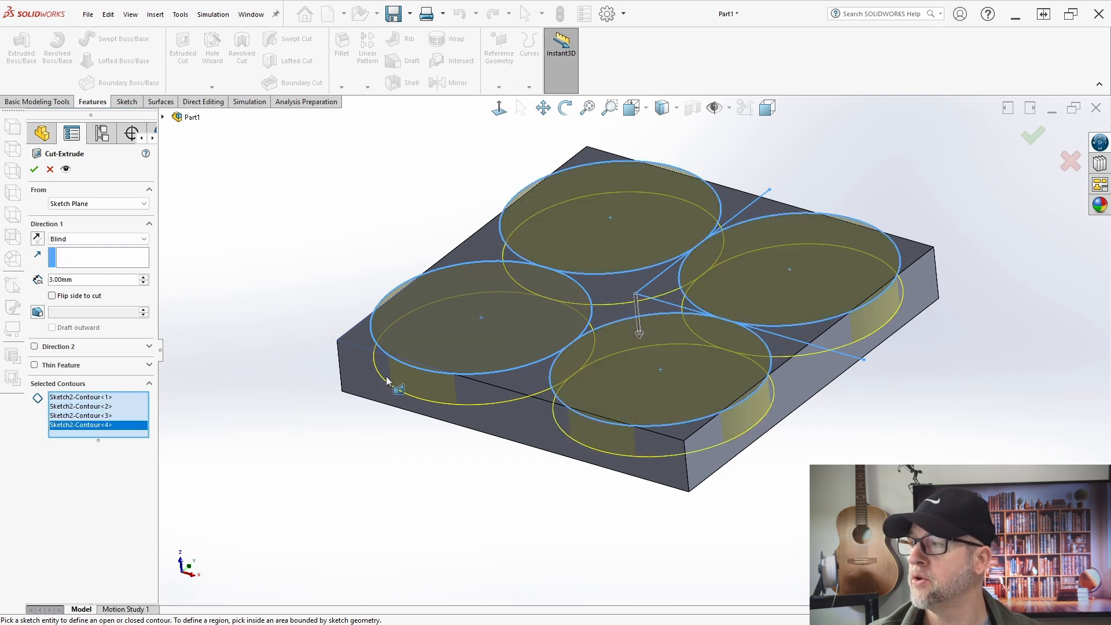
pyautogui.click(34, 170)
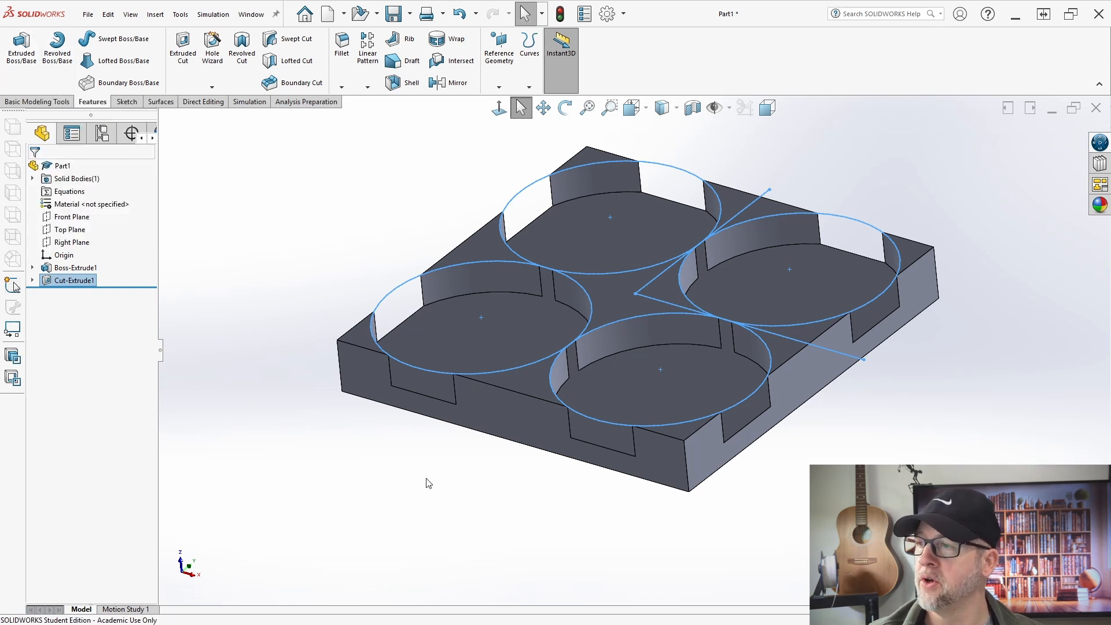
# Delete the extruded cut of the four circles from the plate.
pyautogui.rightClick(66, 285)
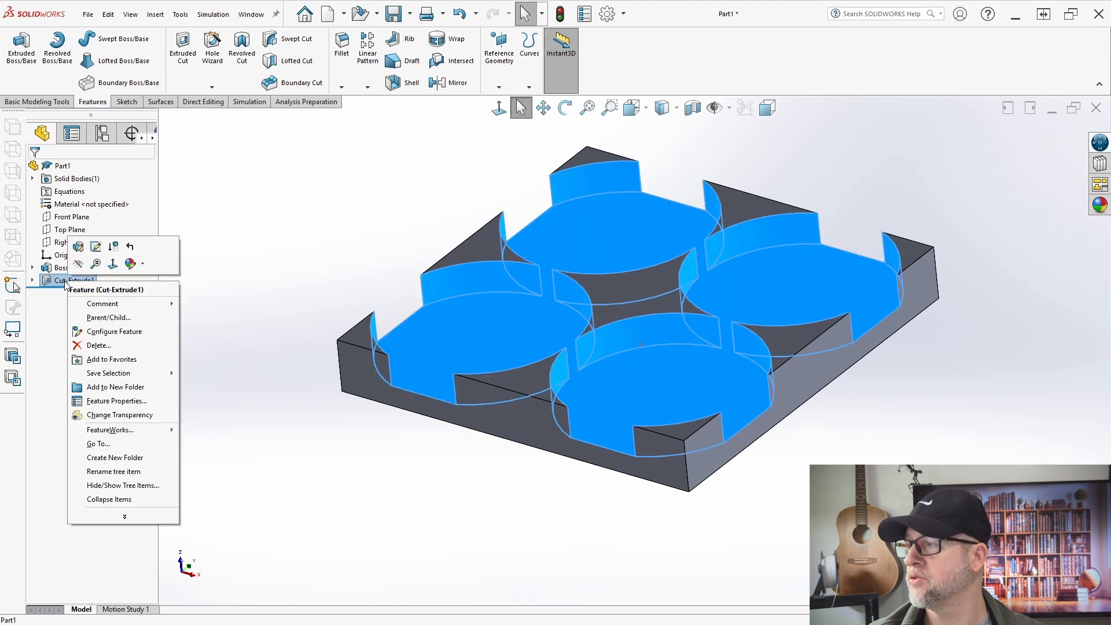
pyautogui.click(98, 346)
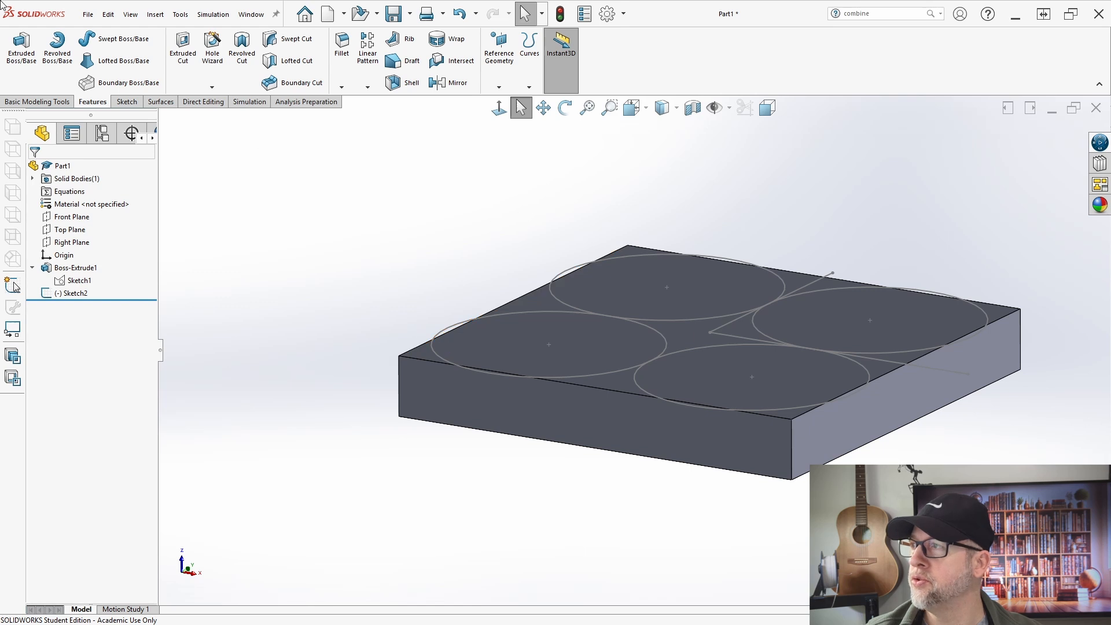
# Extrude all four circle contours 3 mm in the reversed direction into the plate, with Merge result turned off.
pyautogui.click(23, 57)
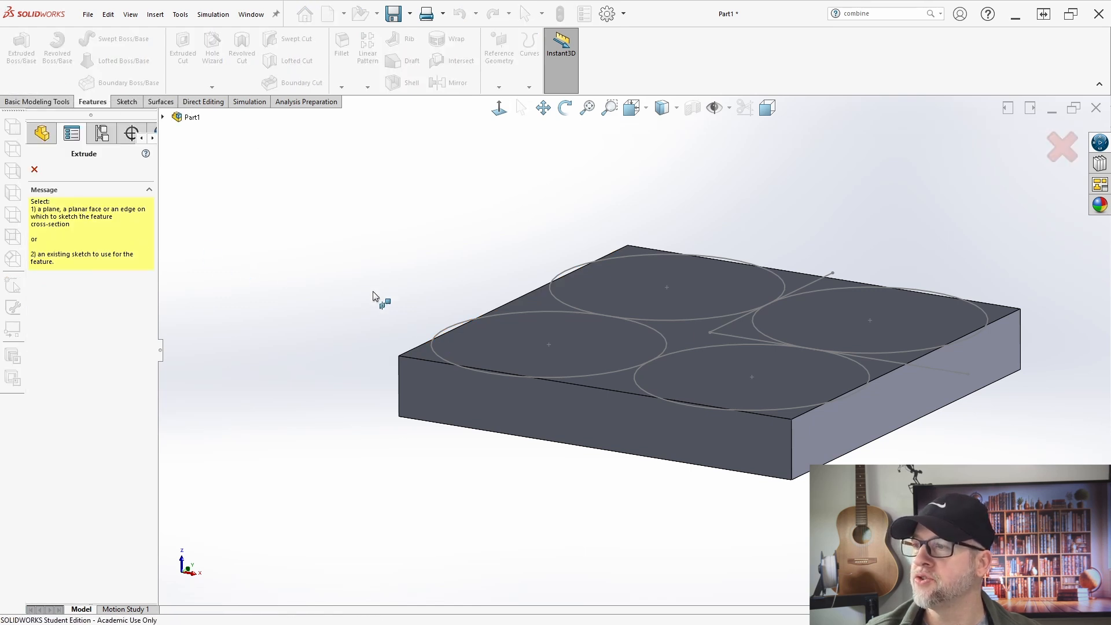
pyautogui.click(435, 350)
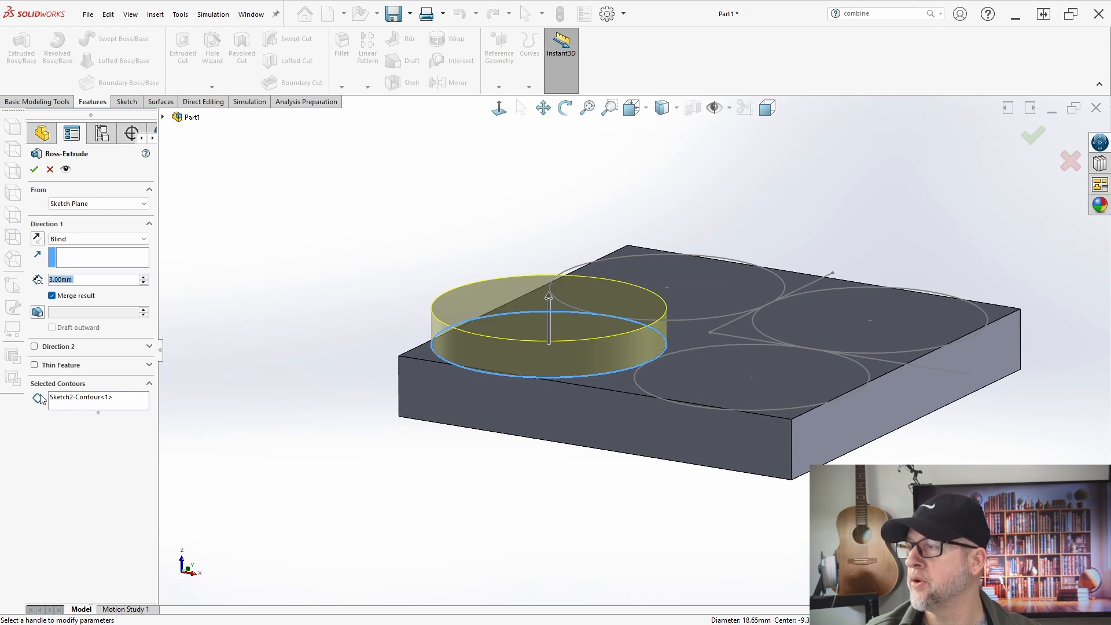
pyautogui.click(68, 405)
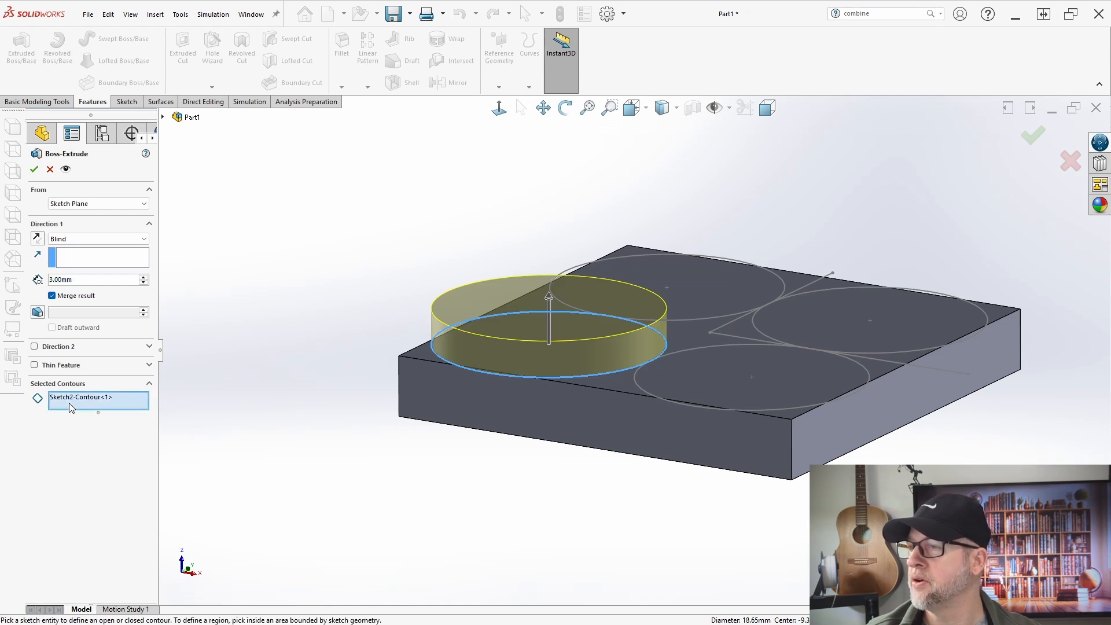
pyautogui.click(695, 318)
pyautogui.click(788, 341)
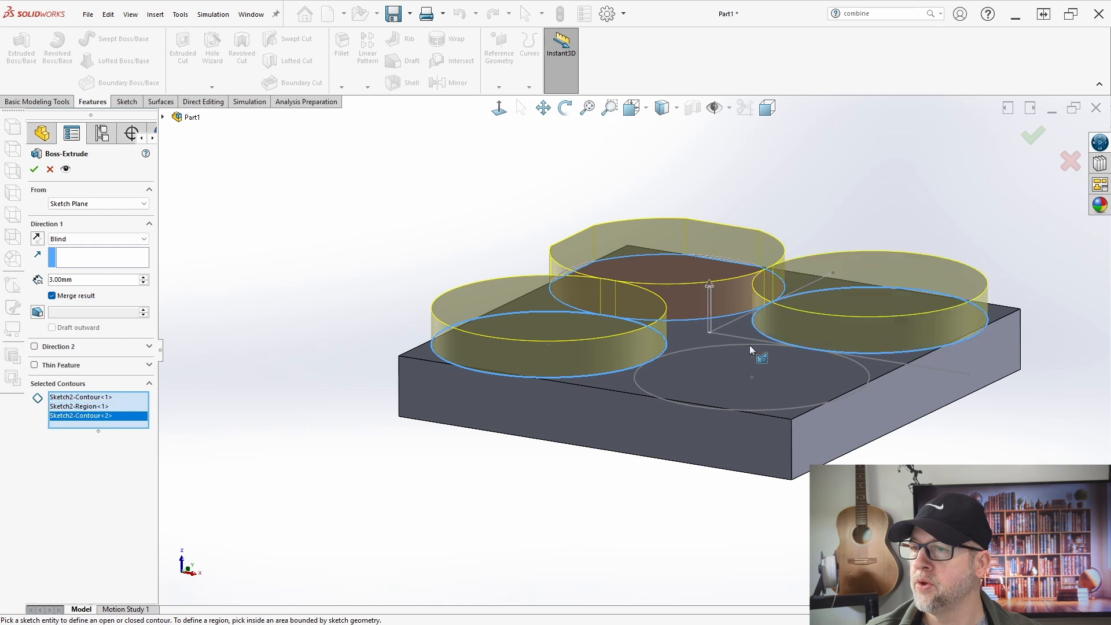
pyautogui.click(689, 349)
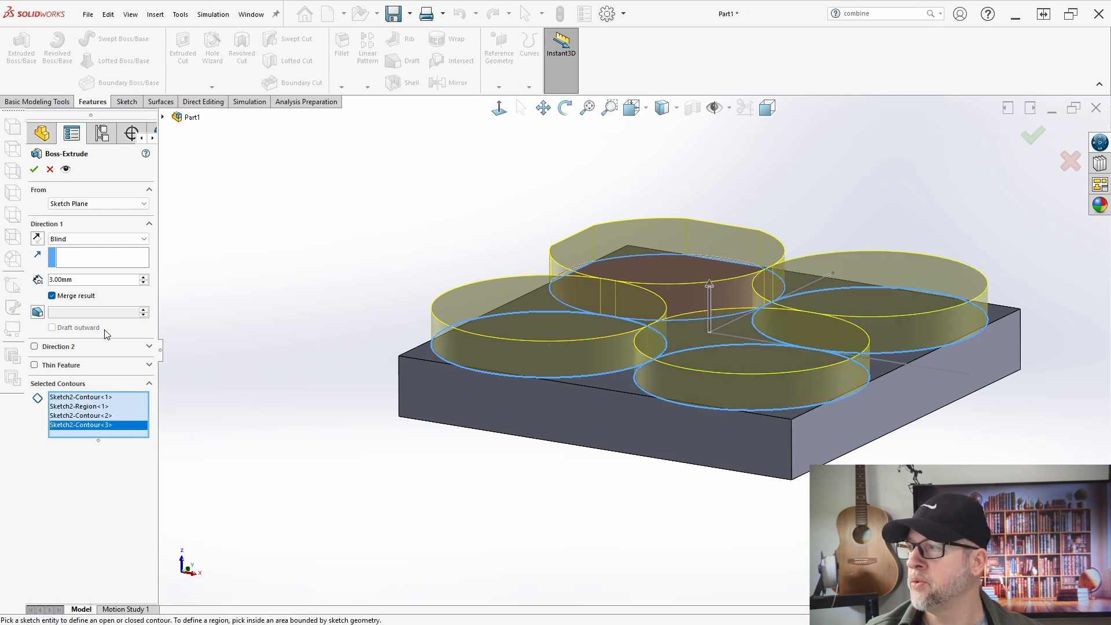
pyautogui.click(37, 239)
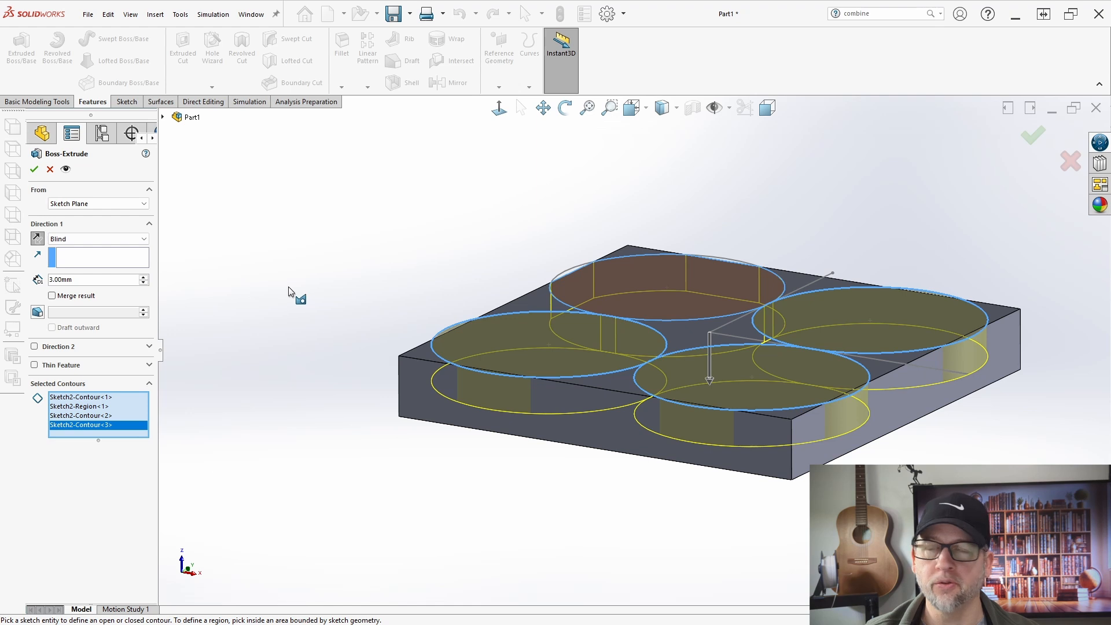
pyautogui.click(34, 169)
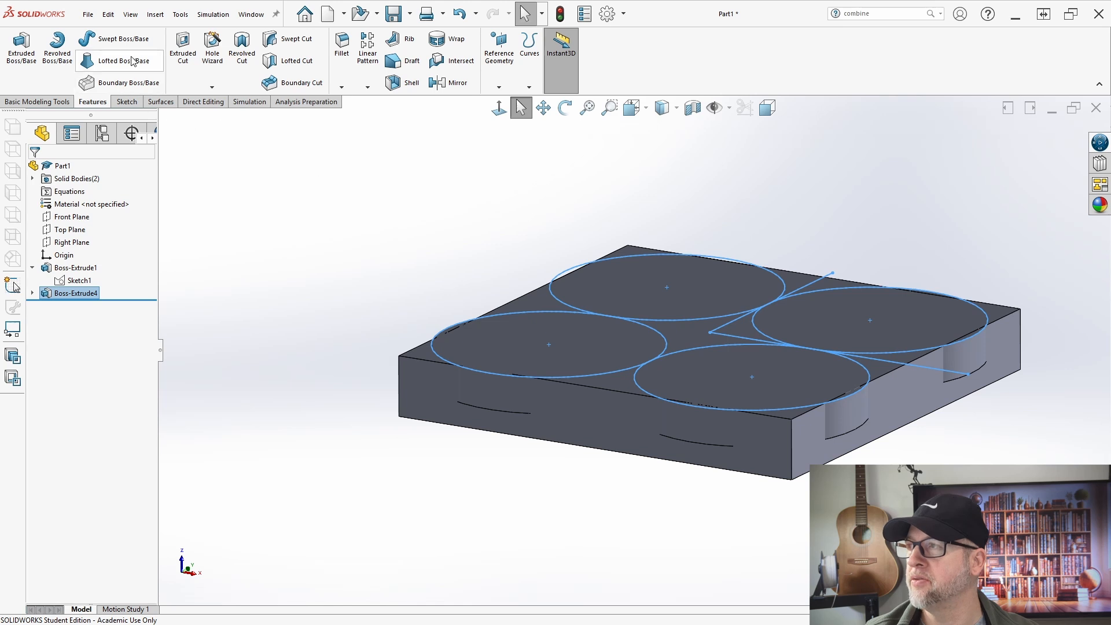
# Combine the bodies with the Subtract operation, using the plate as main body and removing the four-disc body from it.
pyautogui.click(202, 16)
pyautogui.moveTo(161, 19)
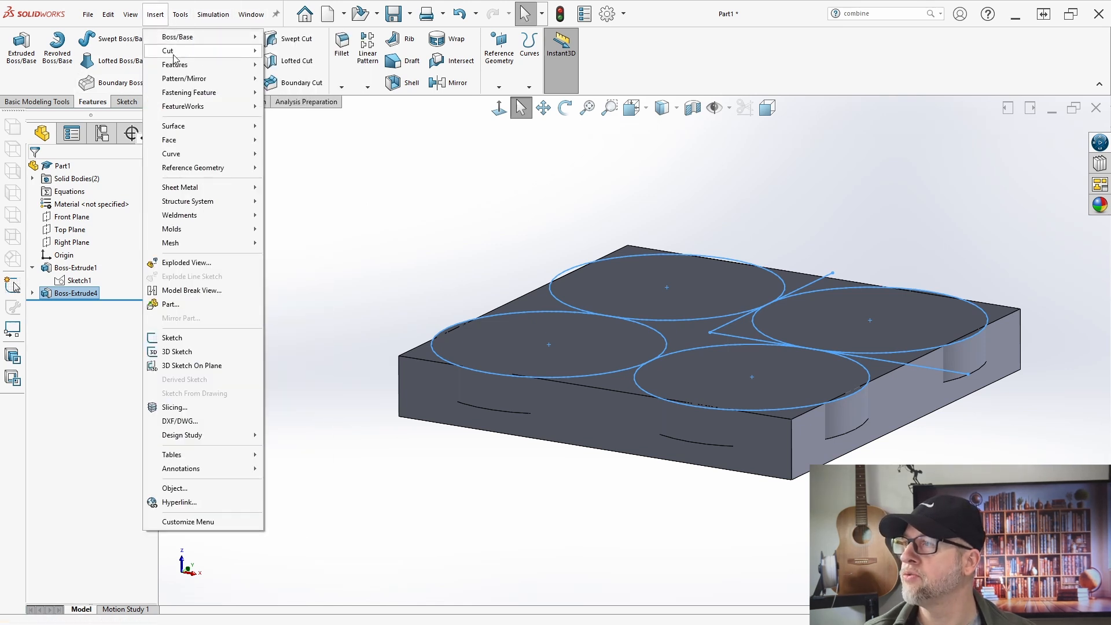
pyautogui.moveTo(185, 65)
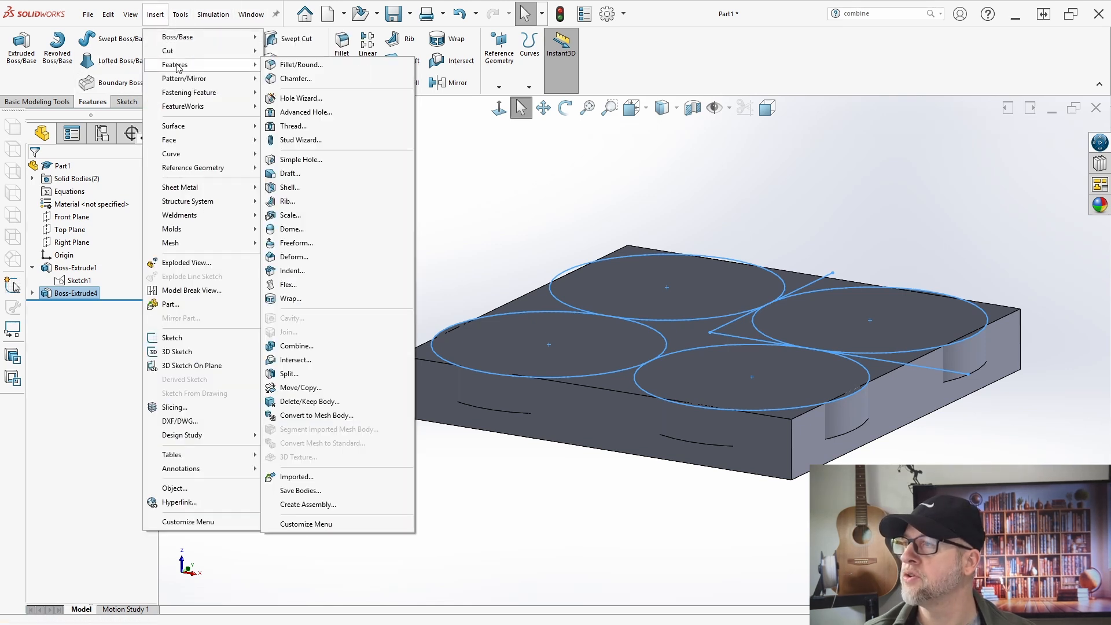
pyautogui.click(308, 346)
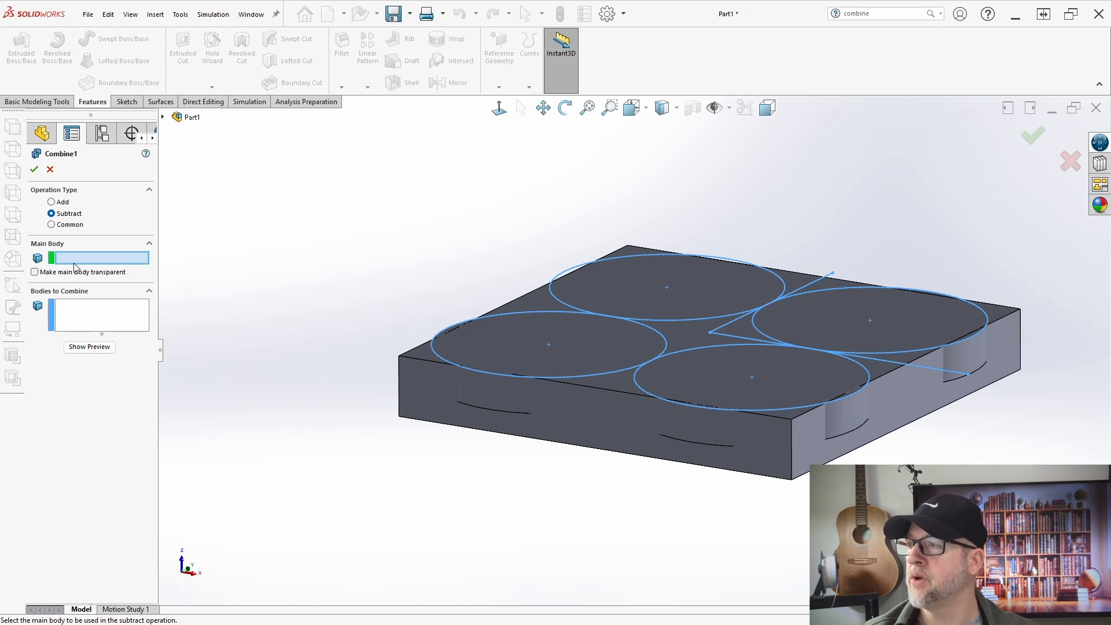
pyautogui.click(433, 411)
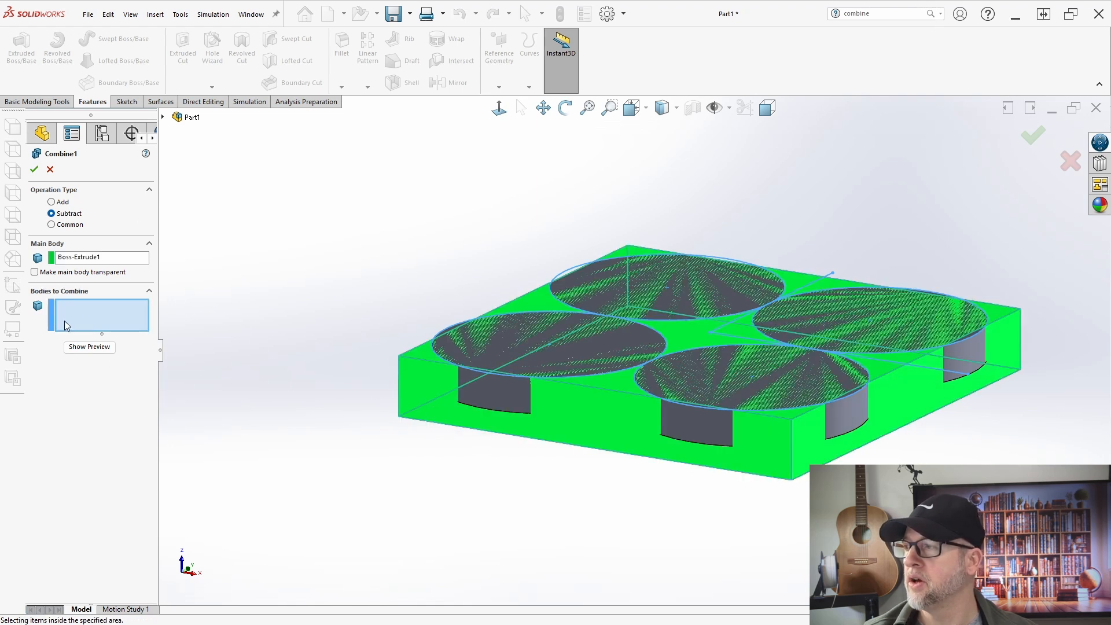
pyautogui.click(494, 398)
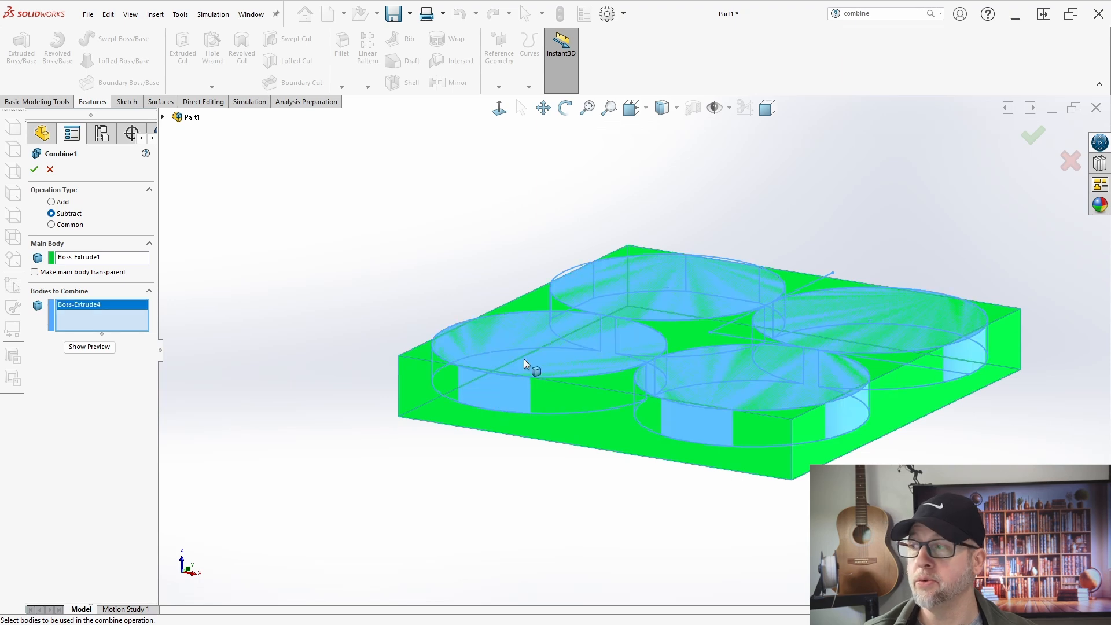
pyautogui.click(34, 169)
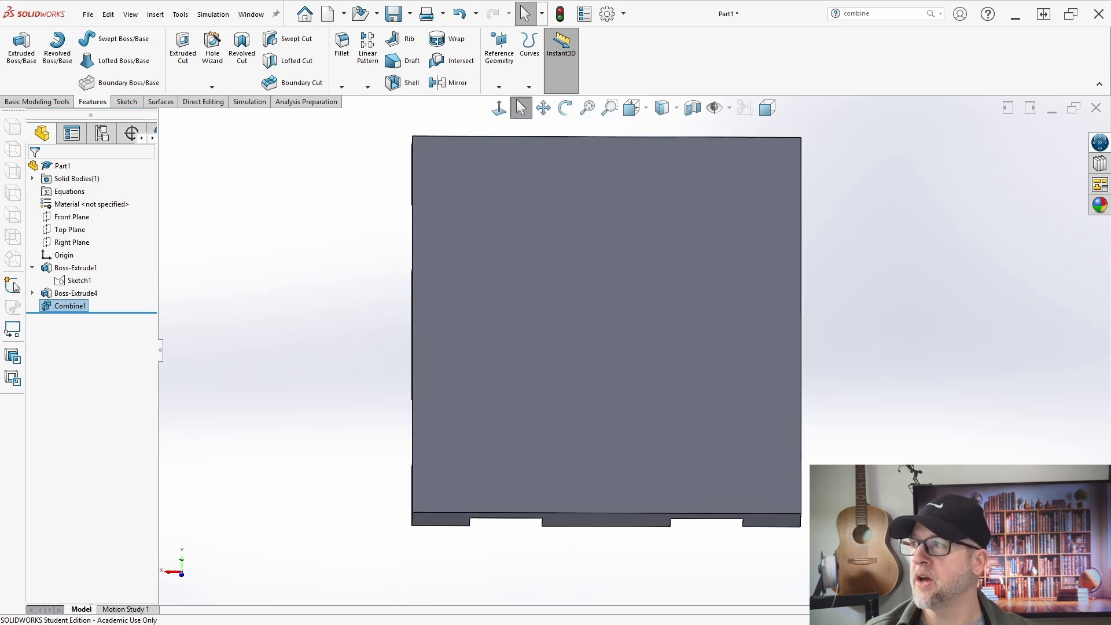
# Sketch a six-sided polygon centred on the origin, inscribed circle about 3.1 mm across, on the plate's flat face opposite the circular pockets.
pyautogui.click(41, 103)
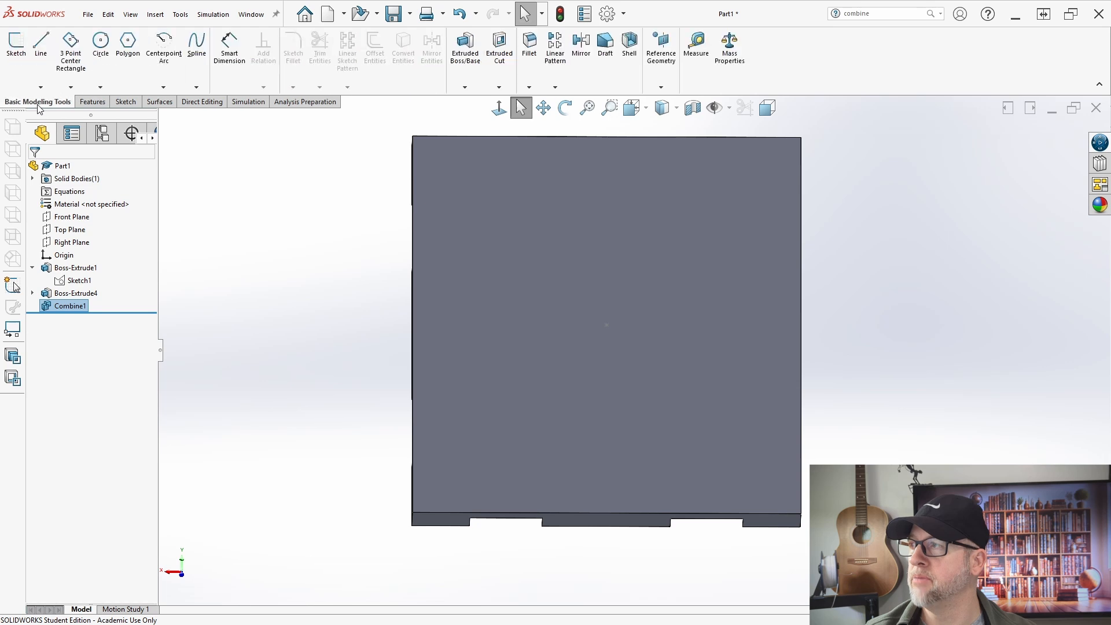
pyautogui.click(36, 56)
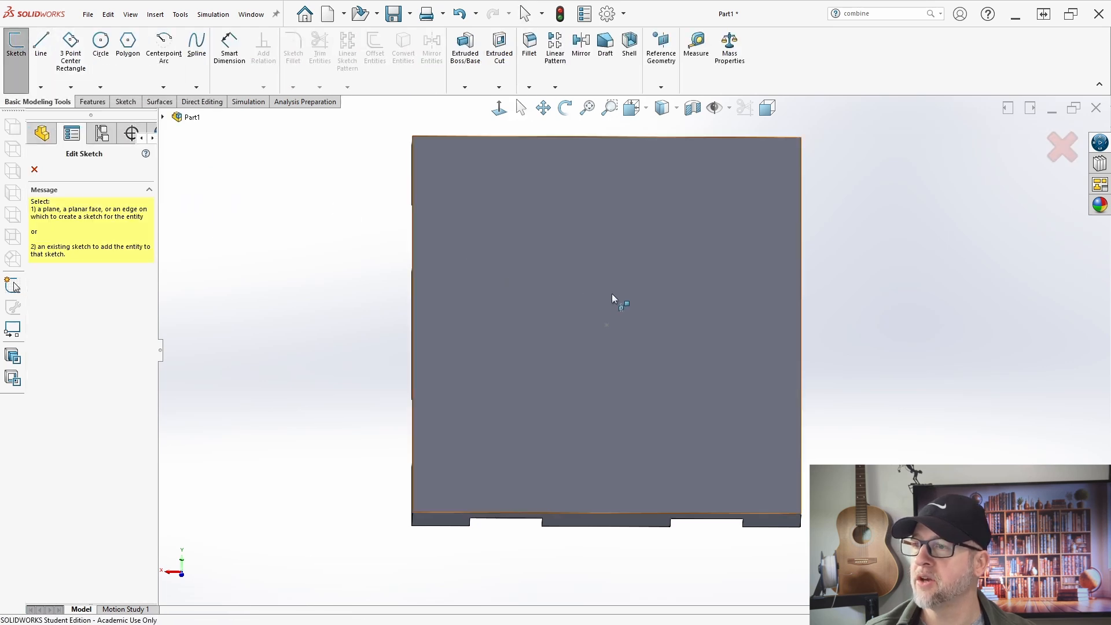
pyautogui.click(591, 301)
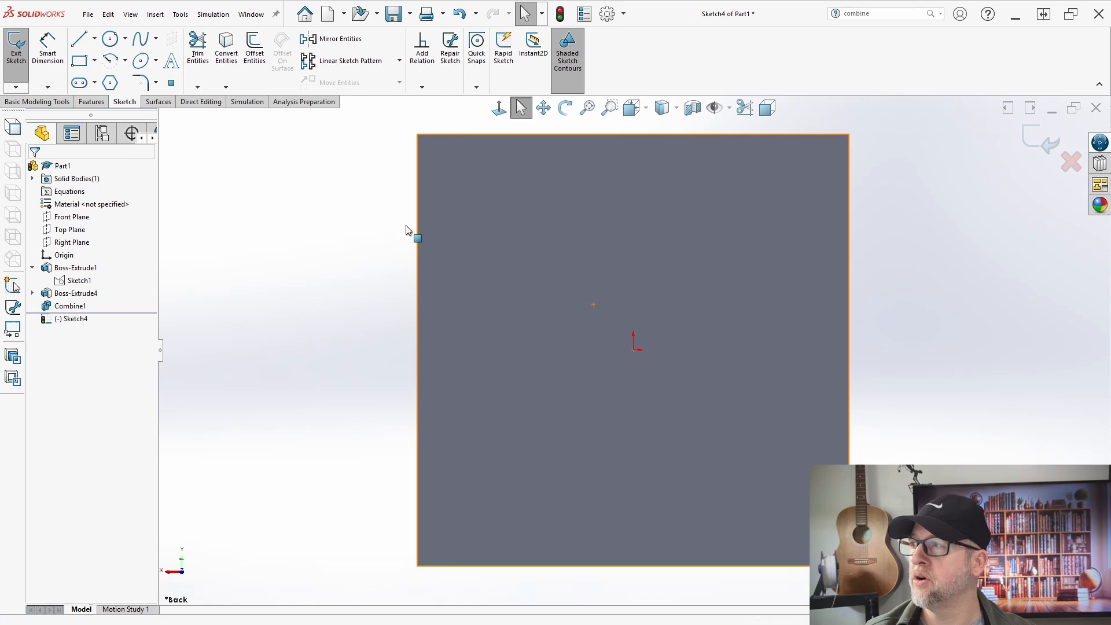
pyautogui.click(110, 82)
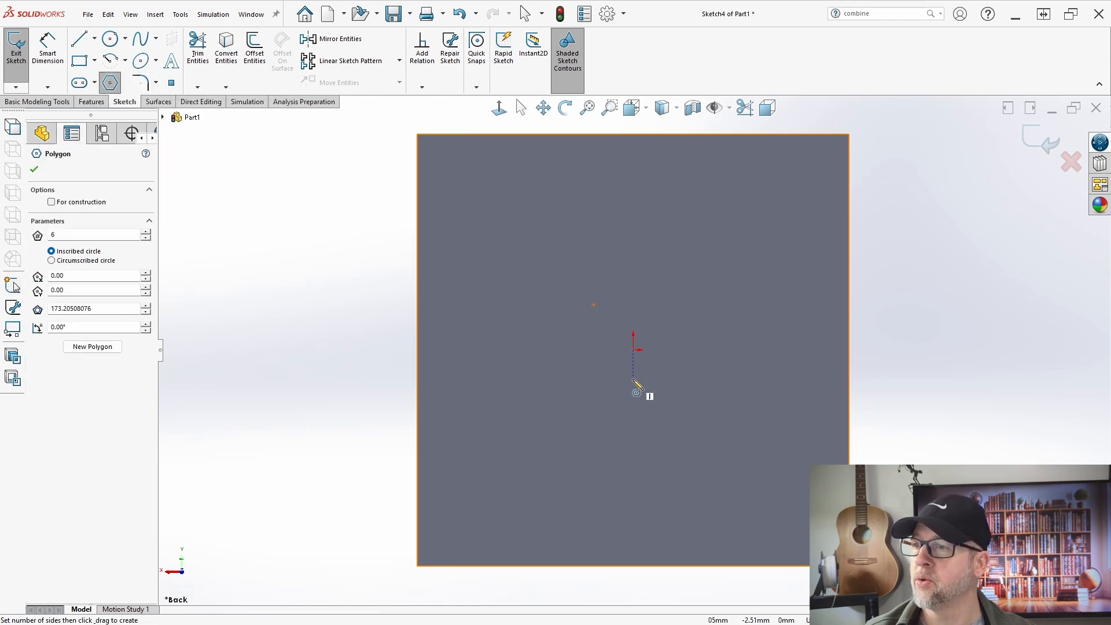
pyautogui.click(633, 347)
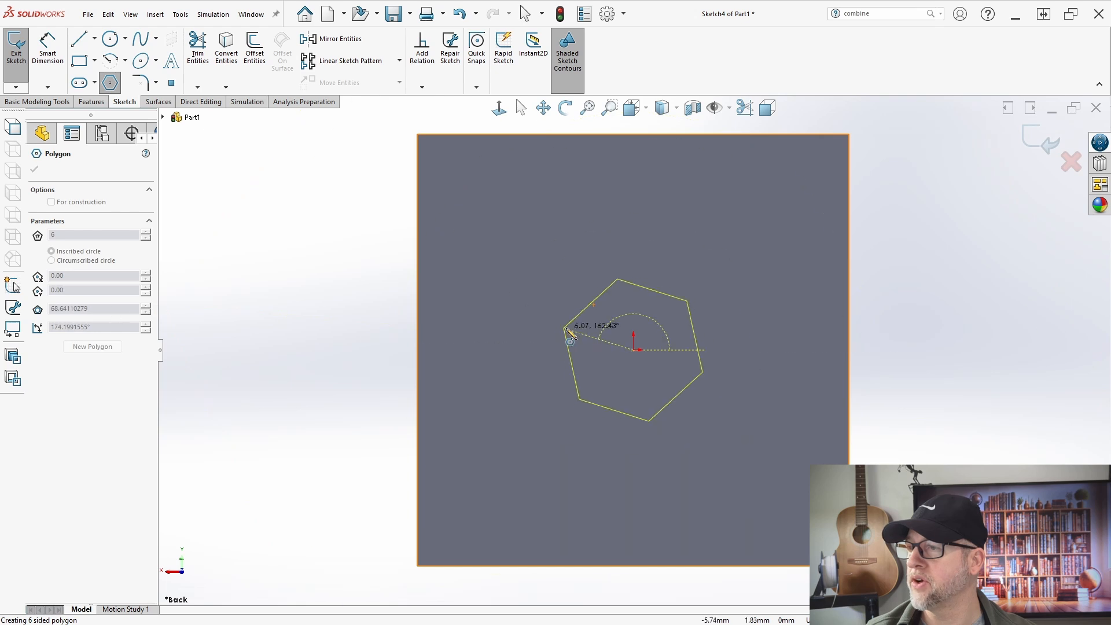
pyautogui.click(615, 351)
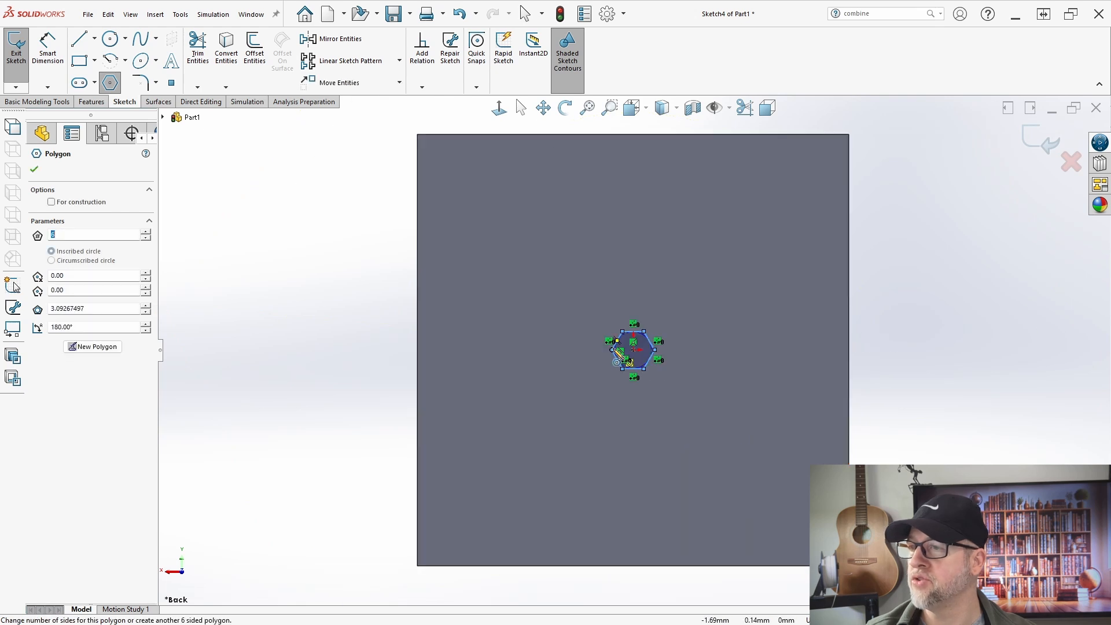
# Set the hexagon's inscribed circle diameter to 6 mm and close the sketch.
pyautogui.doubleClick(95, 311)
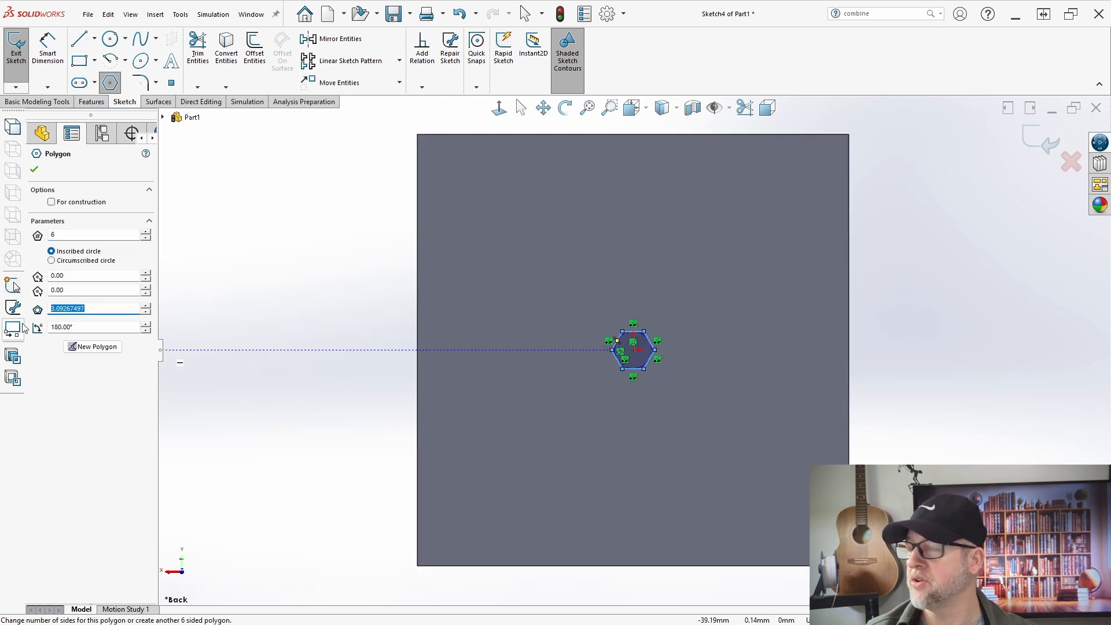
pyautogui.write('6')
pyautogui.press('Return')
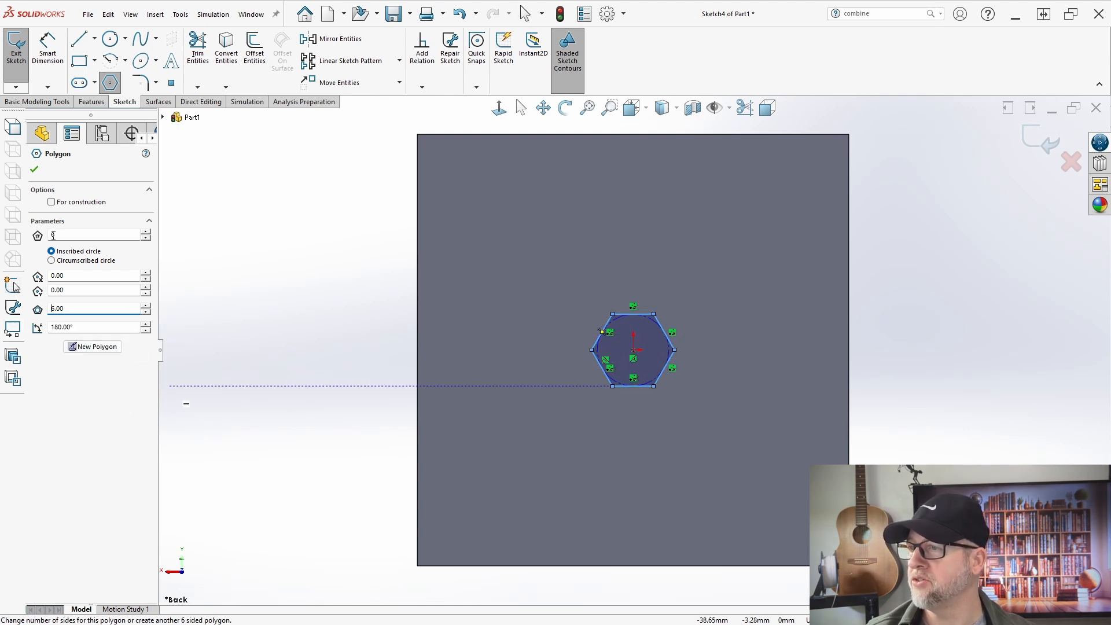
pyautogui.click(34, 169)
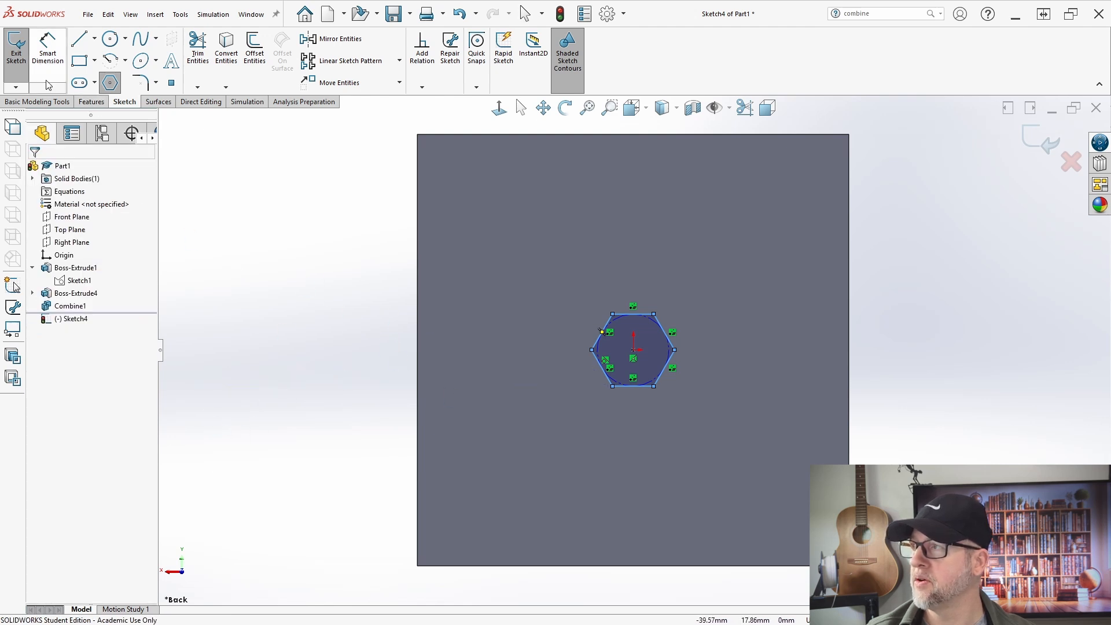
pyautogui.click(16, 49)
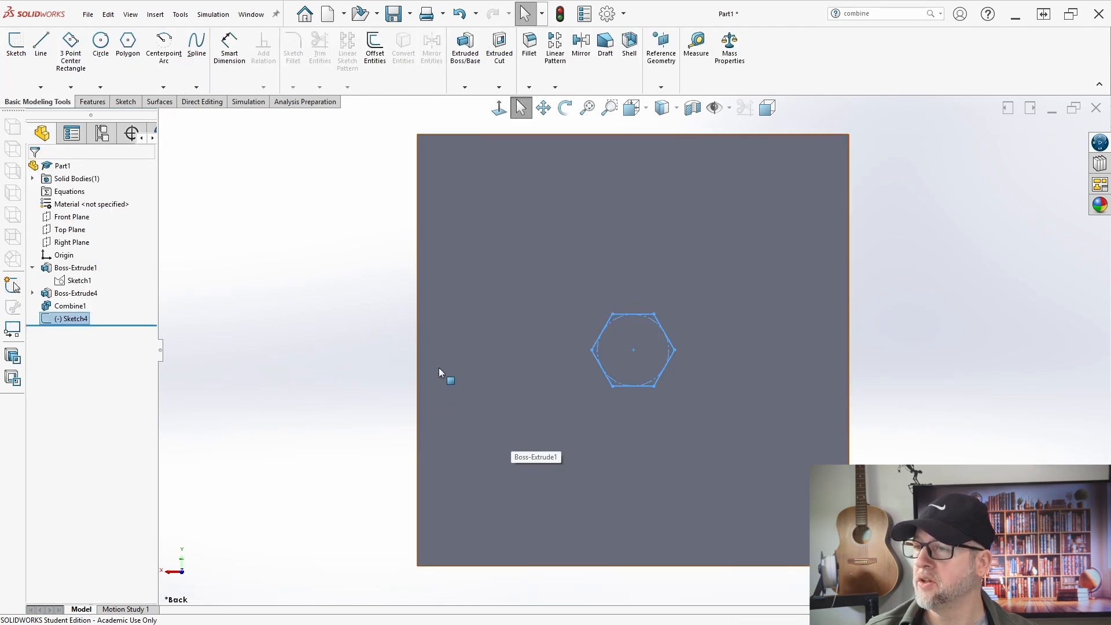
pyautogui.hotkey('ctrl', '7')
pyautogui.moveTo(433, 371)
pyautogui.mouseDown(button='middle')
pyautogui.moveTo(667, 374)
pyautogui.moveTo(685, 361)
pyautogui.moveTo(288, 359)
pyautogui.moveTo(662, 363)
pyautogui.moveTo(498, 369)
pyautogui.mouseUp(button='middle')
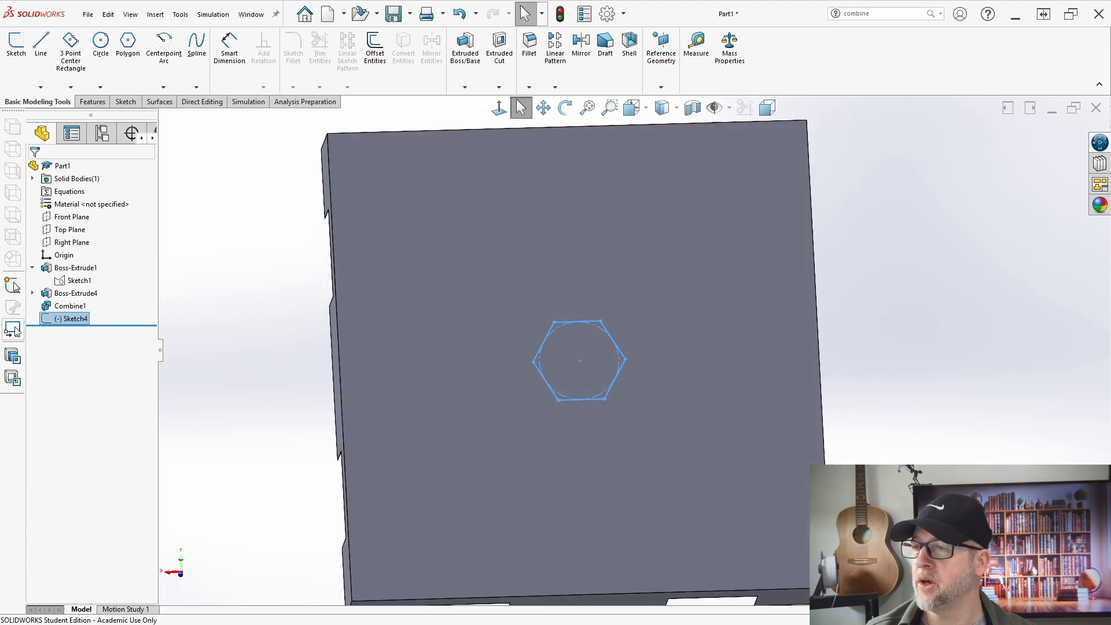
pyautogui.rightClick(60, 321)
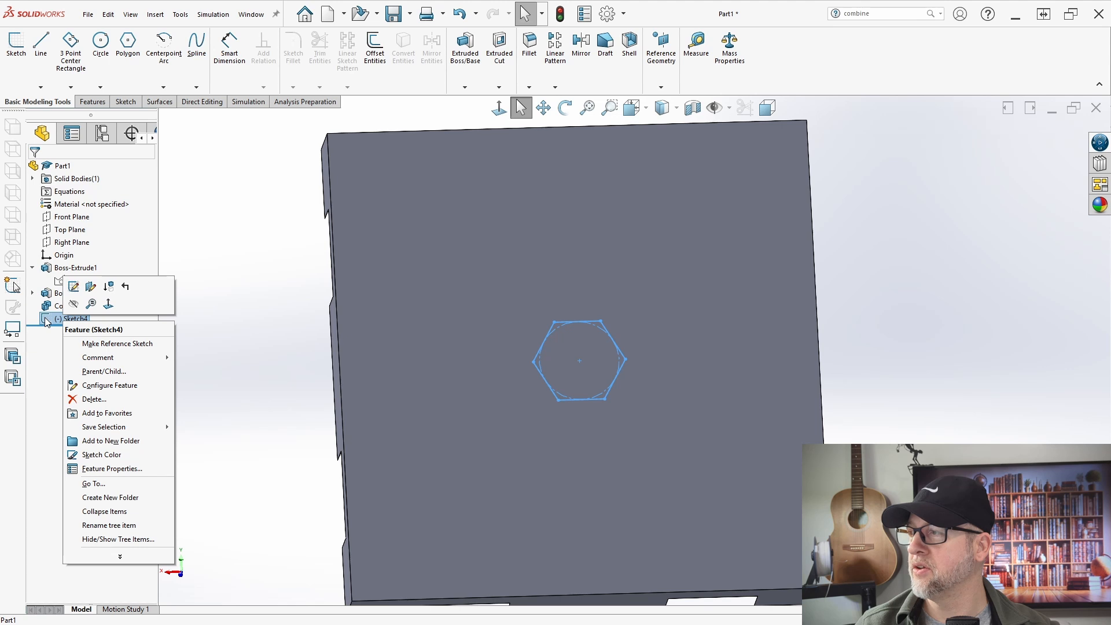
pyautogui.click(73, 286)
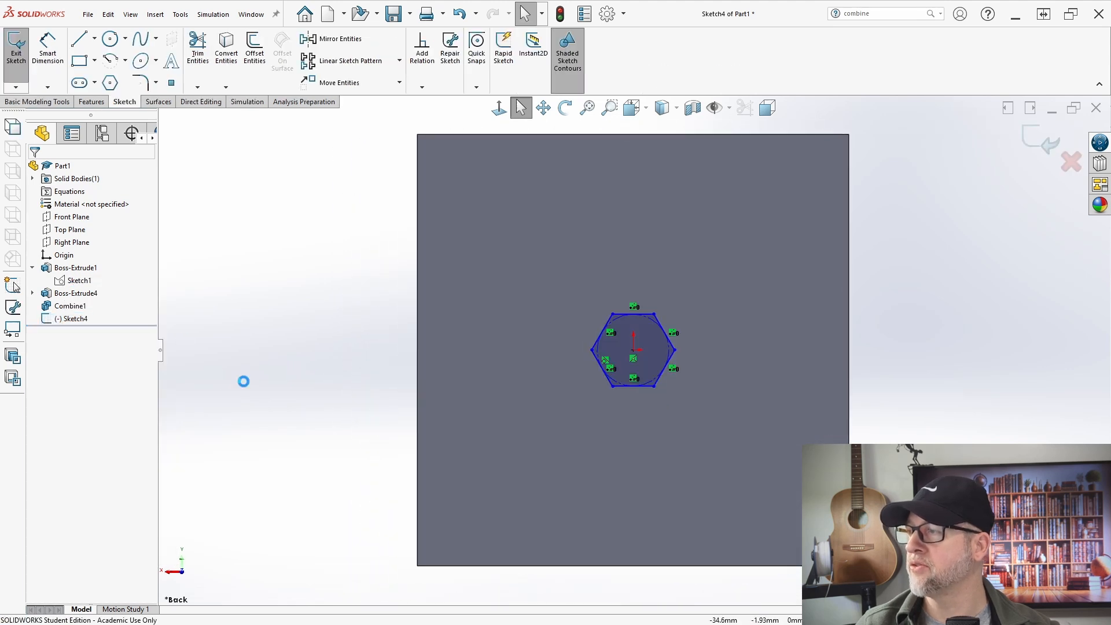
pyautogui.click(72, 319)
pyautogui.rightClick(74, 321)
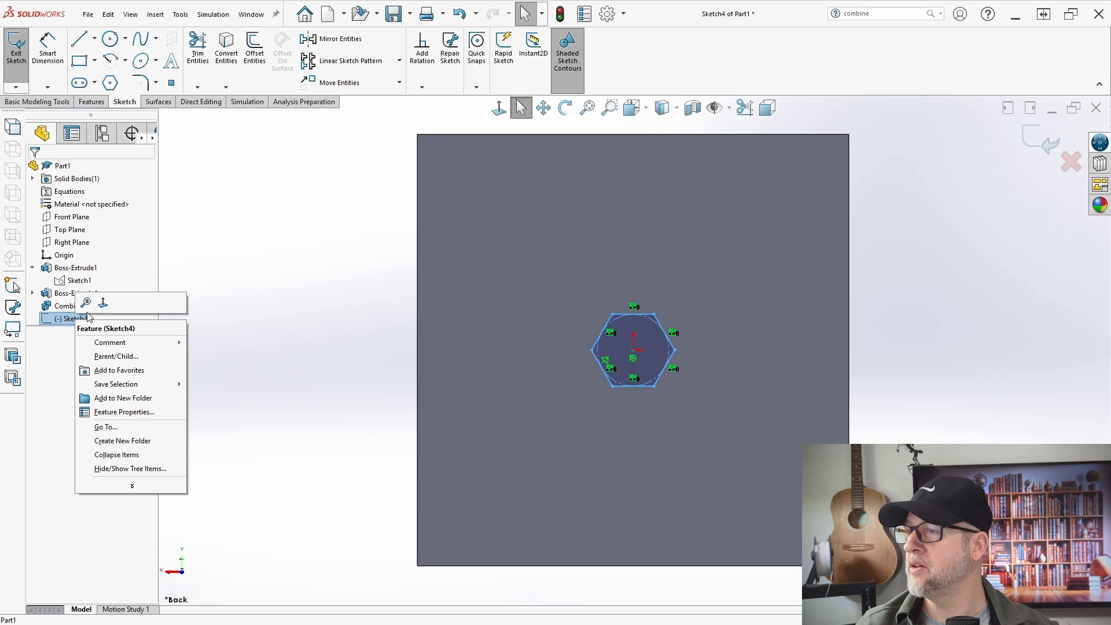
pyautogui.click(215, 297)
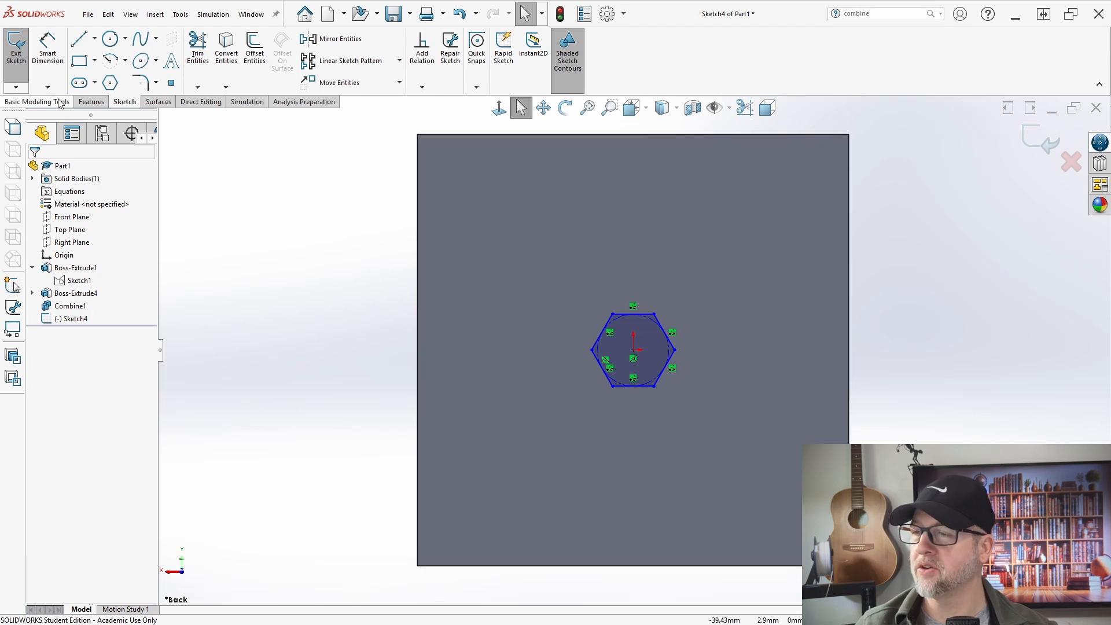
pyautogui.click(16, 49)
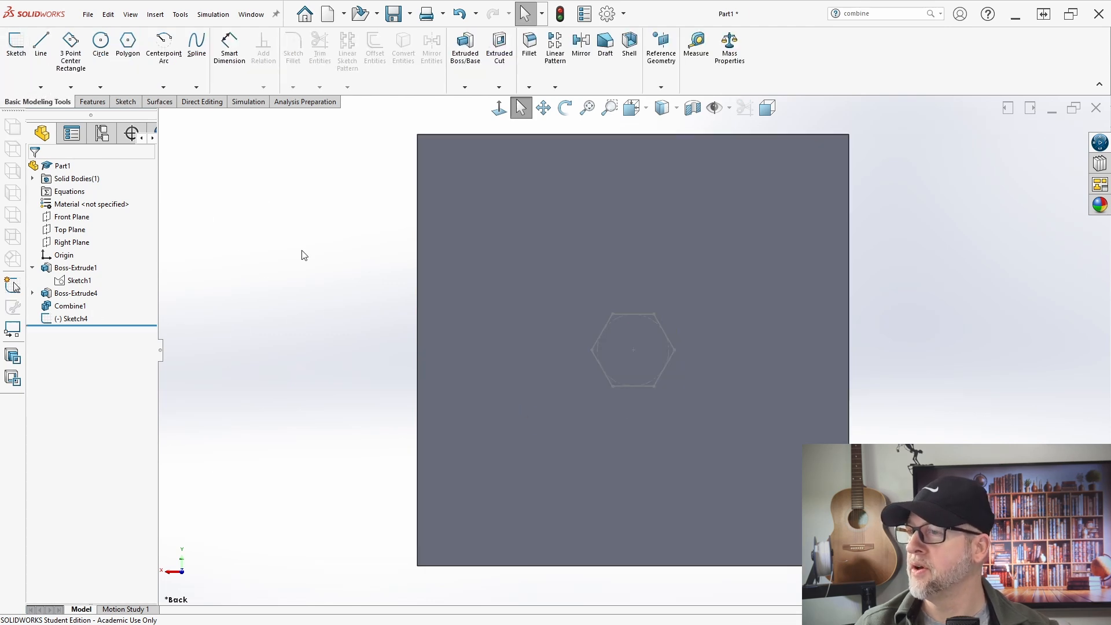
# Cut the hexagon contour into the plate as a blind Extruded Cut 3 mm deep.
pyautogui.click(93, 101)
pyautogui.click(22, 49)
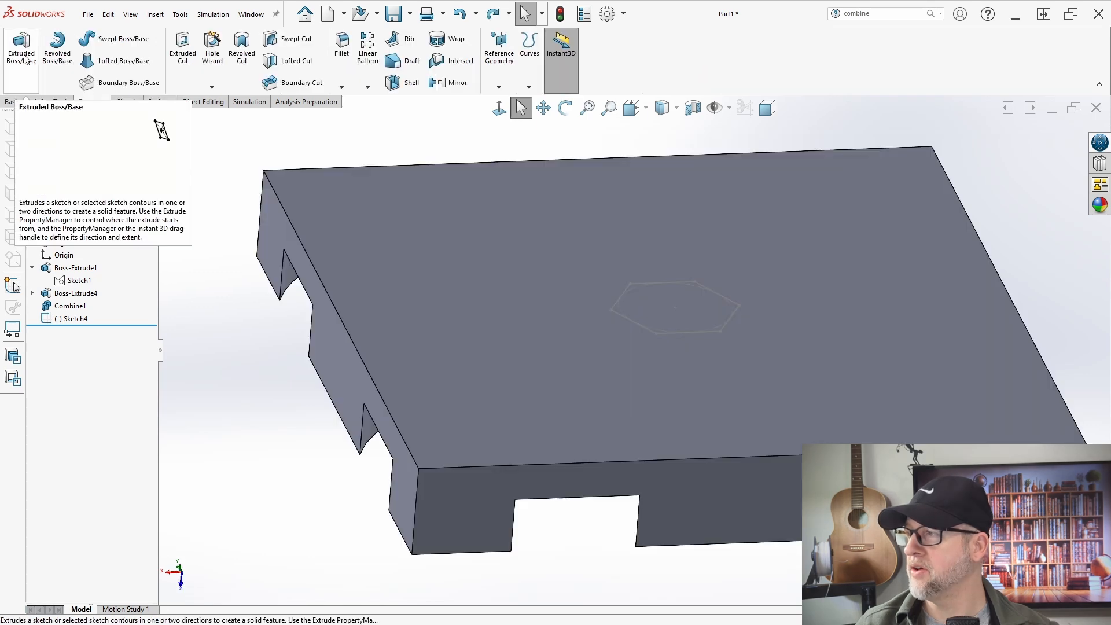
pyautogui.click(183, 52)
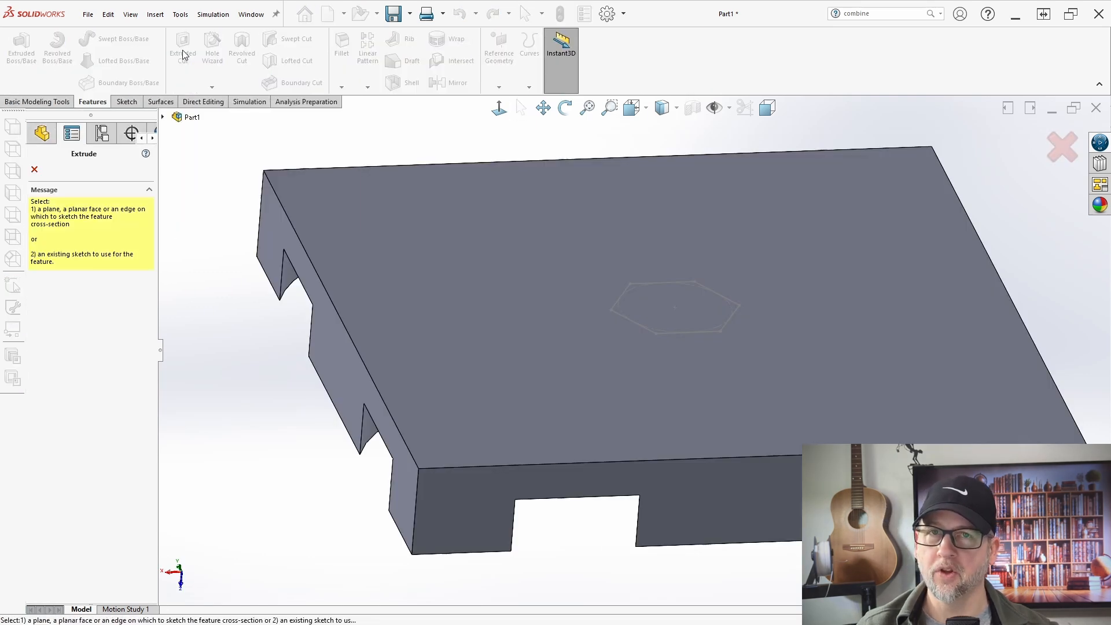
pyautogui.click(638, 327)
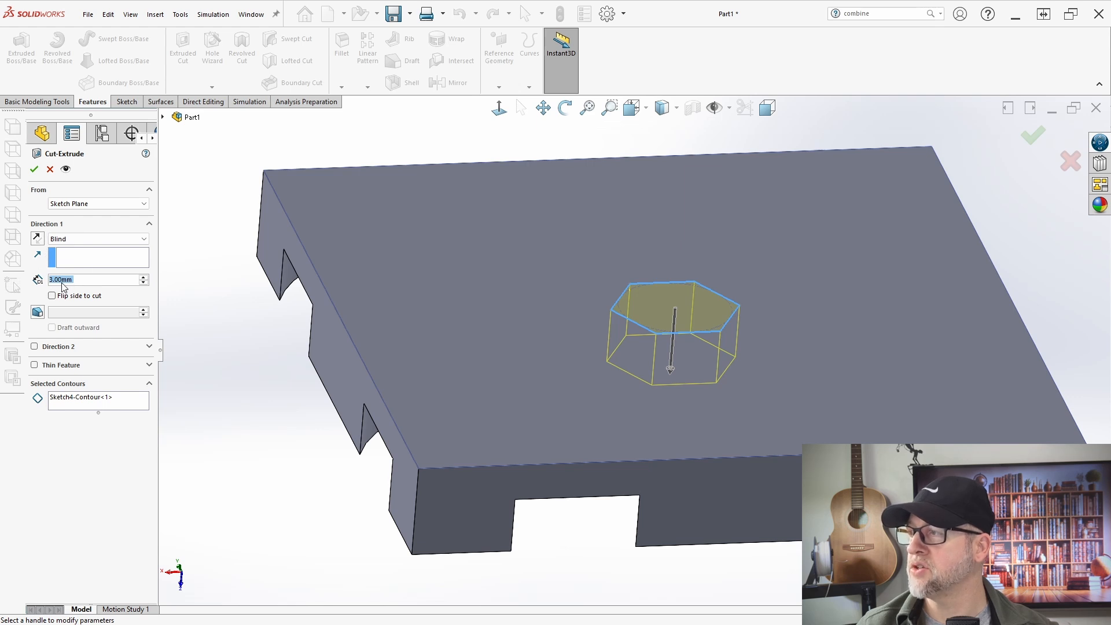
pyautogui.click(34, 169)
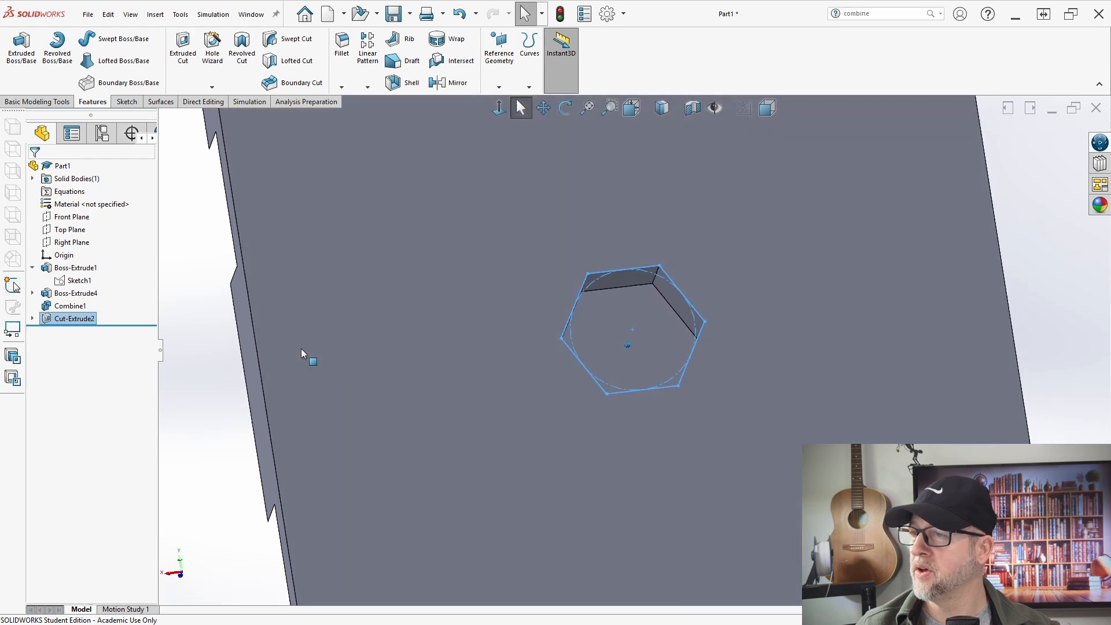
pyautogui.moveTo(616, 335); pyautogui.dragTo(620, 336, button='middle')
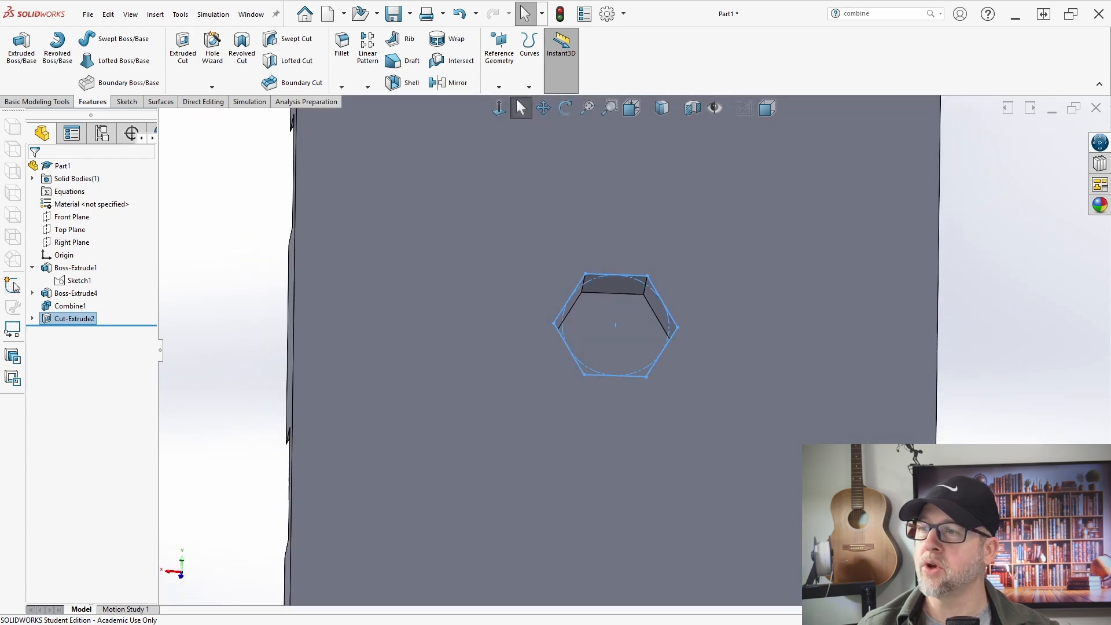
# Sketch a circle of 1.75 mm radius centred on the origin on the floor of the hexagonal pocket, and close the sketch.
pyautogui.click(42, 102)
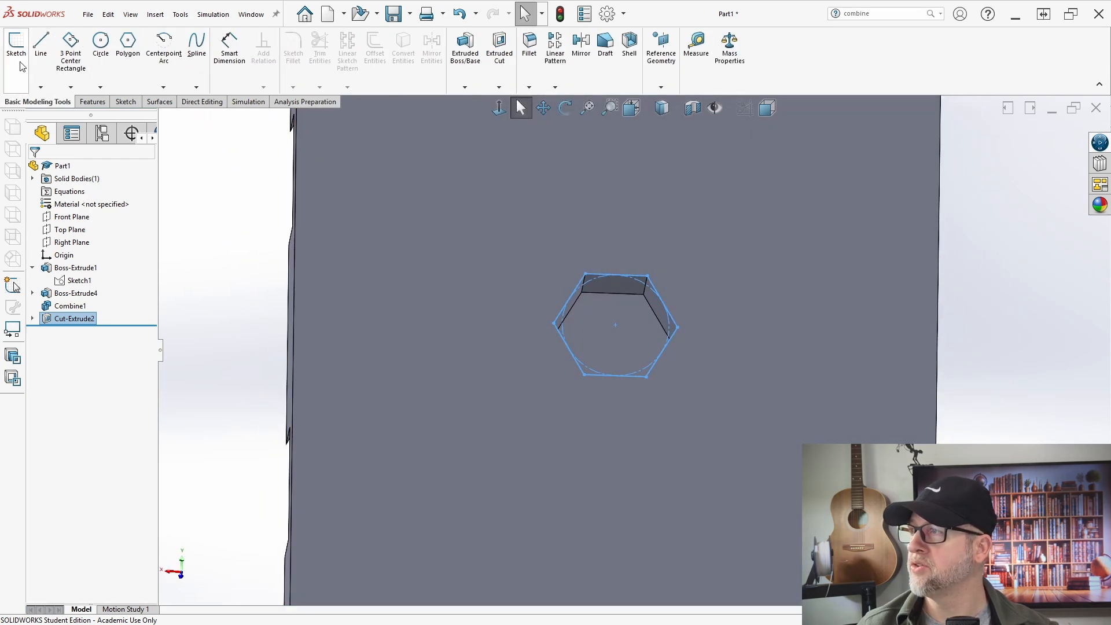
pyautogui.click(15, 53)
pyautogui.click(595, 310)
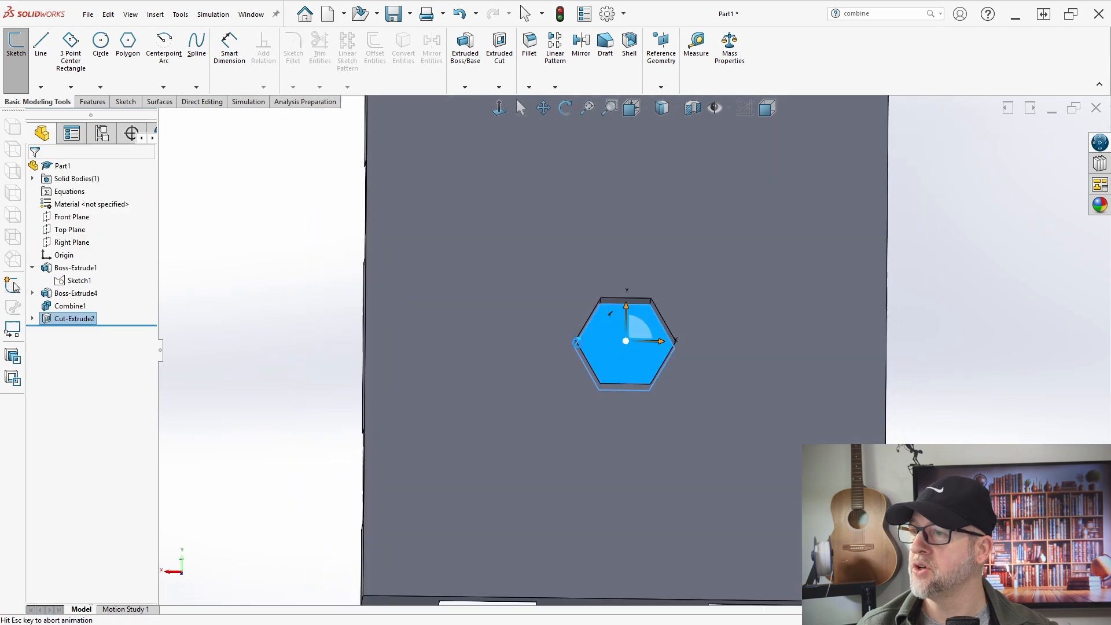
pyautogui.click(110, 39)
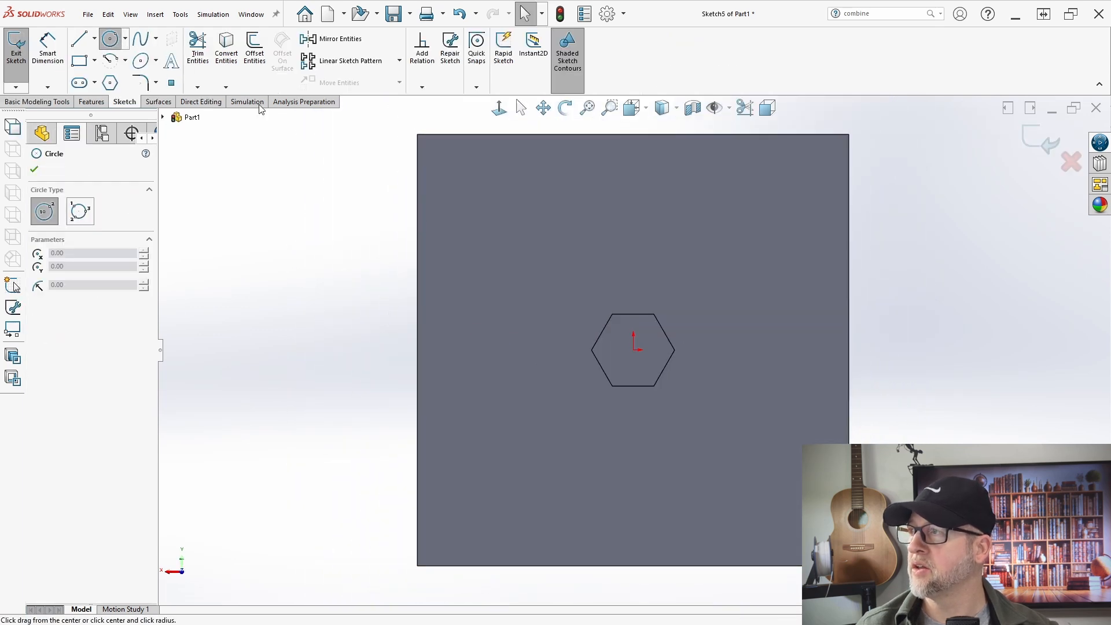
pyautogui.scroll(-5, 684, 391)
pyautogui.click(480, 279)
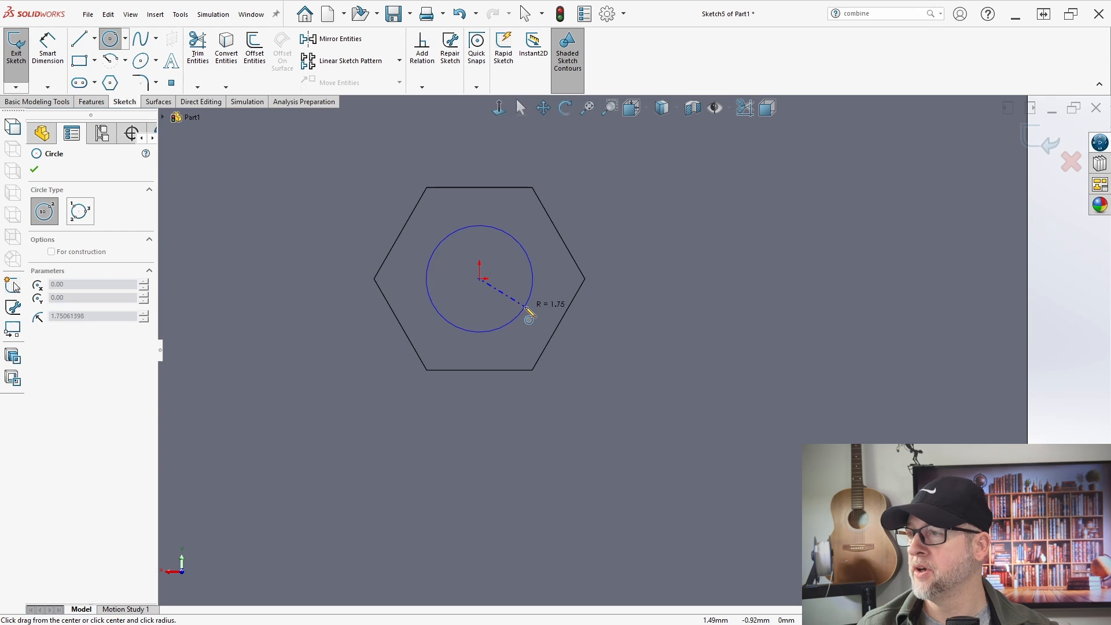
pyautogui.click(526, 309)
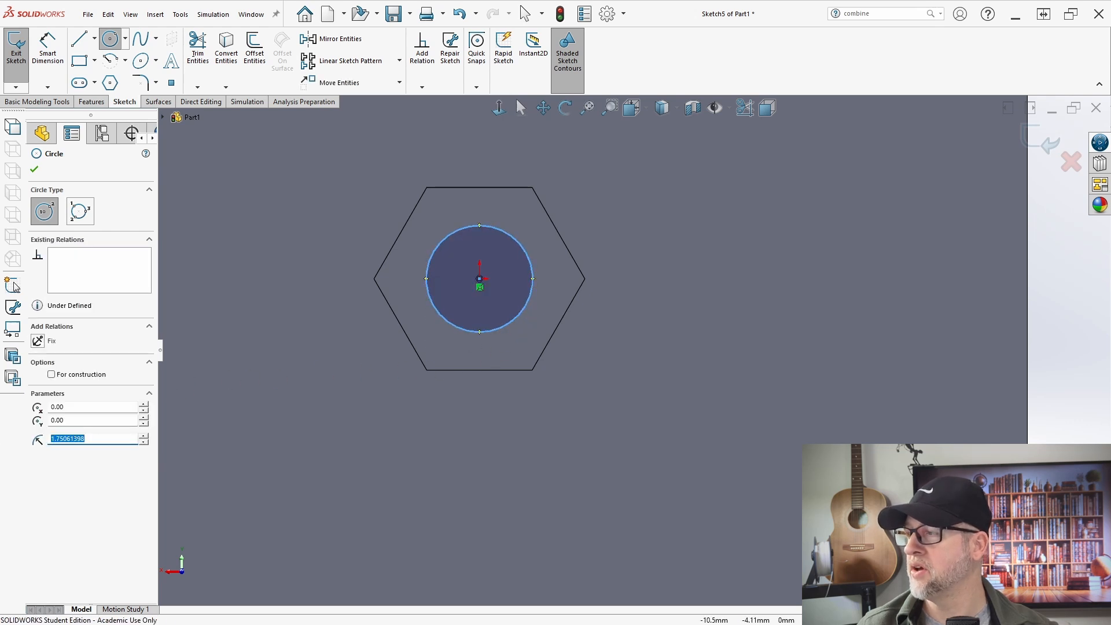
pyautogui.write('1.75')
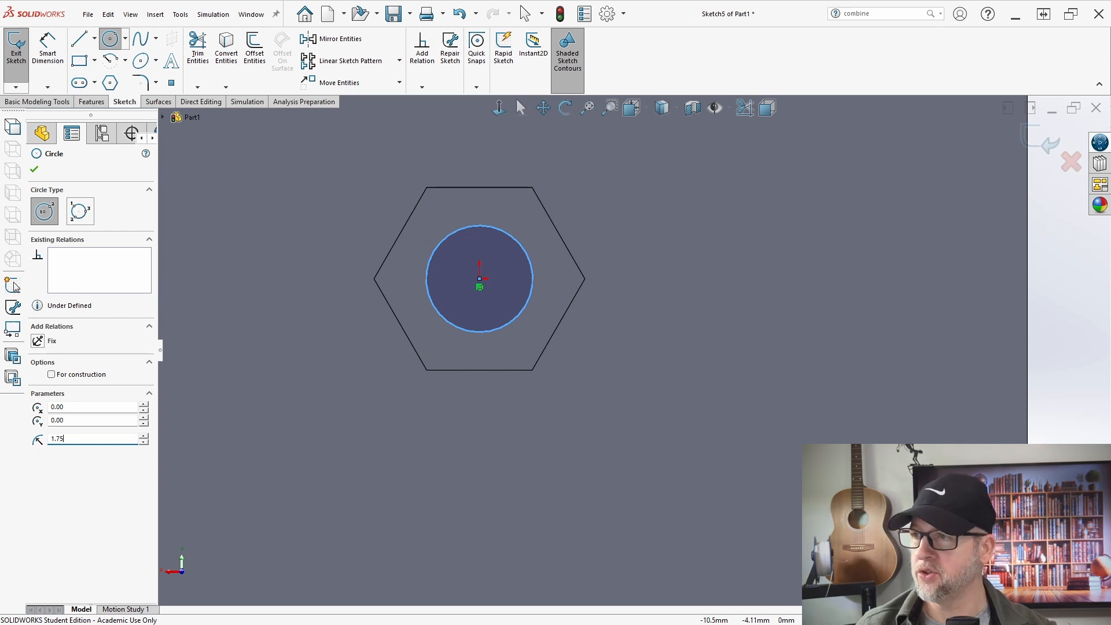
pyautogui.click(34, 169)
pyautogui.moveTo(364, 353)
pyautogui.mouseDown(button='middle')
pyautogui.moveTo(488, 379)
pyautogui.moveTo(508, 408)
pyautogui.mouseUp(button='middle')
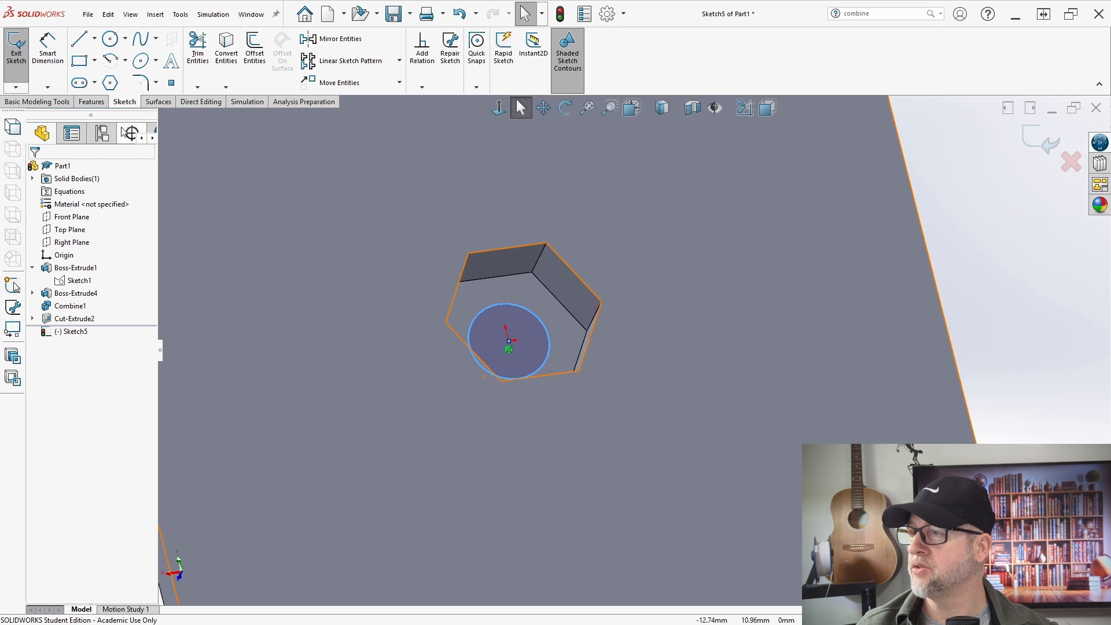
pyautogui.click(16, 46)
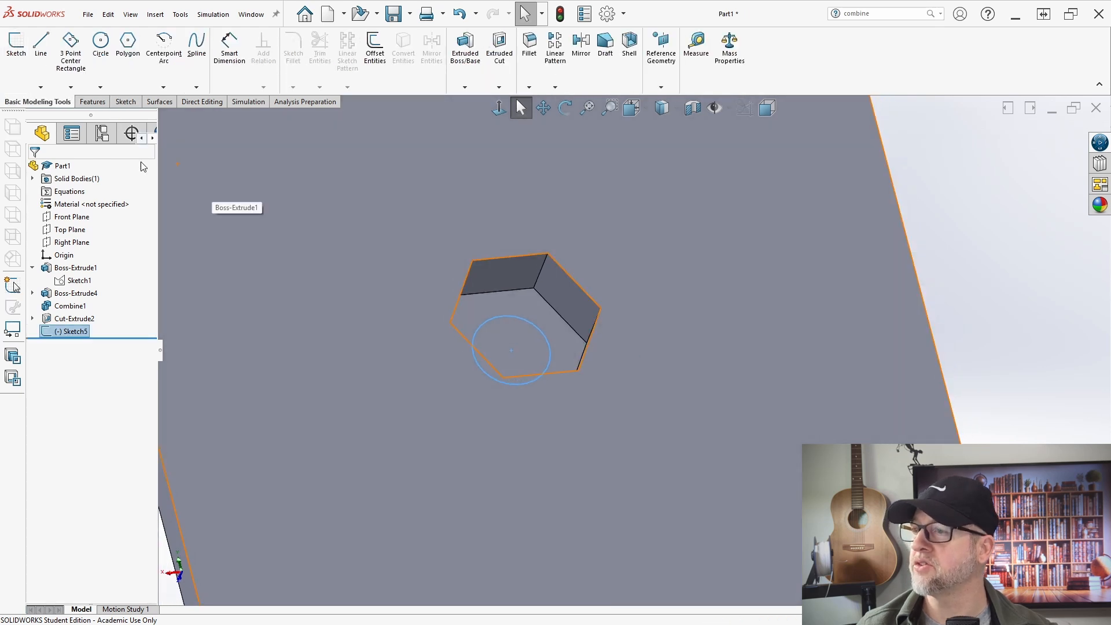
# Cut the 1.75 mm radius circle through the floor of the hexagonal recess as a blind Extruded Cut 6 mm deep.
pyautogui.click(89, 103)
pyautogui.click(182, 58)
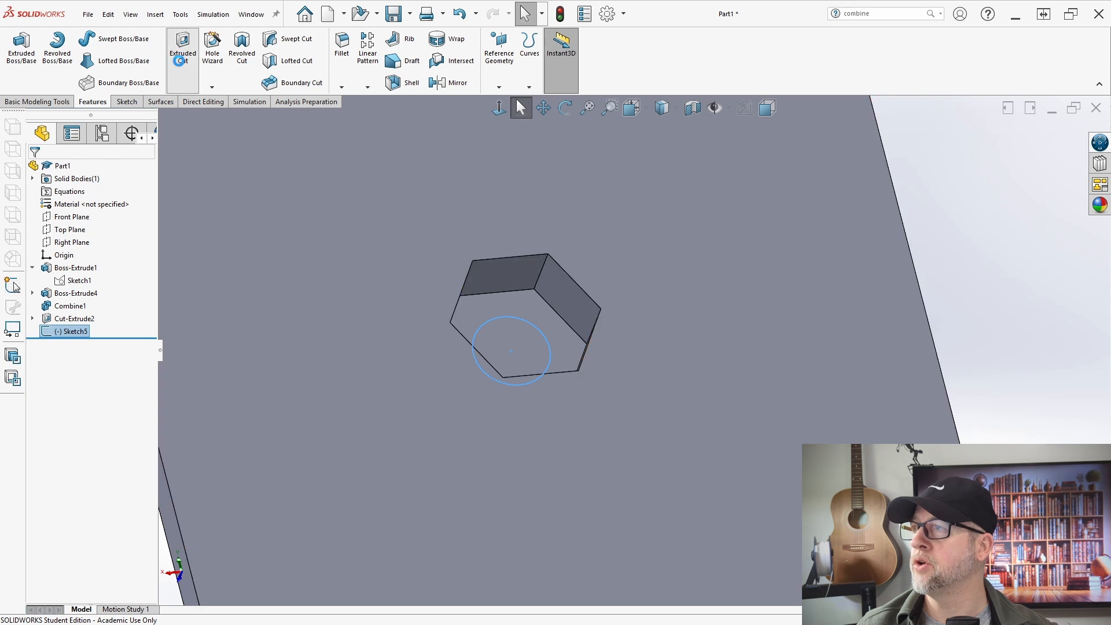
pyautogui.scroll(3, 318, 390)
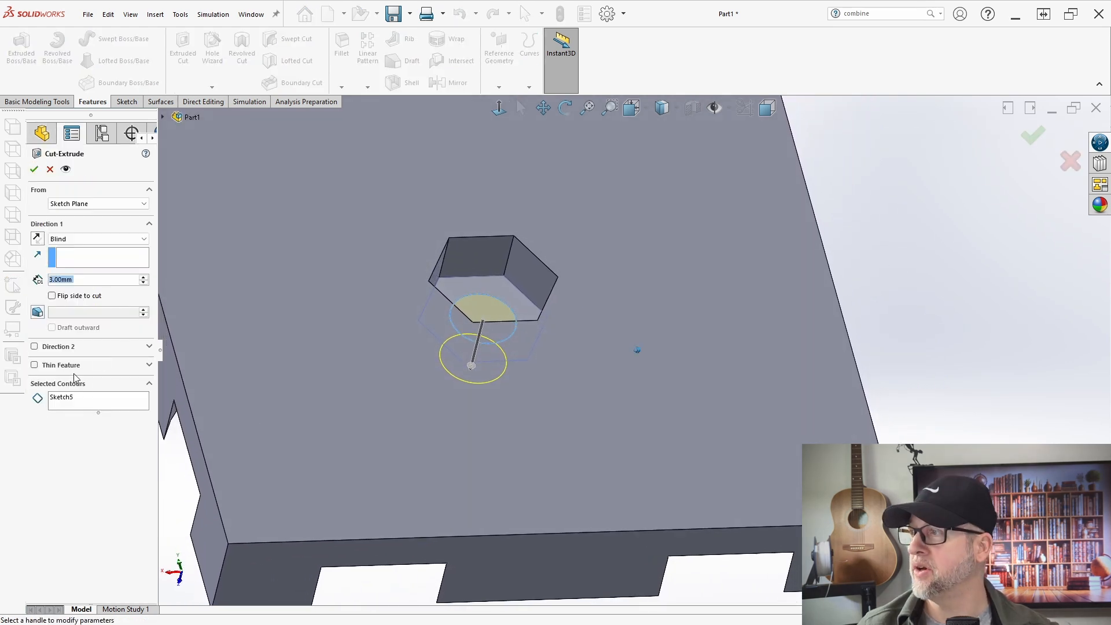
pyautogui.moveTo(347, 463); pyautogui.dragTo(513, 548, button='middle')
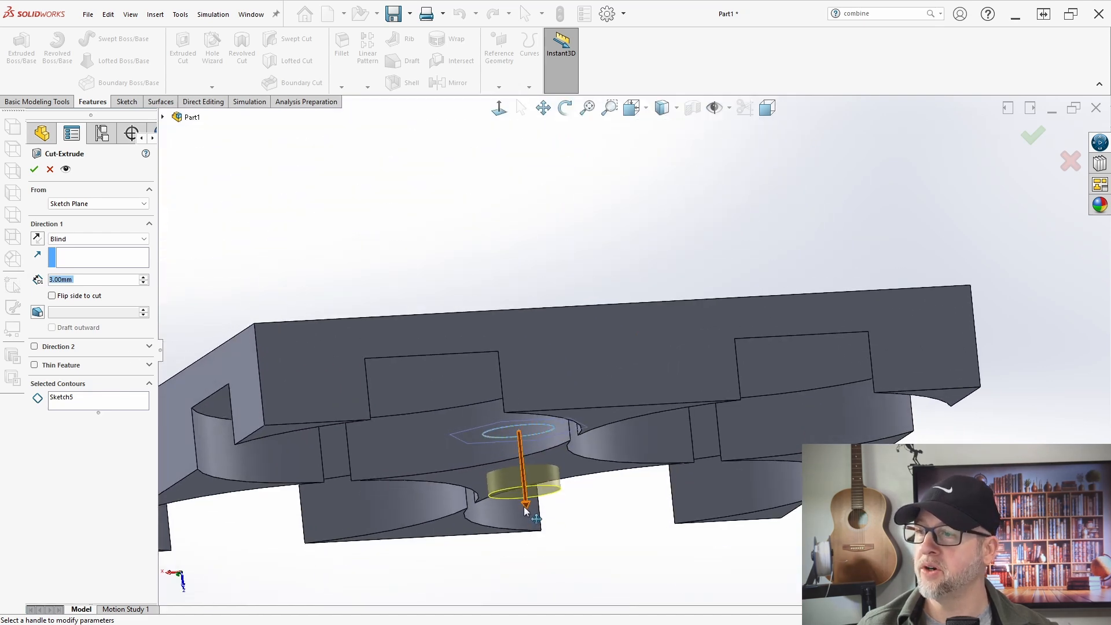
pyautogui.moveTo(523, 506); pyautogui.dragTo(421, 424, button='middle')
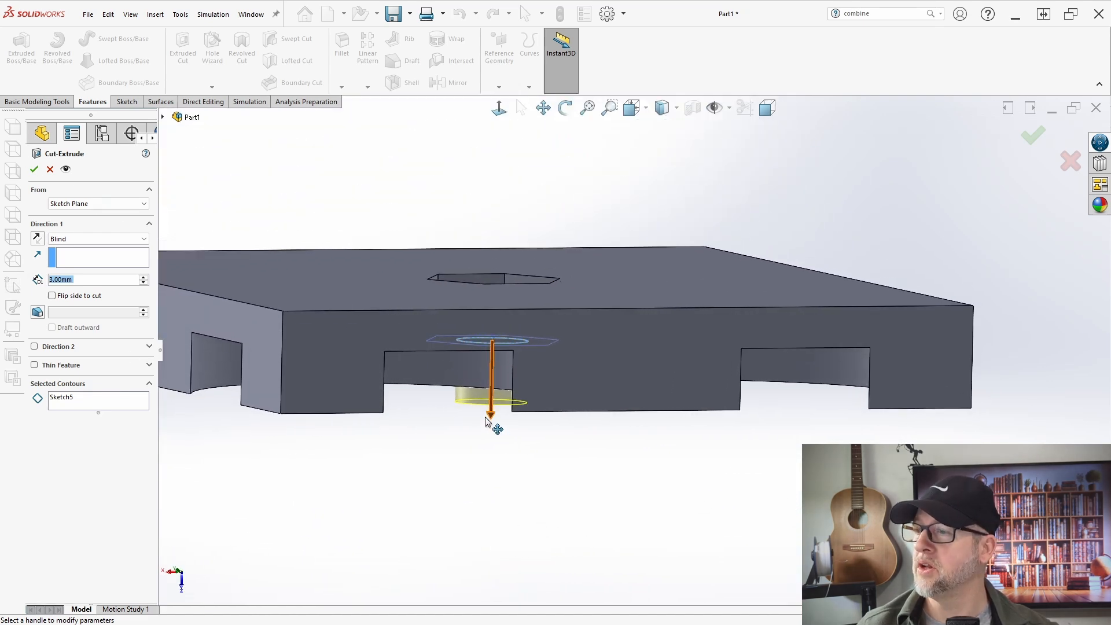
pyautogui.click(488, 419)
pyautogui.click(493, 474)
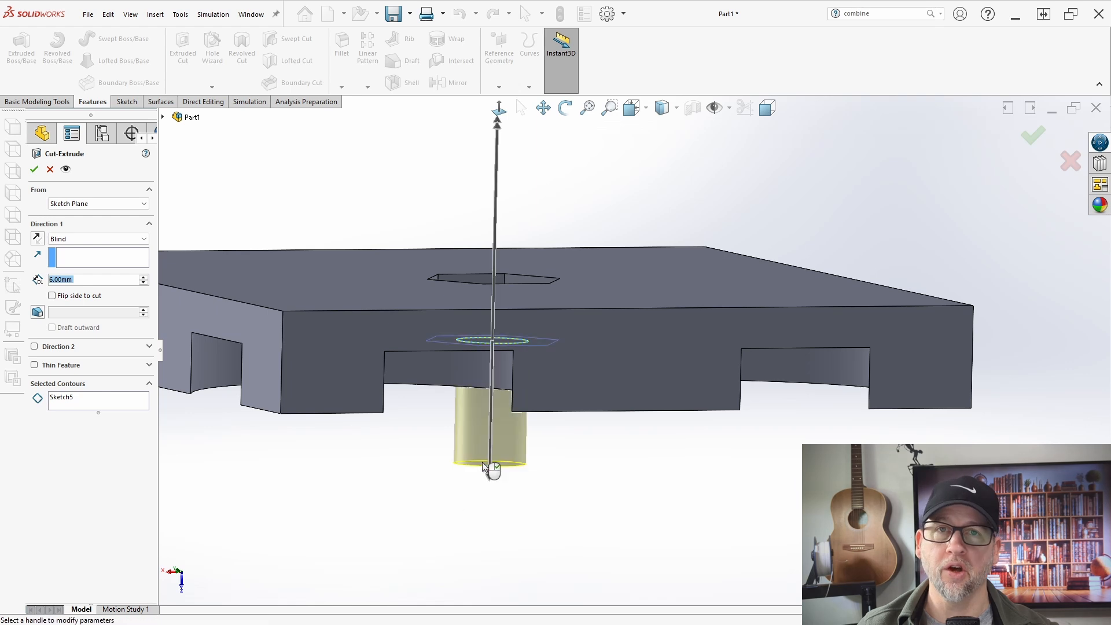
pyautogui.moveTo(403, 375); pyautogui.dragTo(370, 353, button='middle')
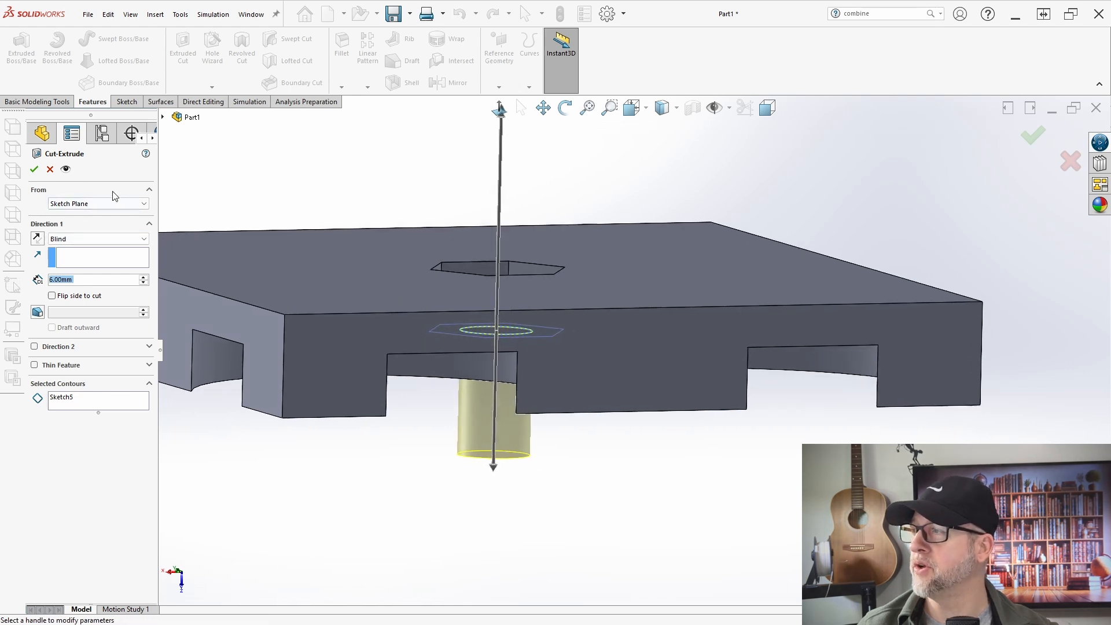
pyautogui.click(34, 169)
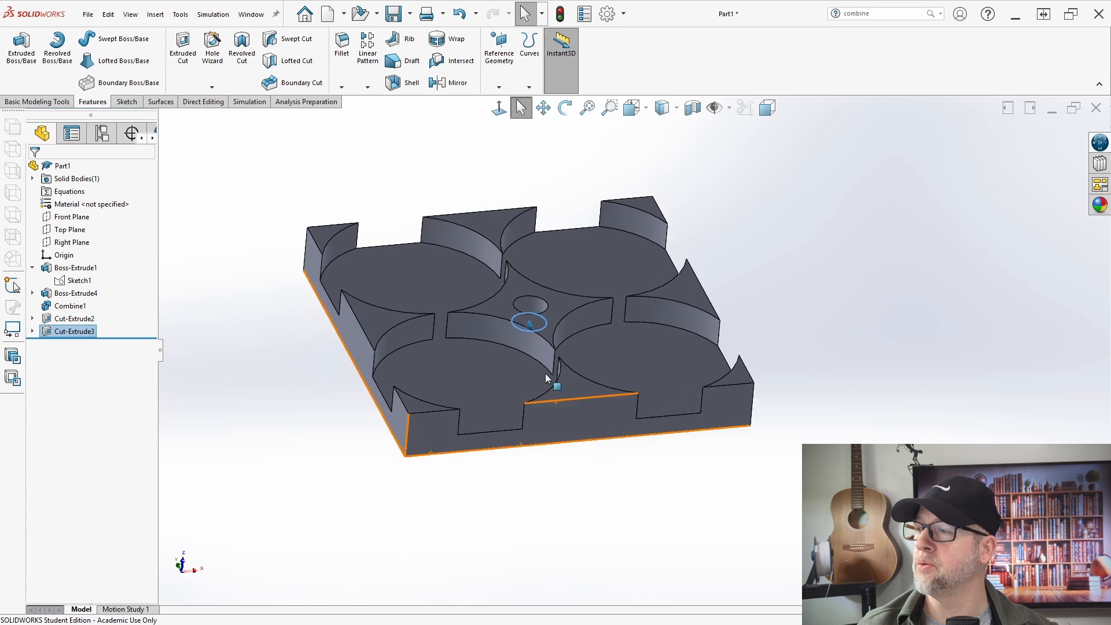
# Fillet the plate's four vertical outer corner edges with a symmetric 5 mm radius.
pyautogui.click(342, 42)
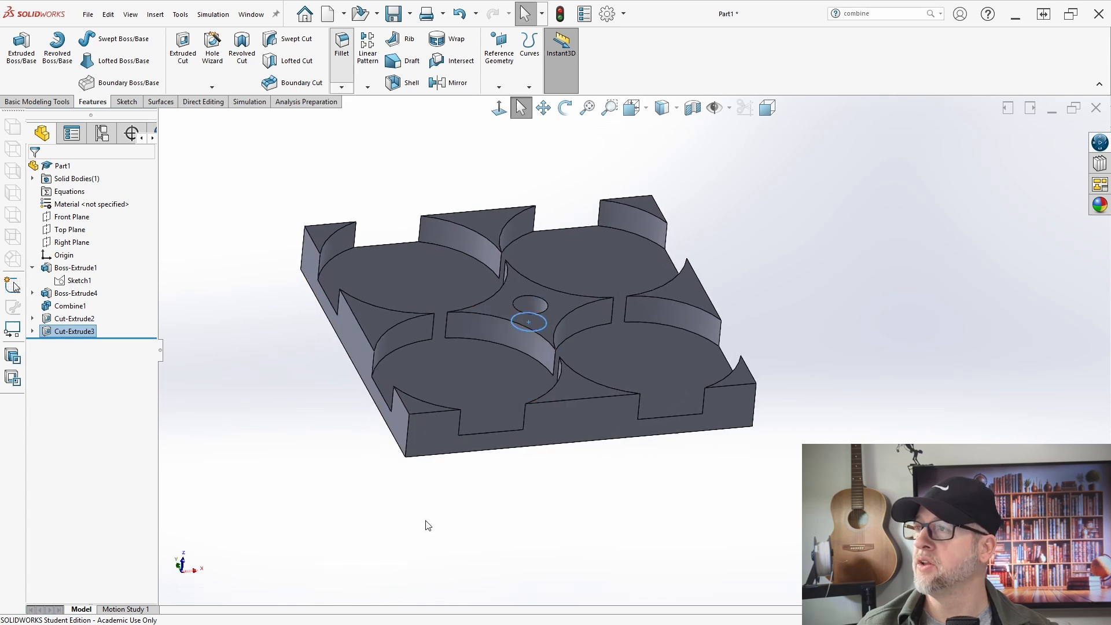
pyautogui.click(408, 443)
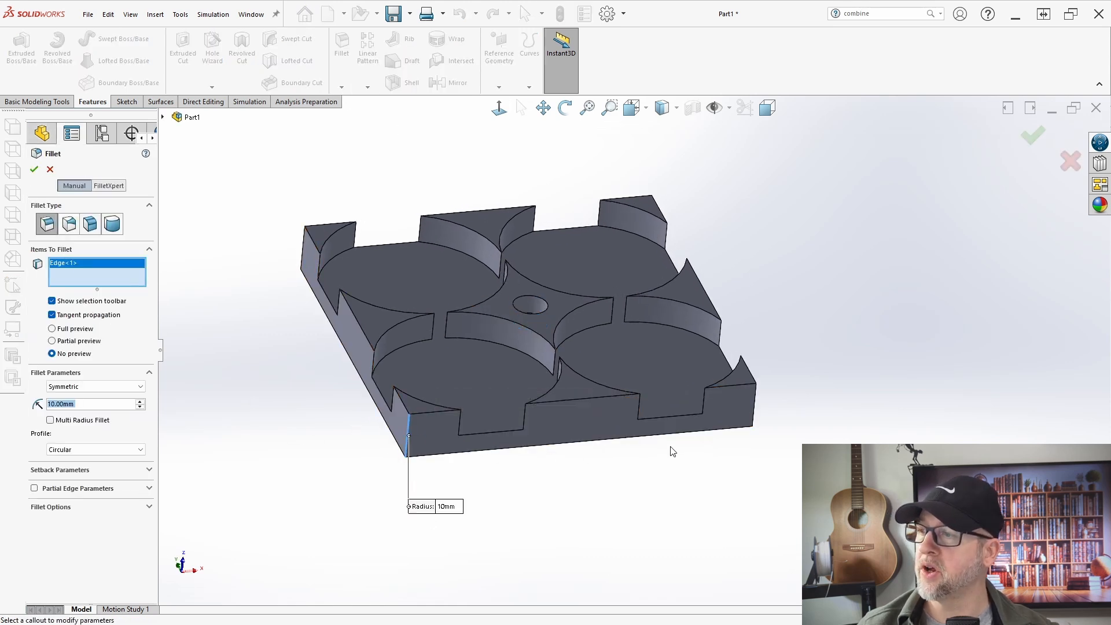
pyautogui.click(754, 411)
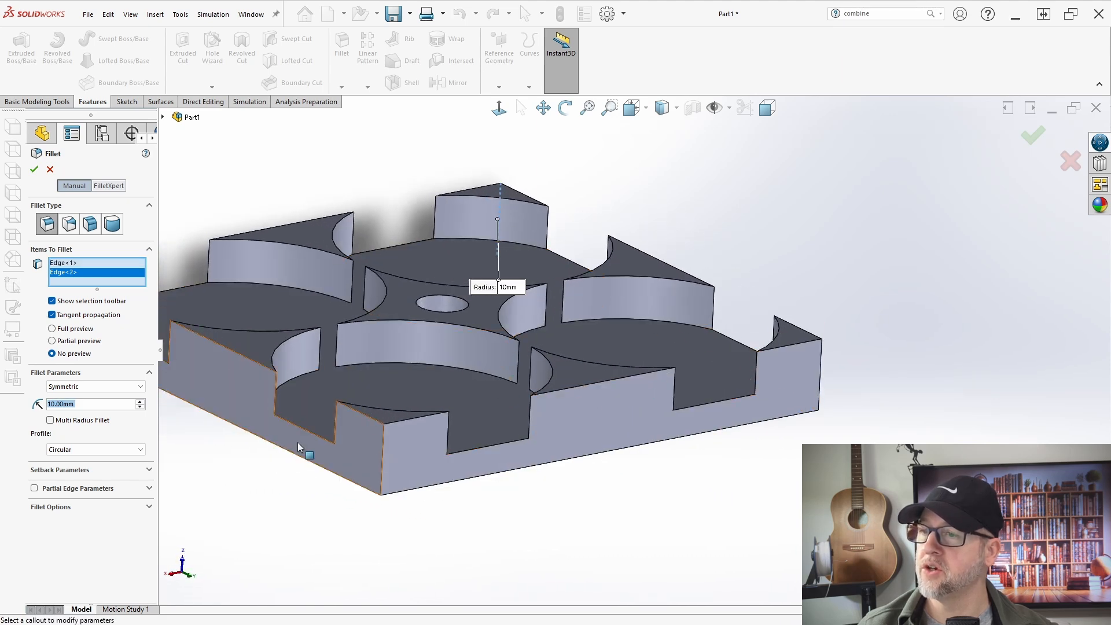
pyautogui.click(383, 474)
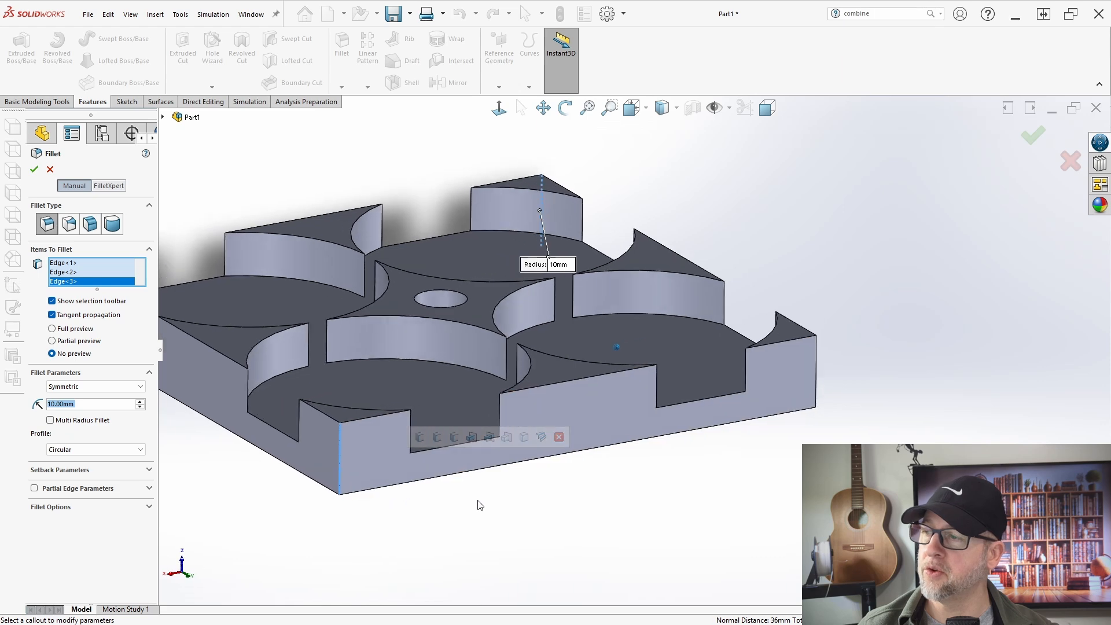
pyautogui.click(829, 376)
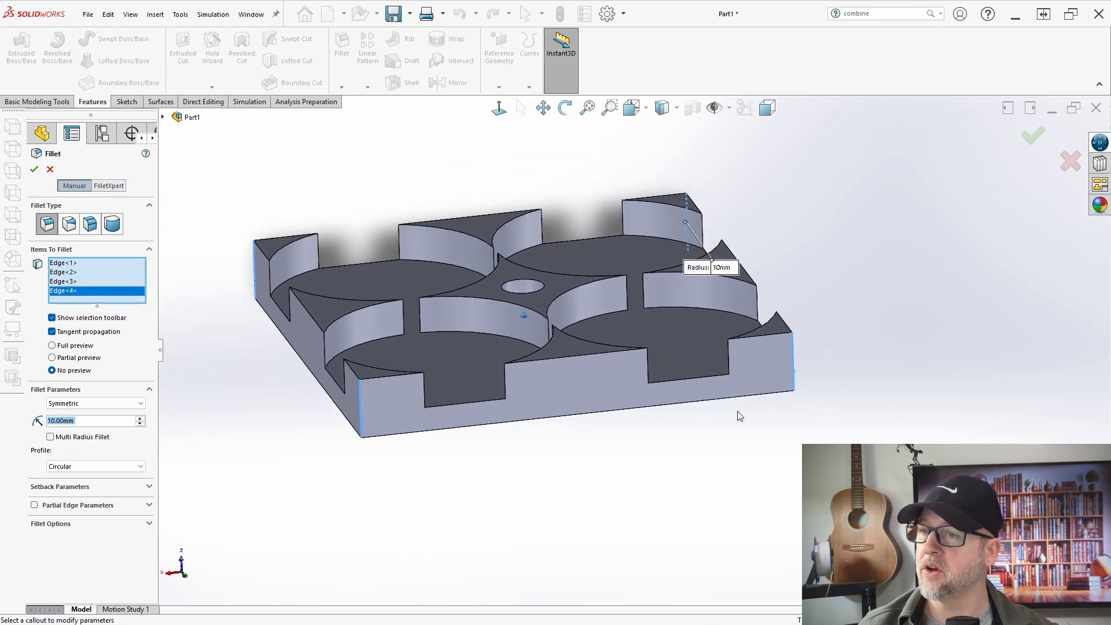
pyautogui.rightClick(66, 283)
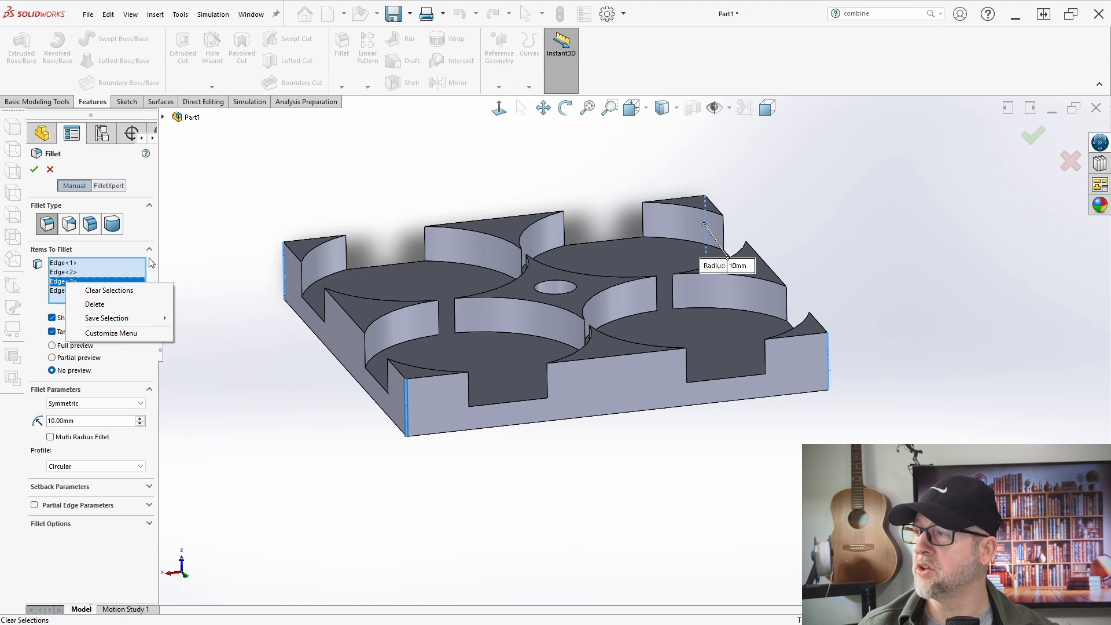
pyautogui.click(150, 263)
pyautogui.click(65, 291)
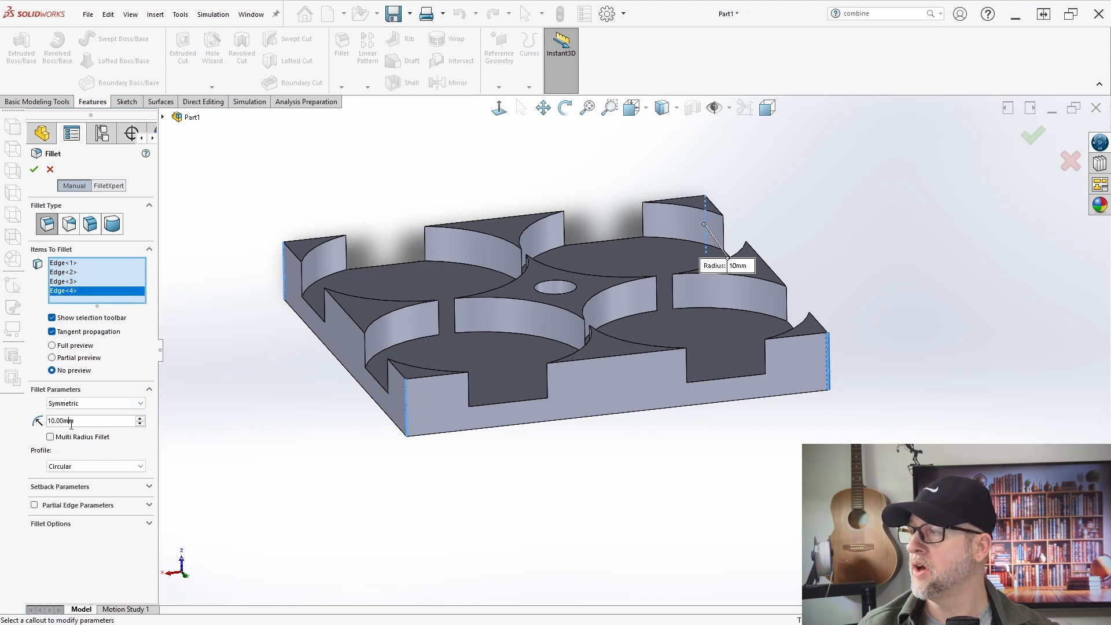
pyautogui.moveTo(71, 423); pyautogui.dragTo(24, 424)
pyautogui.write('5')
pyautogui.press('Return')
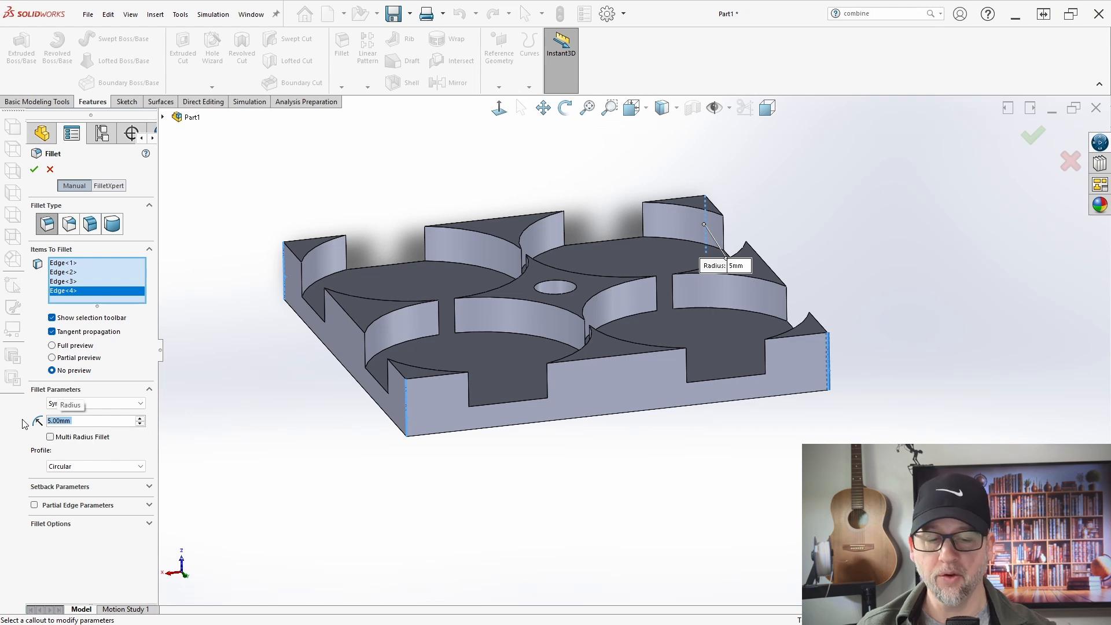
pyautogui.click(34, 169)
# Edit the corner fillet feature and set its radius to 3 mm.
pyautogui.moveTo(247, 433); pyautogui.dragTo(717, 501, button='middle')
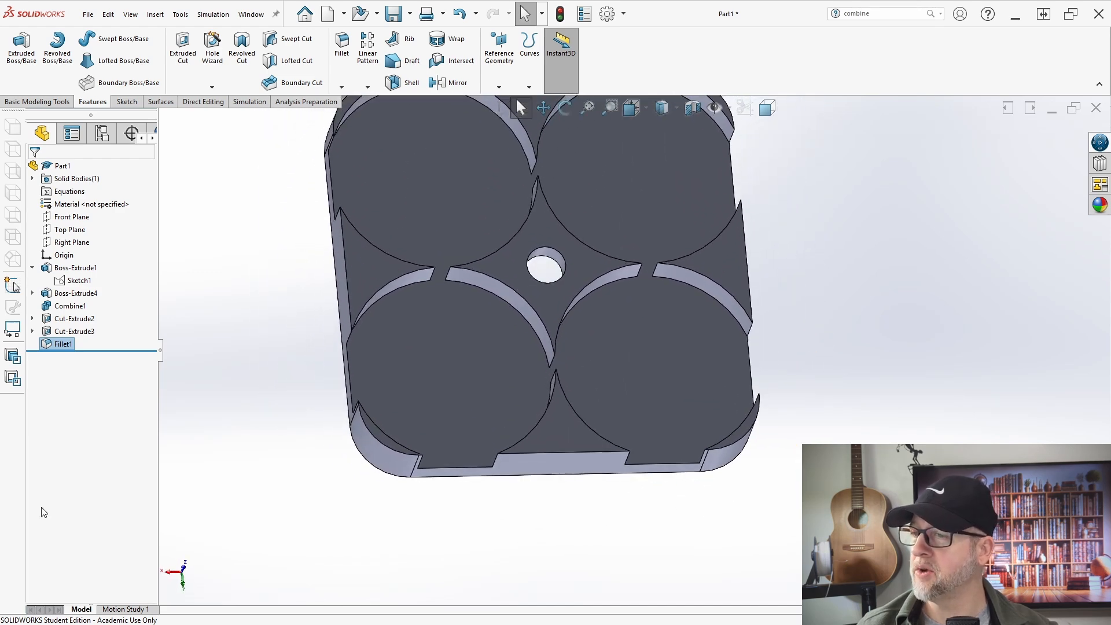
pyautogui.rightClick(57, 343)
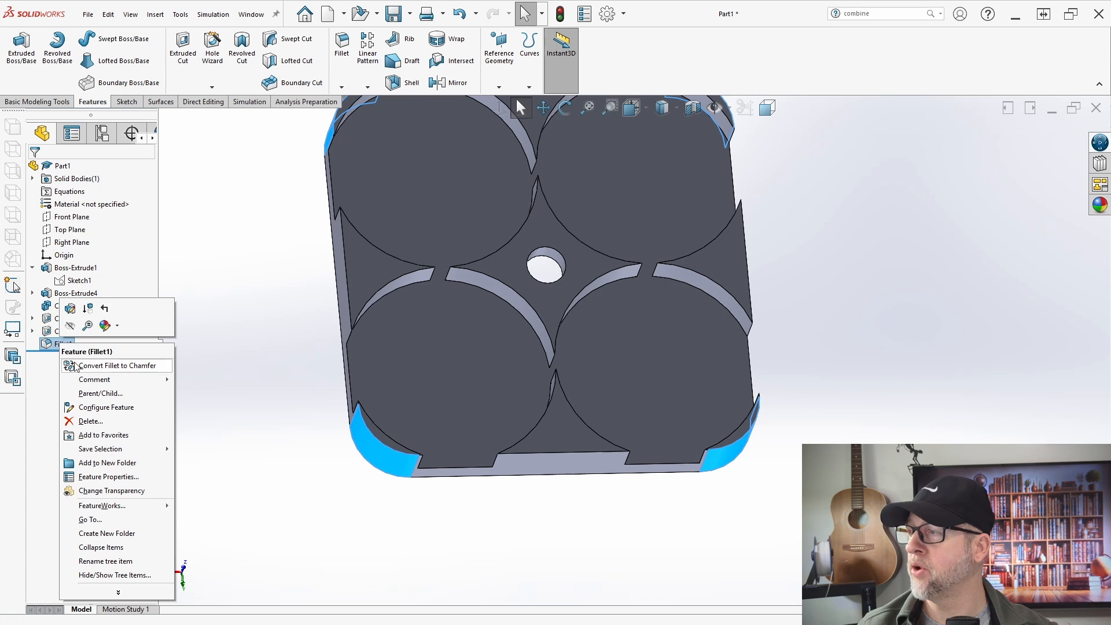
pyautogui.click(68, 306)
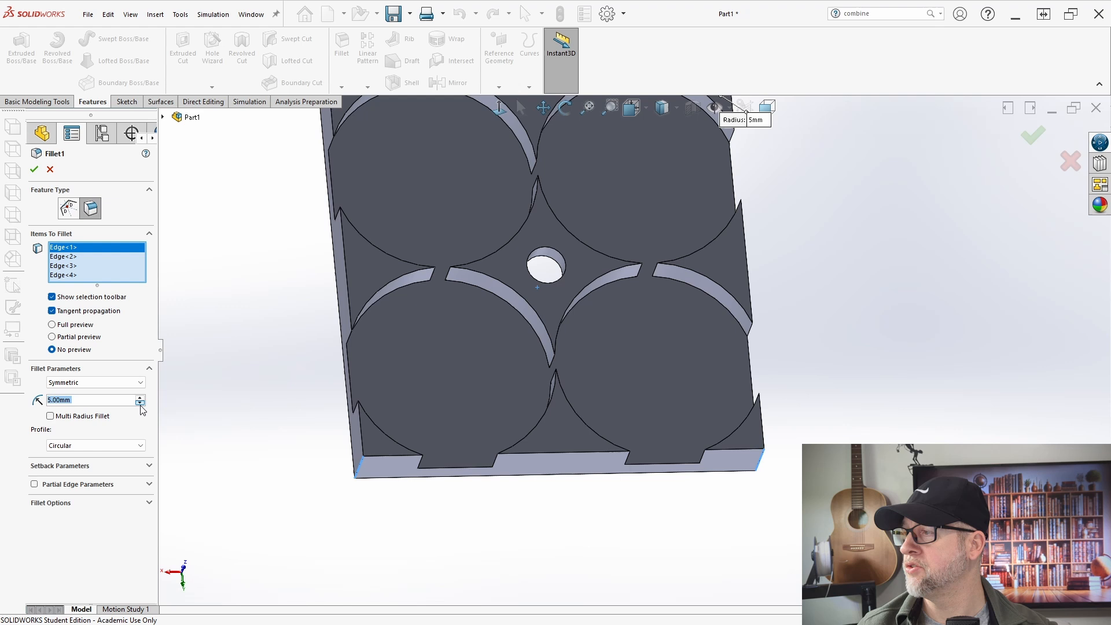
pyautogui.click(49, 400)
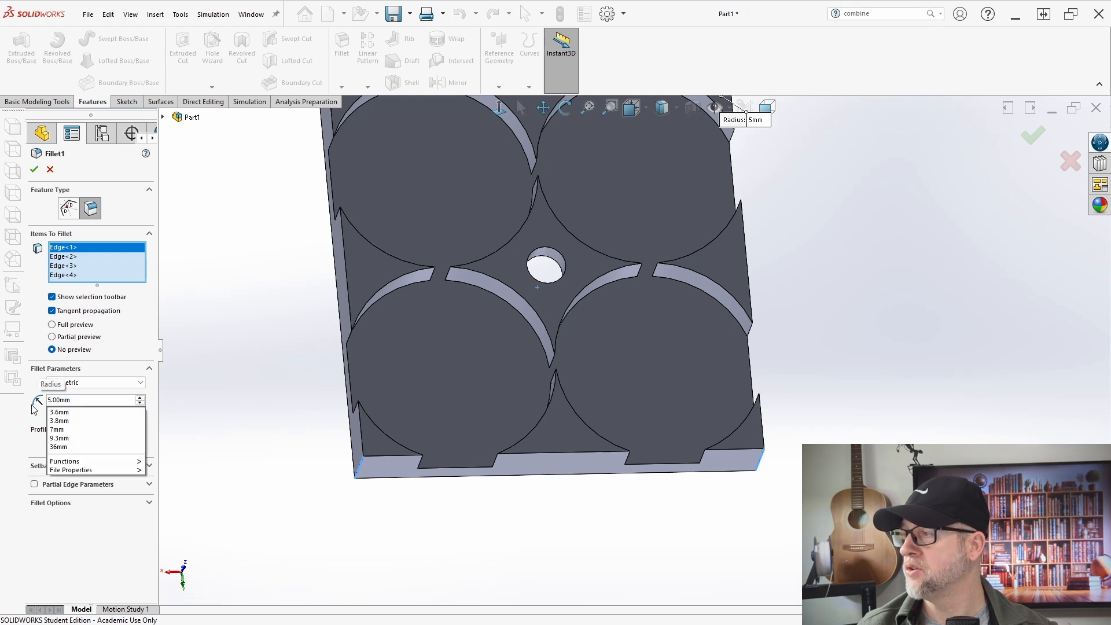
pyautogui.press('Delete')
pyautogui.write('3')
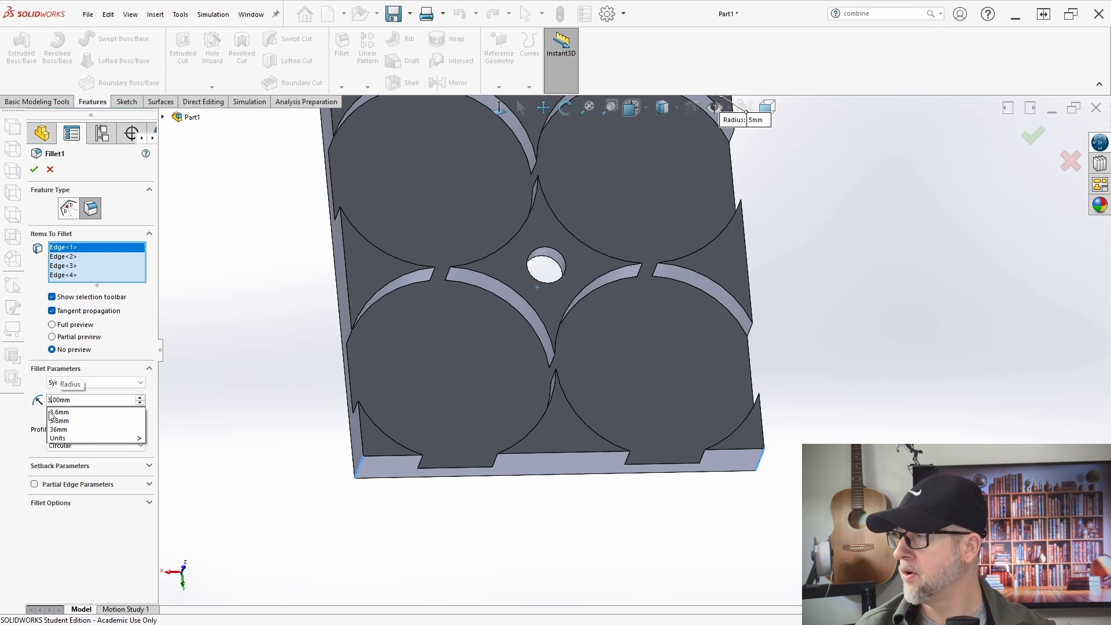
pyautogui.click(34, 174)
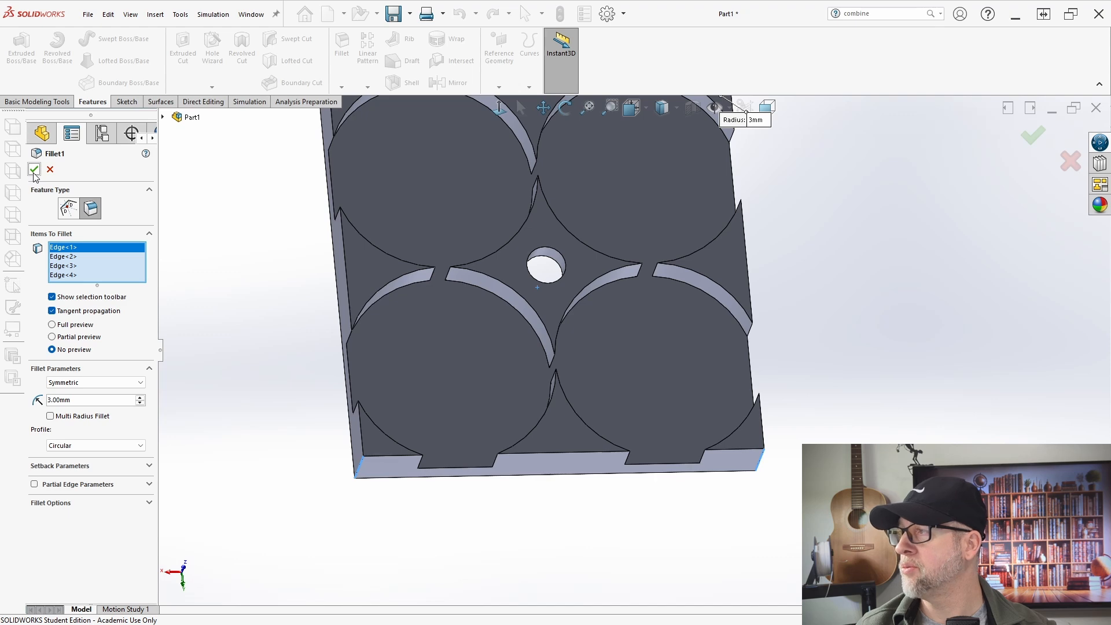
pyautogui.click(34, 169)
pyautogui.moveTo(441, 484); pyautogui.dragTo(984, 405, button='middle')
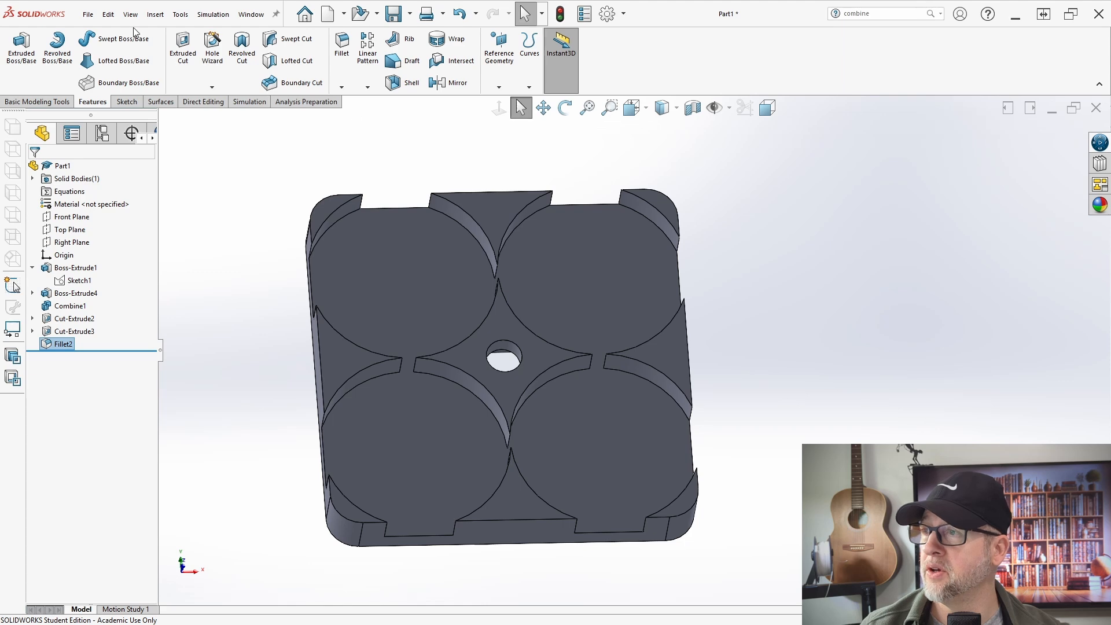
# Save the part in the Downloads folder as a SOLIDWORKS Part named battery holder.
pyautogui.click(89, 14)
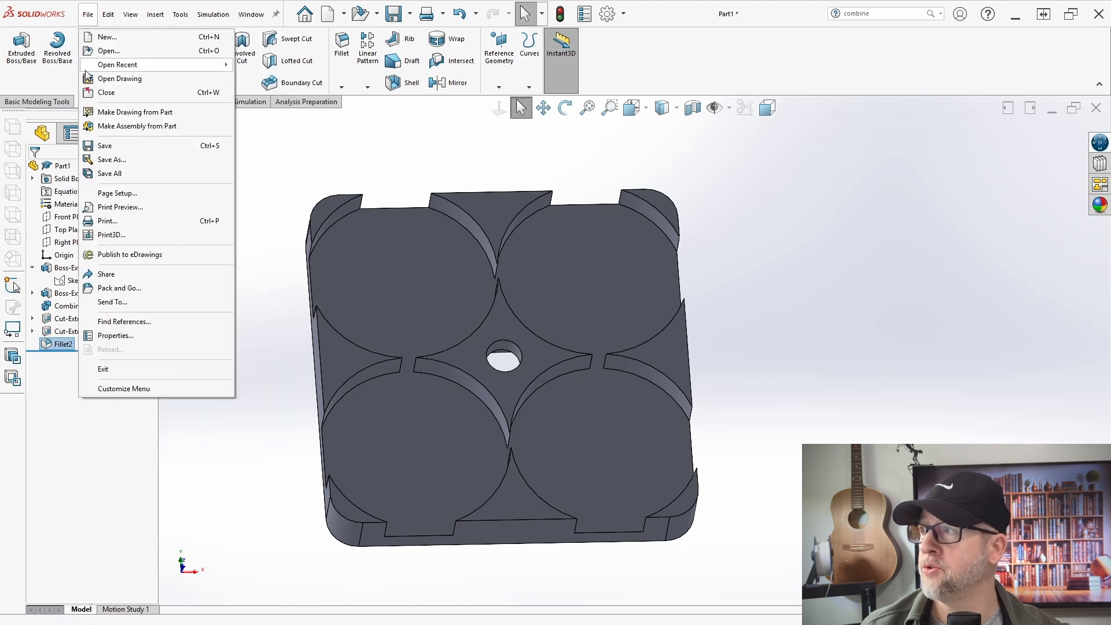
pyautogui.click(89, 15)
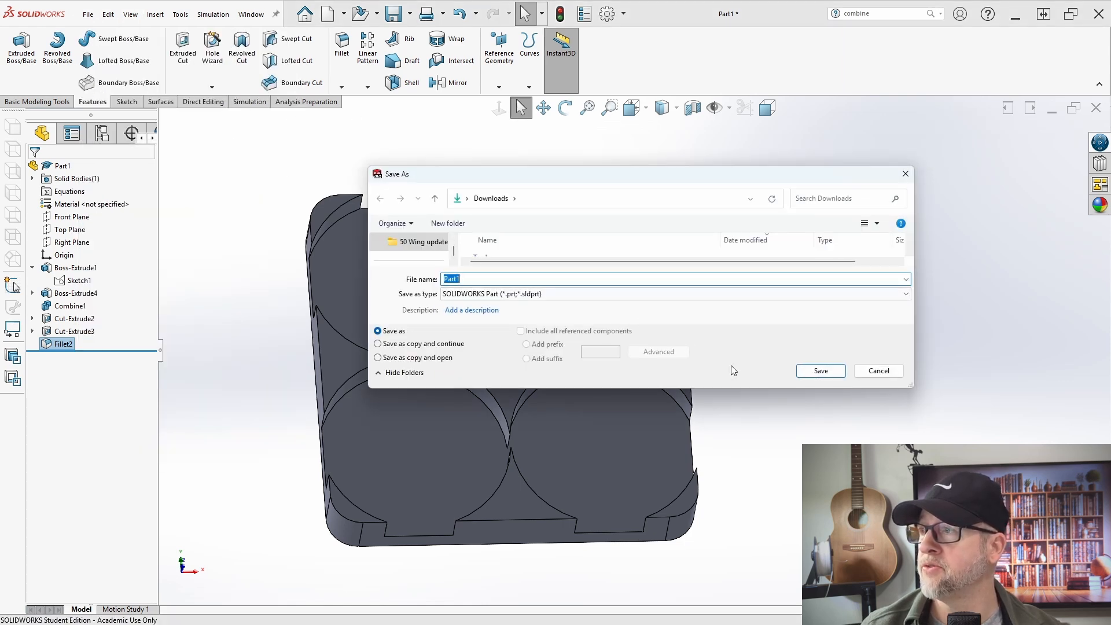
pyautogui.write('ba')
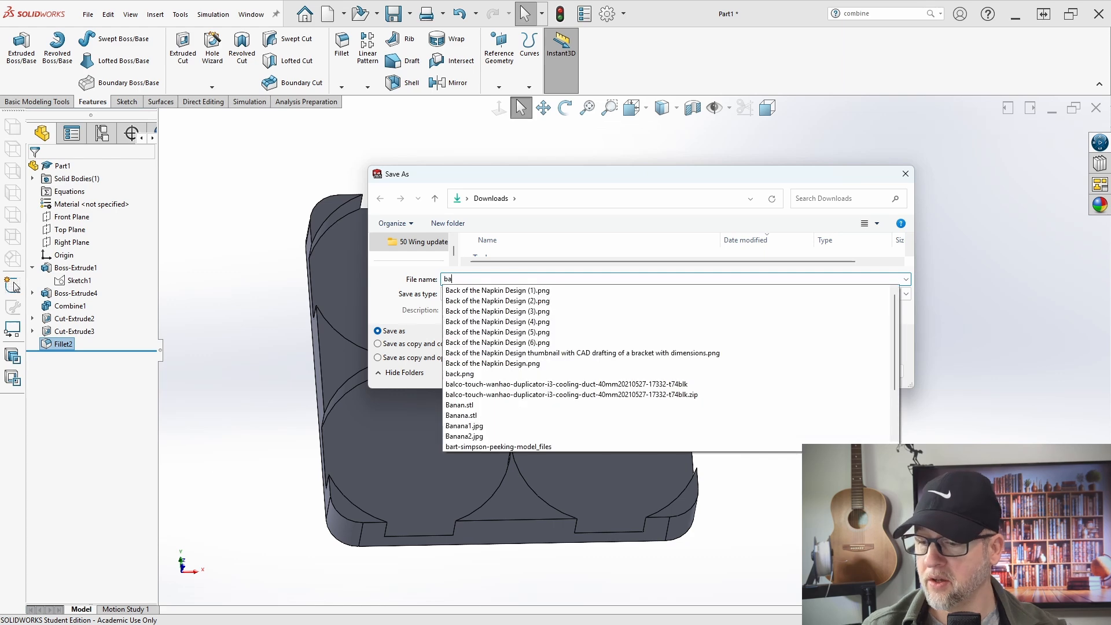
pyautogui.write('ttery holder')
pyautogui.press('Return')
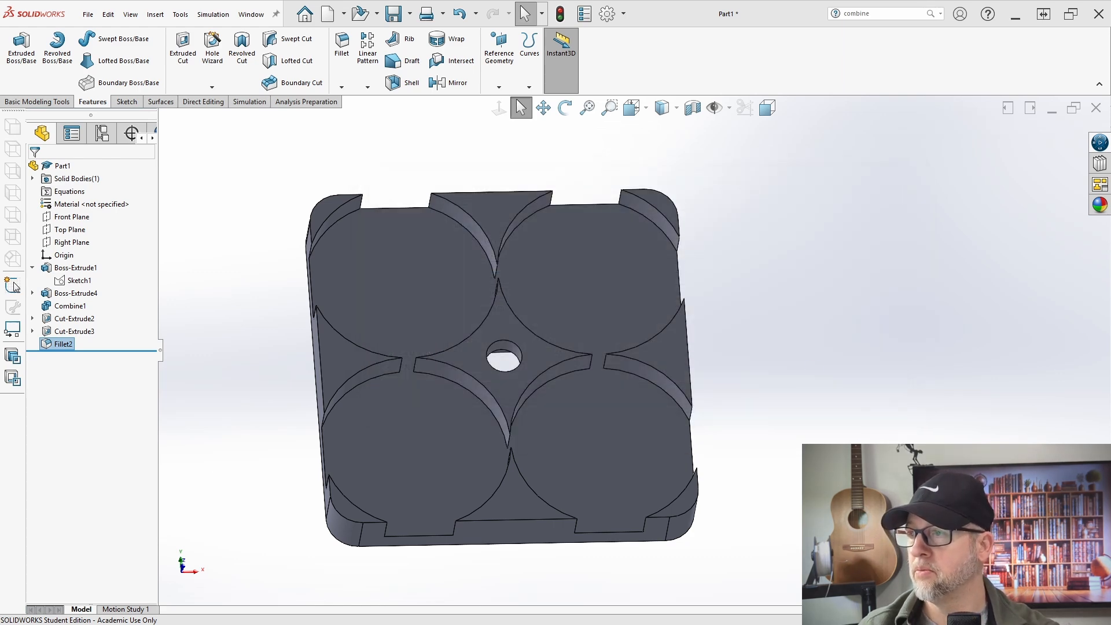
# Start saving another version of the part with STL (*.stl) as the file type.
pyautogui.click(88, 14)
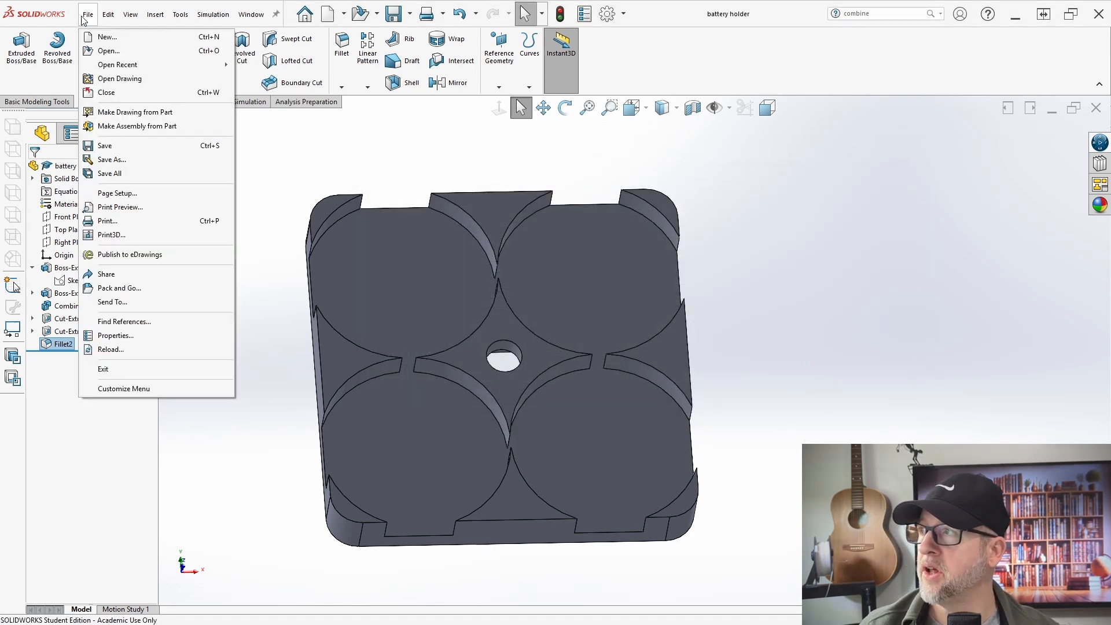
pyautogui.click(110, 160)
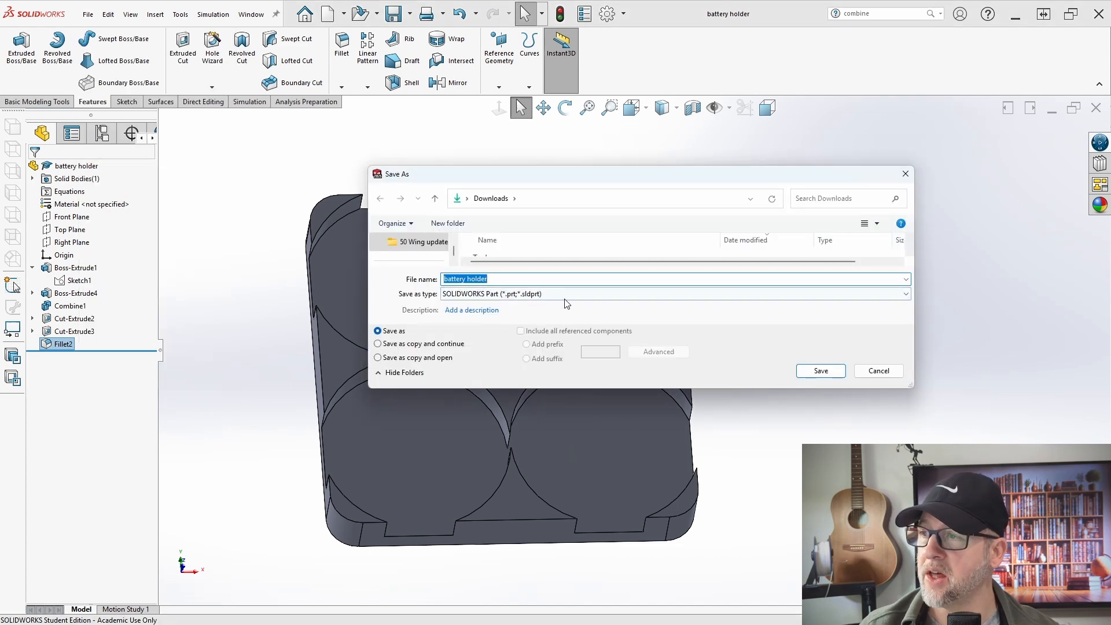
pyautogui.click(565, 295)
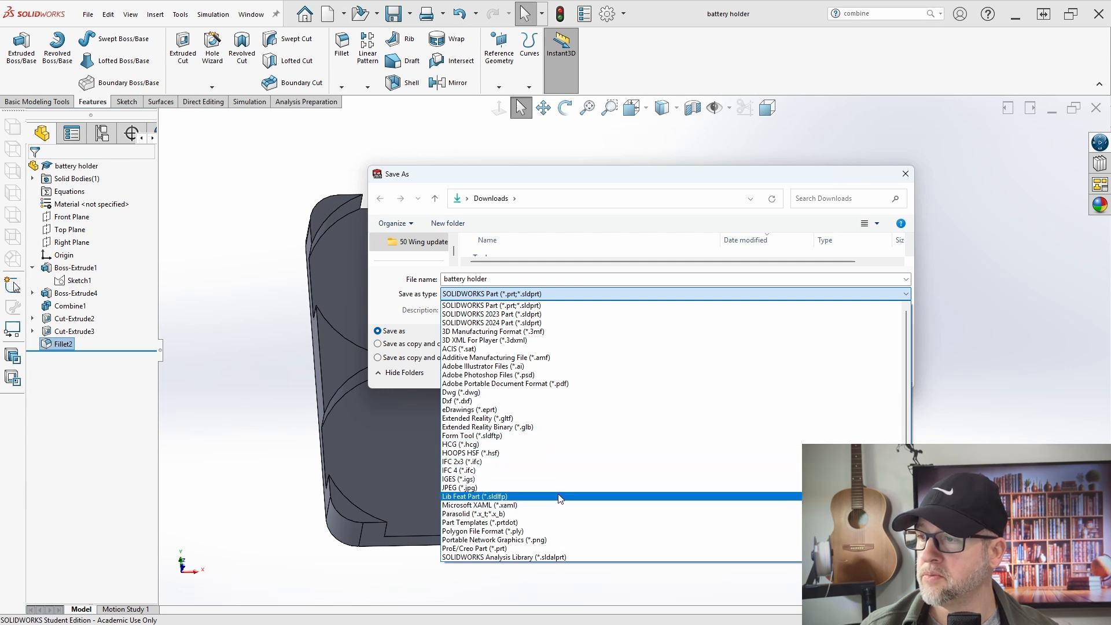
pyautogui.scroll(-1, 616, 533)
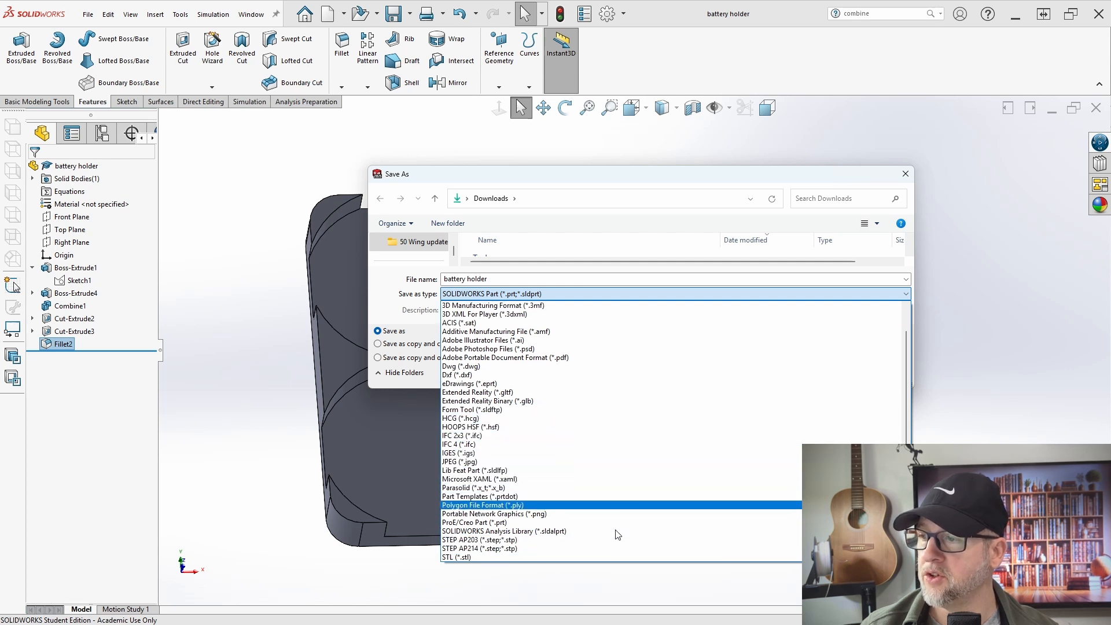
pyautogui.scroll(-1, 617, 534)
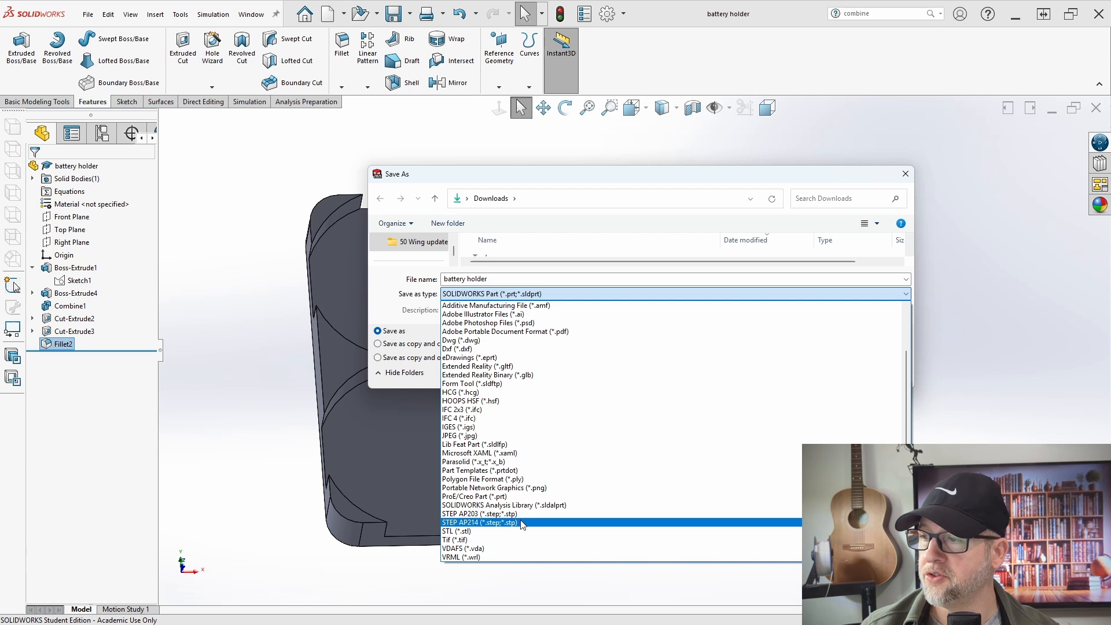
pyautogui.click(486, 531)
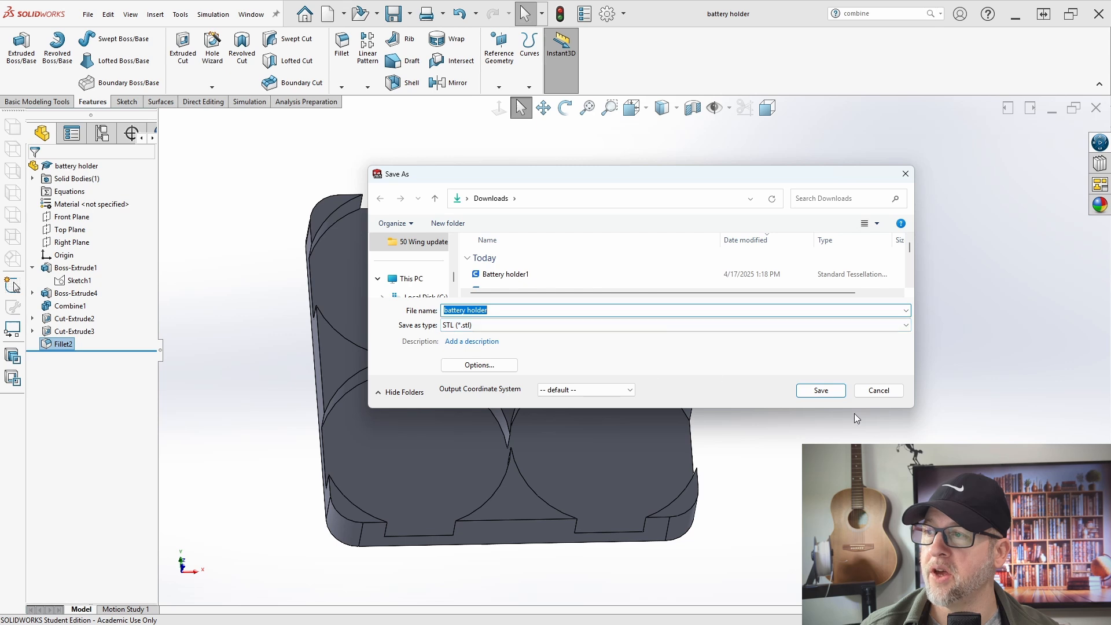
# Decline replacing the existing STL file and export the part to Downloads as battery holder solidworks, accepting the mesh.
pyautogui.click(816, 390)
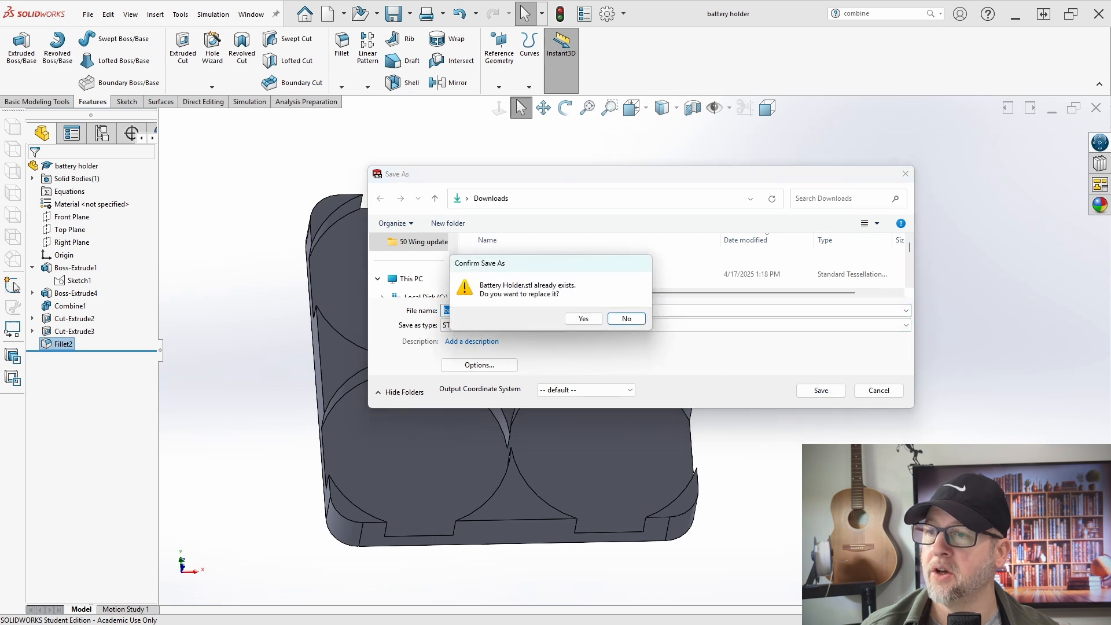
pyautogui.click(626, 318)
pyautogui.click(516, 311)
pyautogui.write('soli')
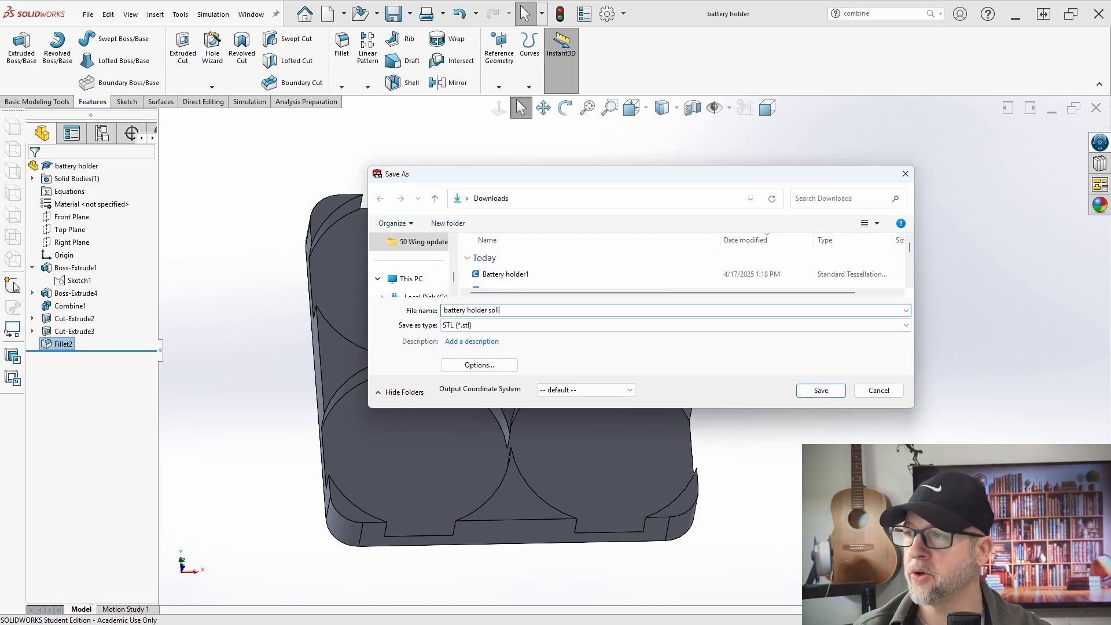
pyautogui.write('dworks')
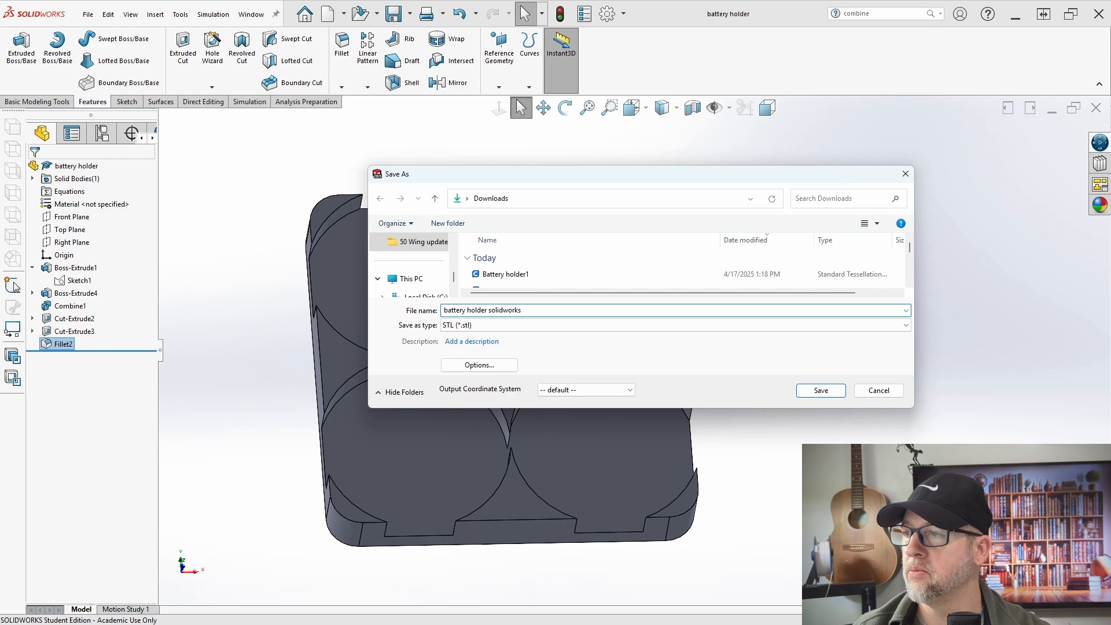
pyautogui.press('Return')
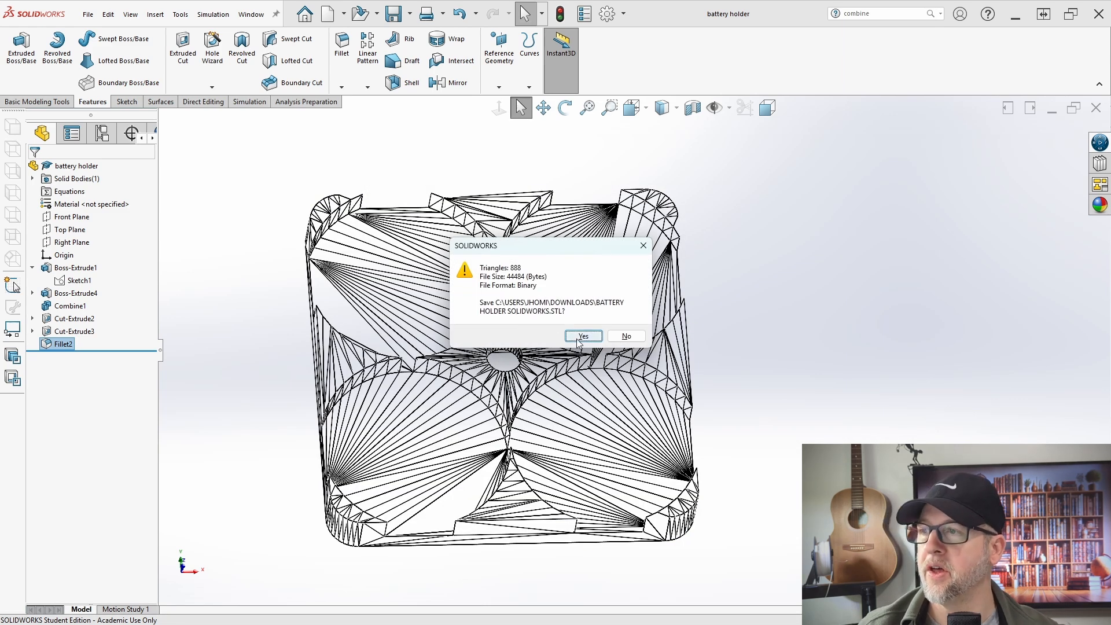
pyautogui.click(582, 336)
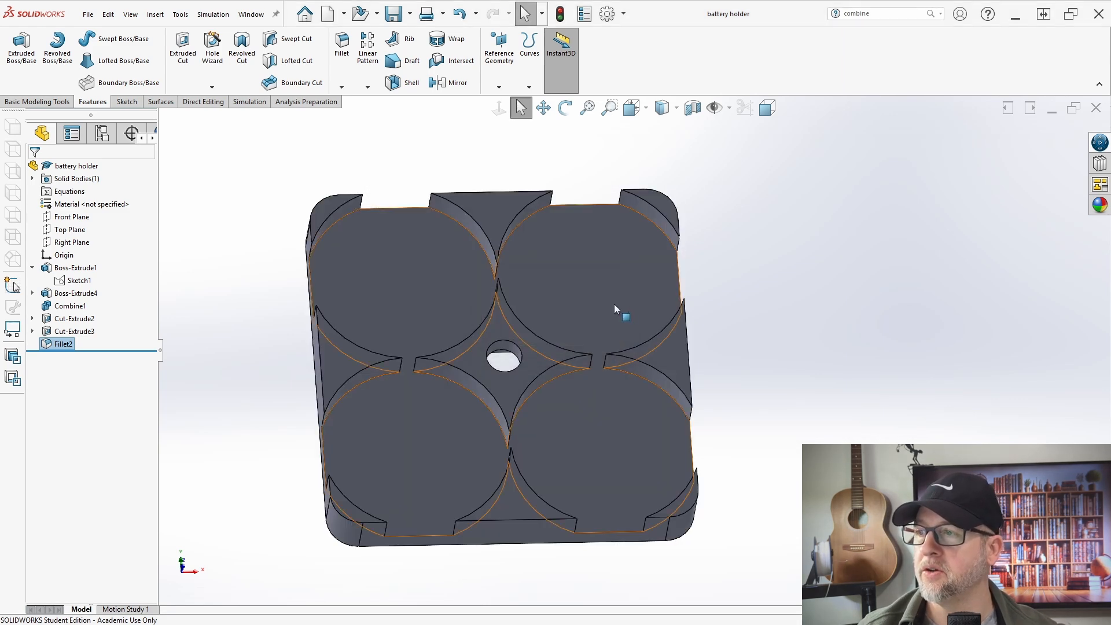